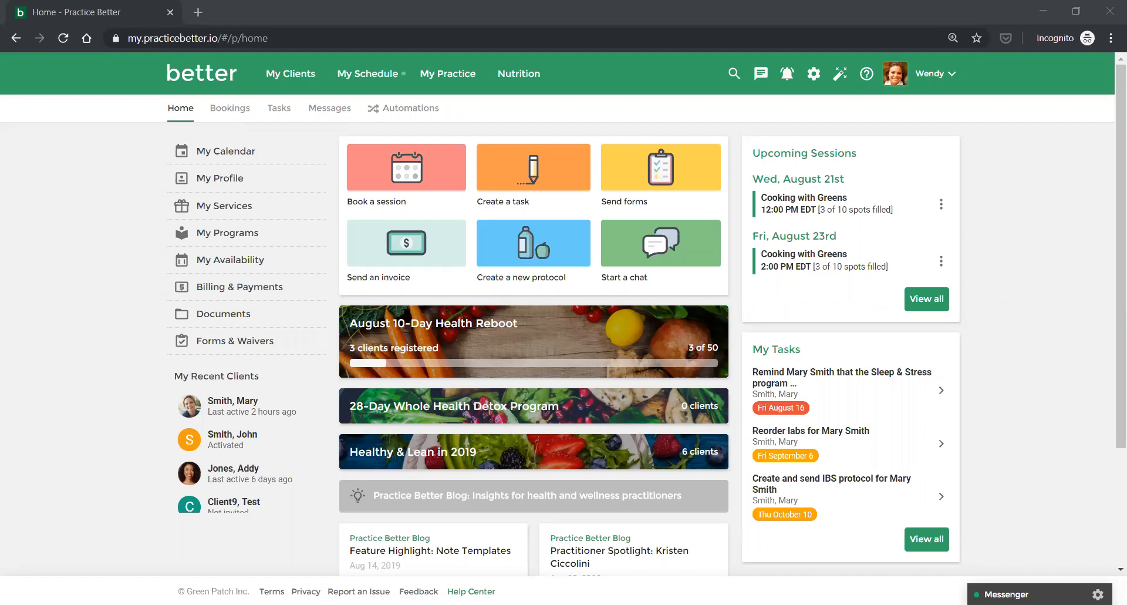
Open My Services, start adding a service, then cancel with Never mind.
{"action": "mouse_move", "coordinate": [447, 73]}
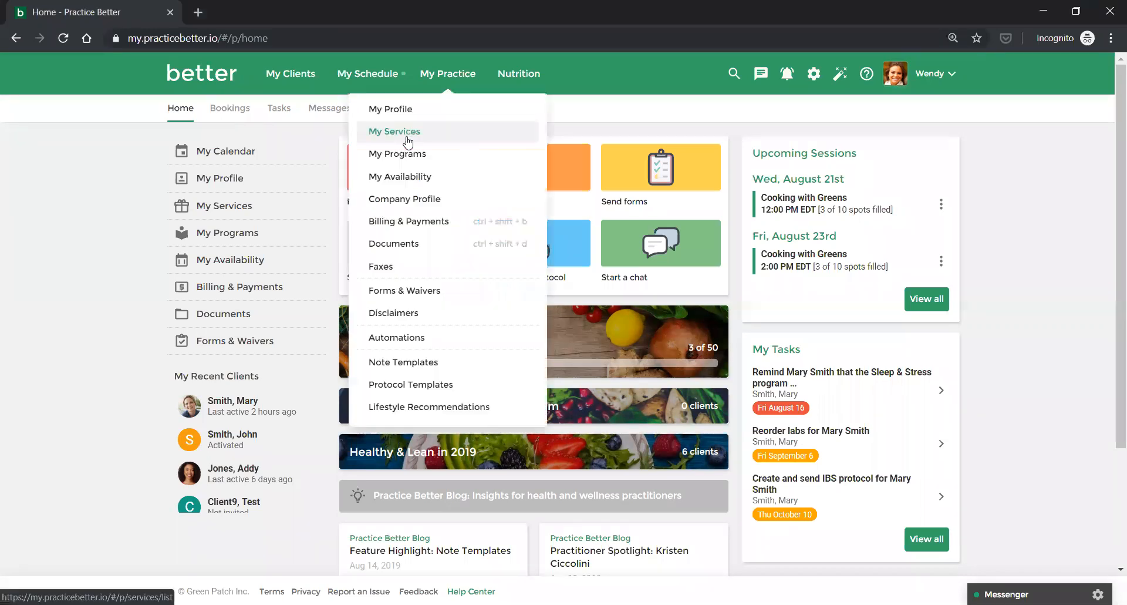
{"action": "left_click", "coordinate": [407, 135]}
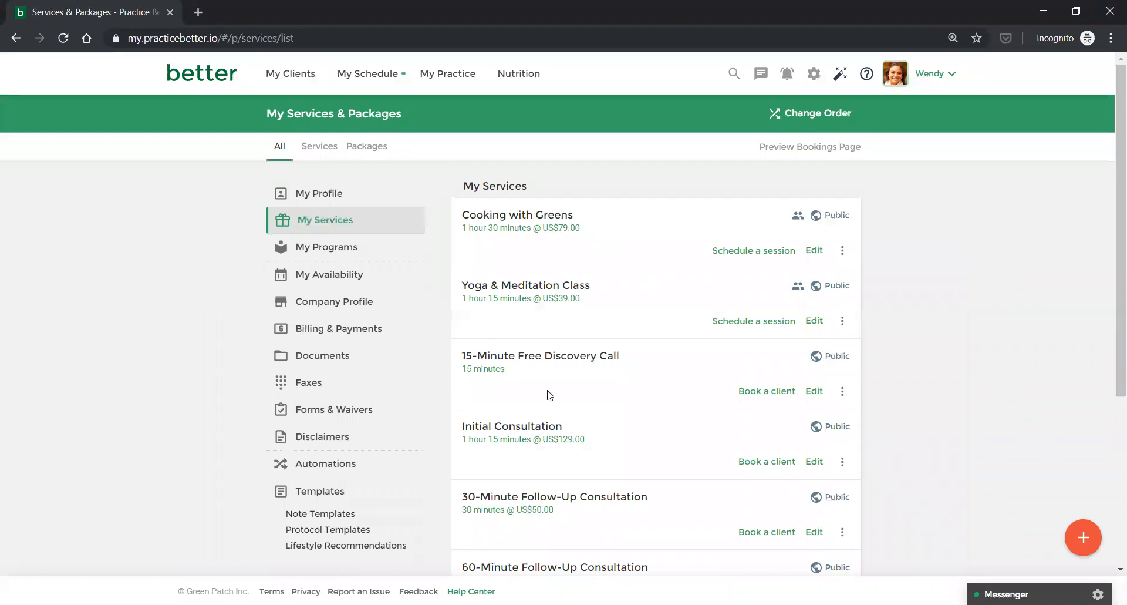
{"action": "left_click", "coordinate": [1080, 545]}
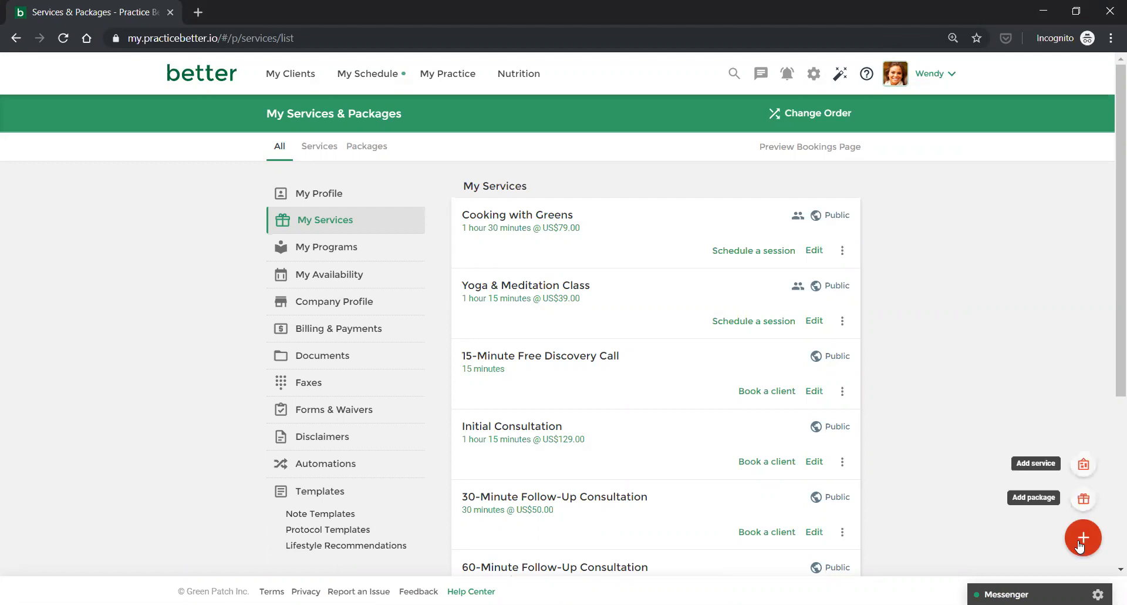
{"action": "left_click", "coordinate": [1083, 466]}
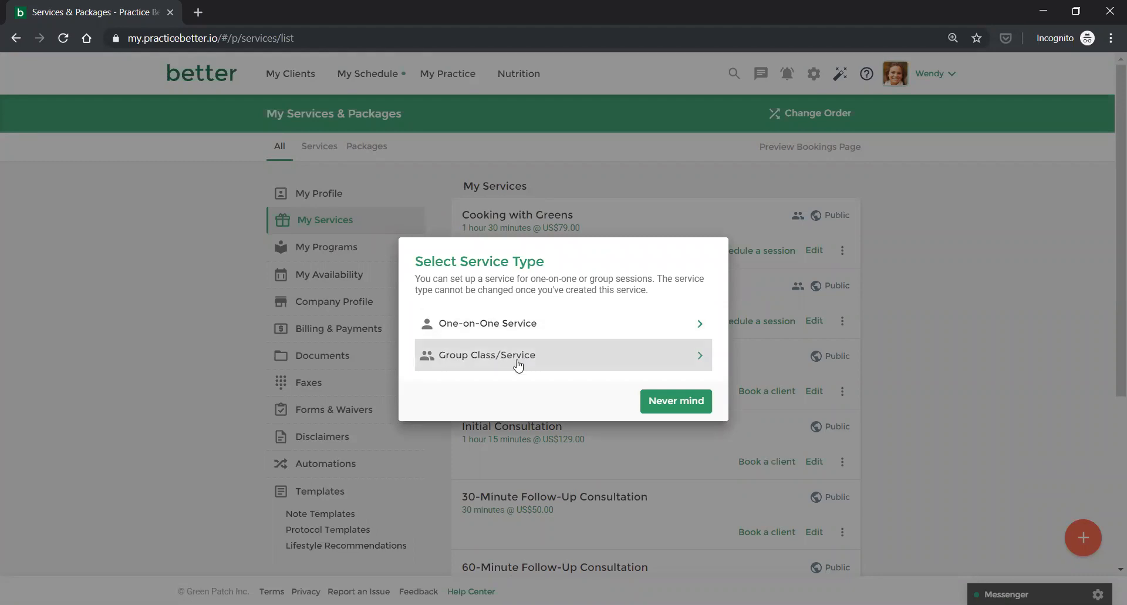
{"action": "left_click", "coordinate": [660, 404]}
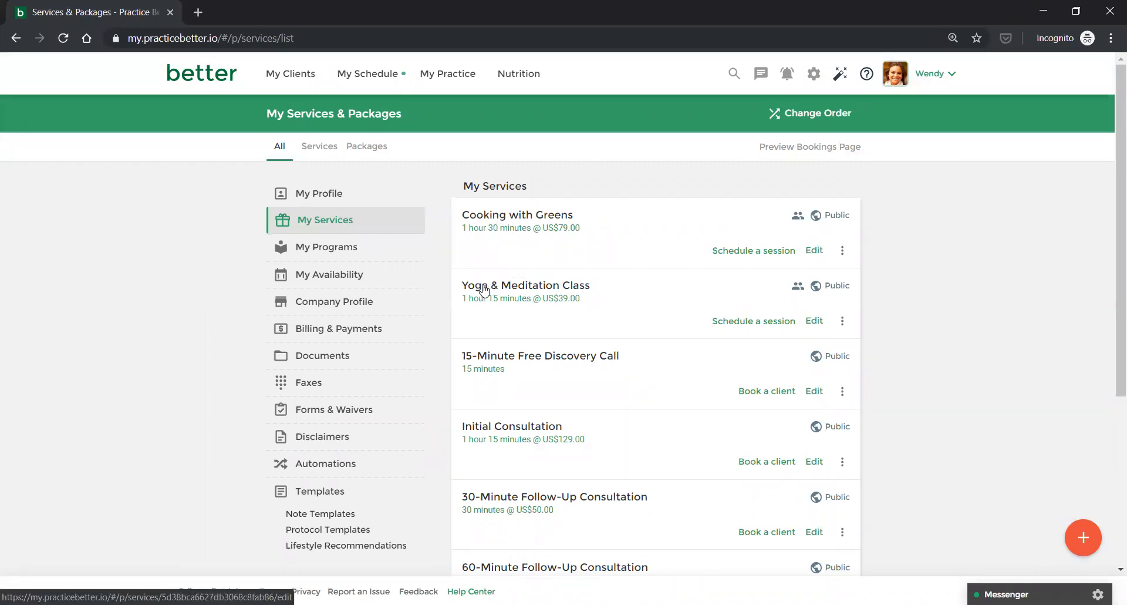
Edit Cooking with Greens and review its in-person/video delivery and 10-attendee limit.
{"action": "left_click", "coordinate": [814, 251]}
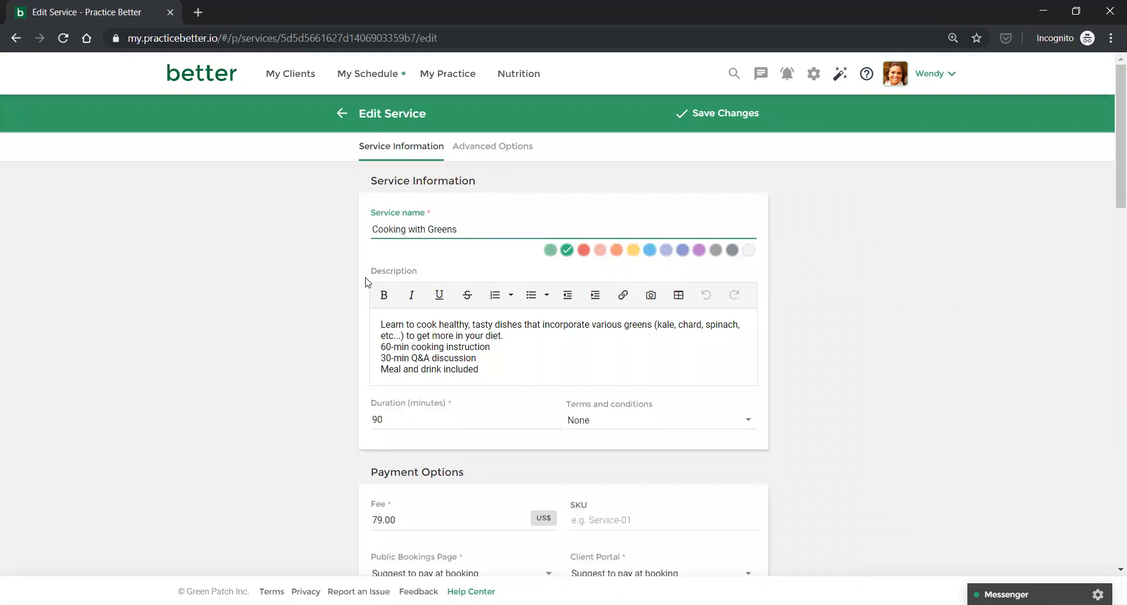
{"action": "scroll", "coordinate": [365, 281], "scroll_direction": "down", "scroll_amount": 3}
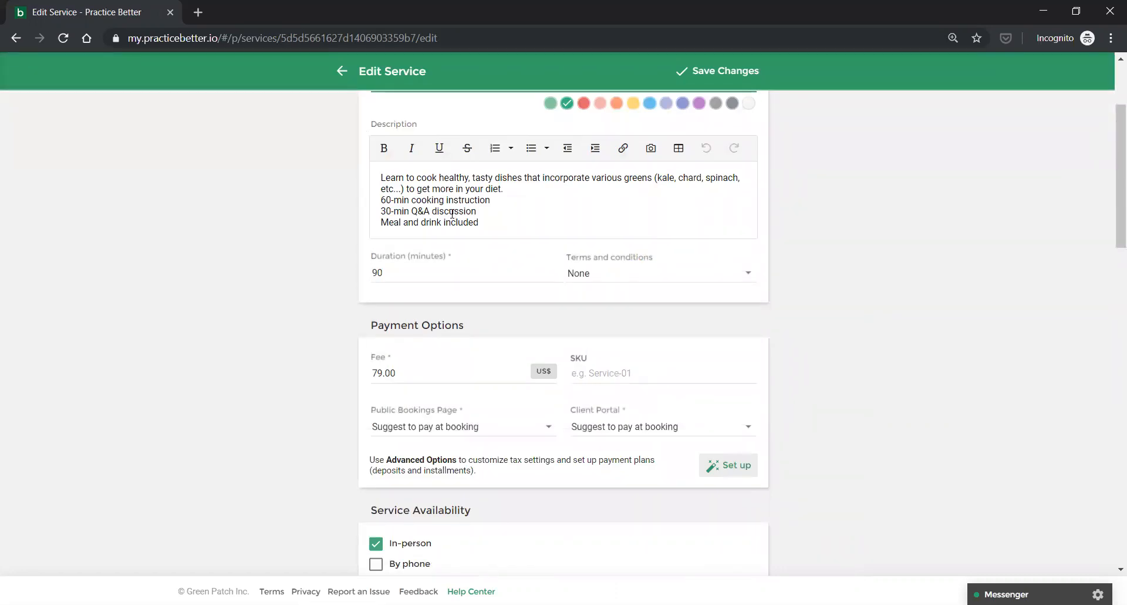
{"action": "scroll", "coordinate": [452, 214], "scroll_direction": "up", "scroll_amount": 3}
{"action": "scroll", "coordinate": [452, 220], "scroll_direction": "down", "scroll_amount": 1}
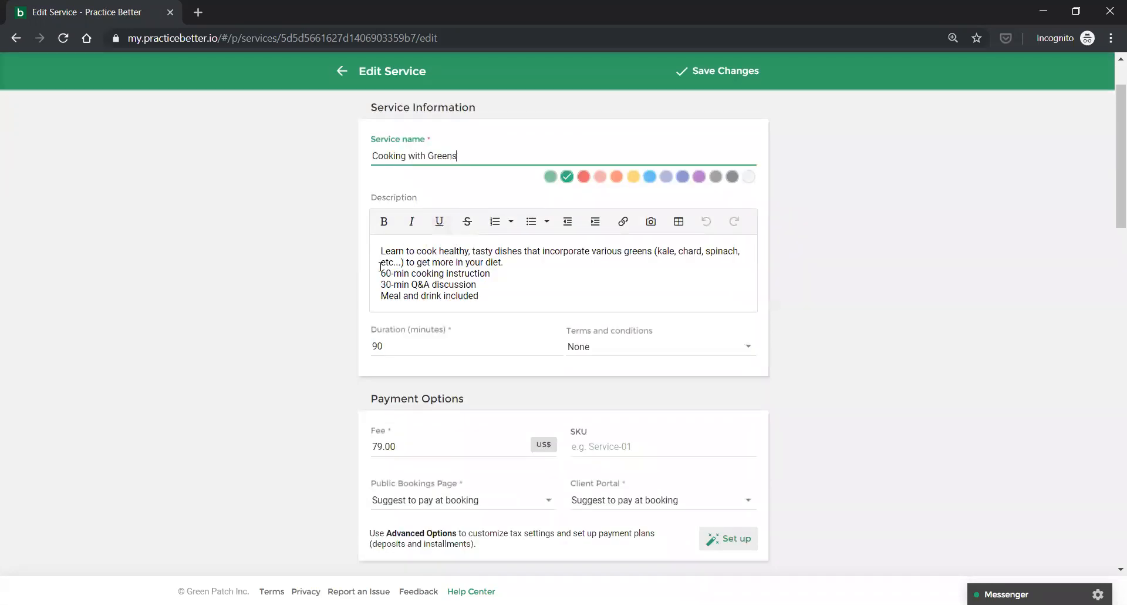
{"action": "scroll", "coordinate": [380, 266], "scroll_direction": "down", "scroll_amount": 1}
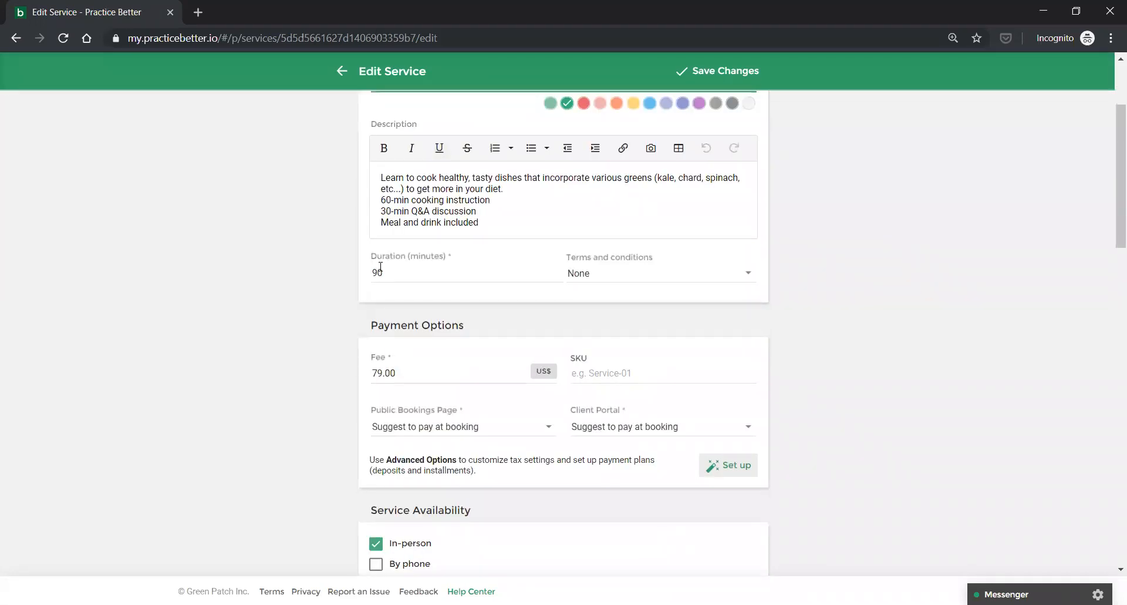
{"action": "scroll", "coordinate": [380, 266], "scroll_direction": "down", "scroll_amount": 1}
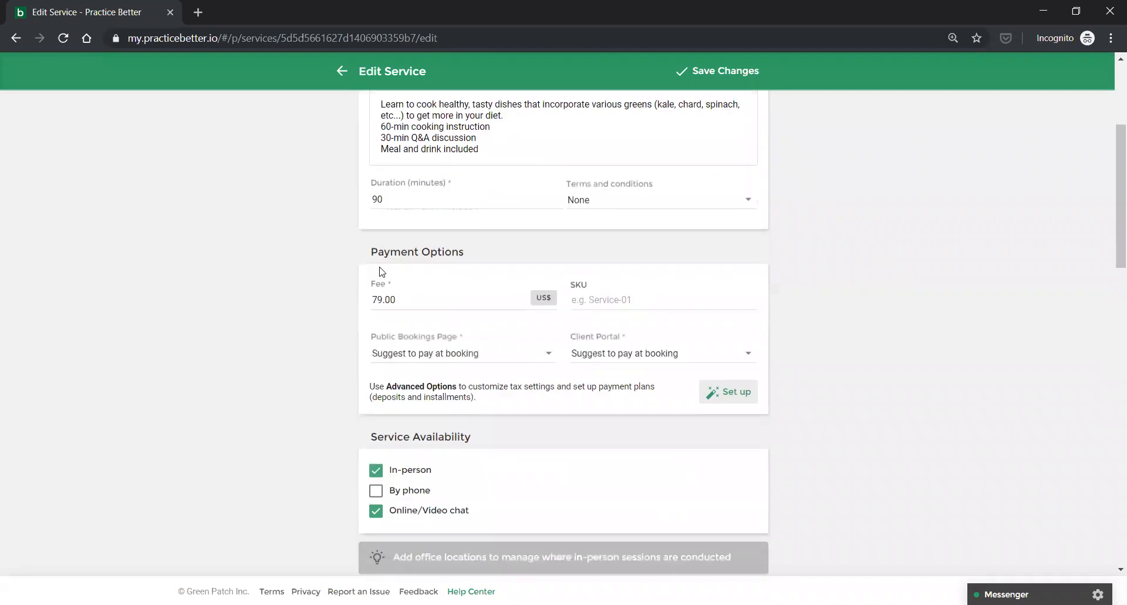
{"action": "scroll", "coordinate": [380, 272], "scroll_direction": "down", "scroll_amount": 1}
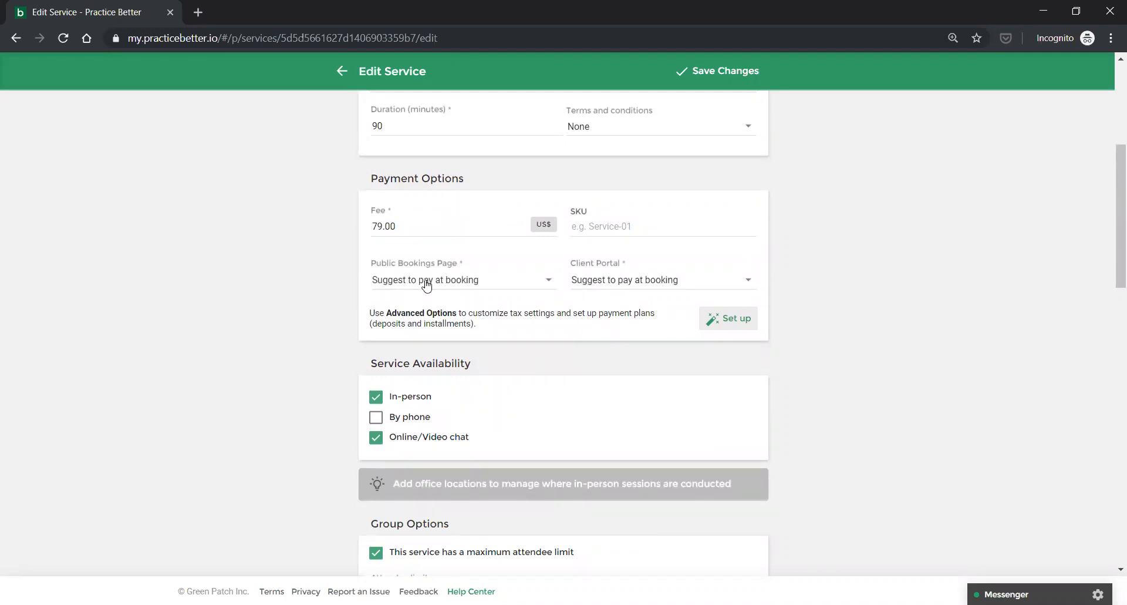
{"action": "scroll", "coordinate": [414, 343], "scroll_direction": "down", "scroll_amount": 2}
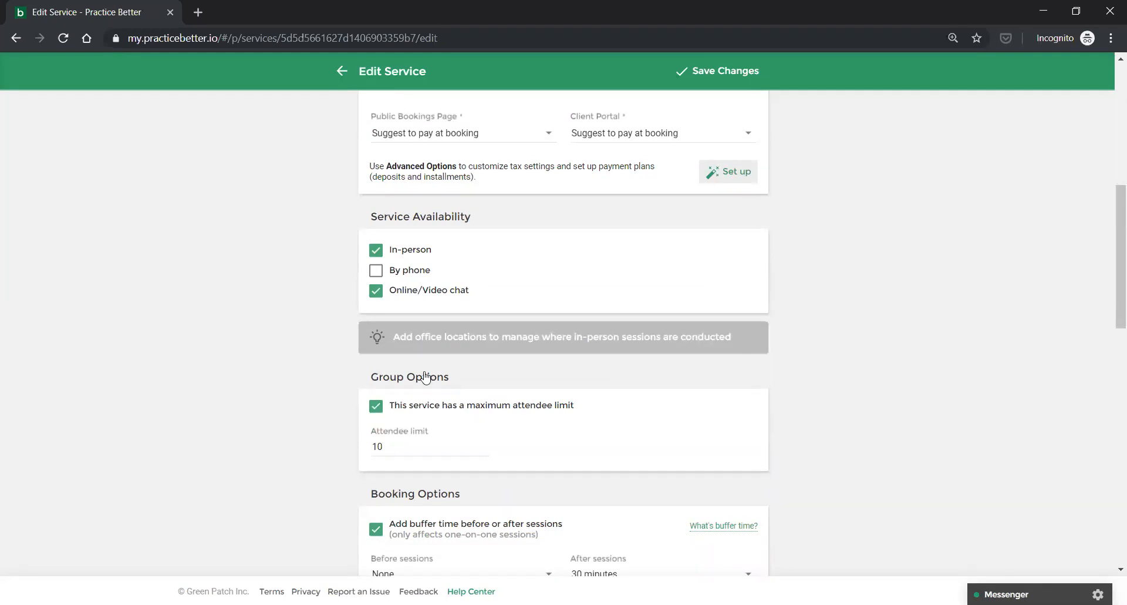
{"action": "scroll", "coordinate": [426, 374], "scroll_direction": "down", "scroll_amount": 2}
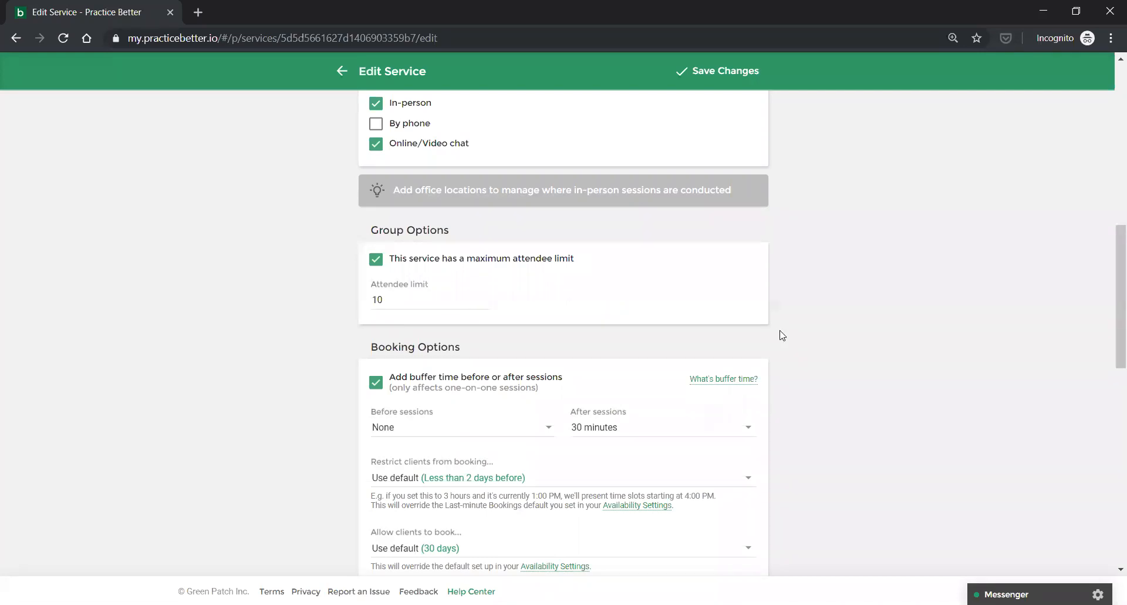
{"action": "scroll", "coordinate": [782, 335], "scroll_direction": "down", "scroll_amount": 1}
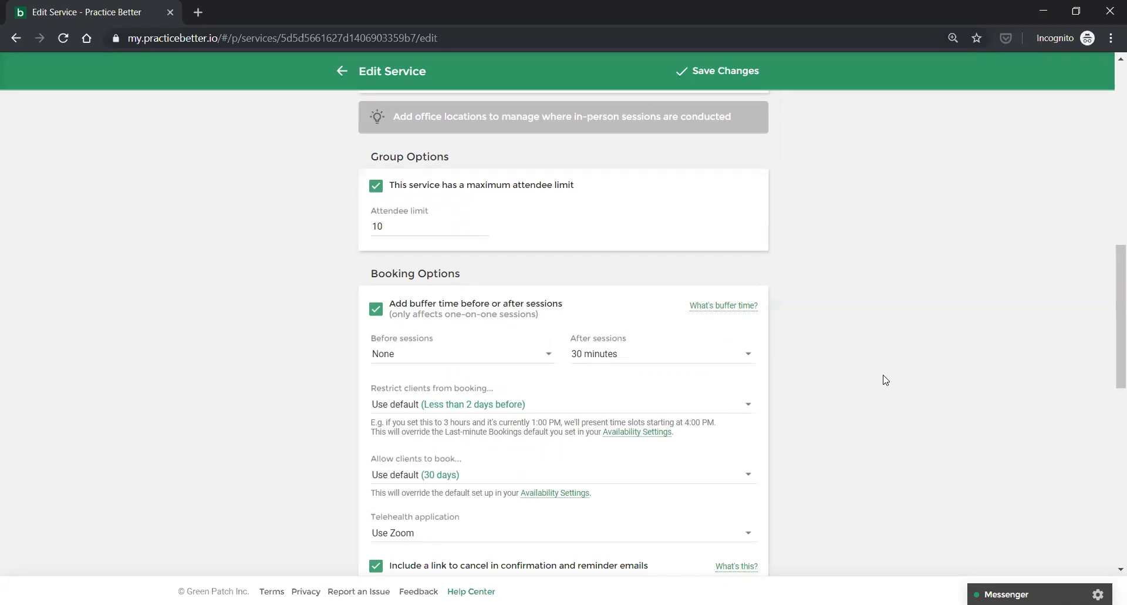
{"action": "scroll", "coordinate": [875, 378], "scroll_direction": "down", "scroll_amount": 1}
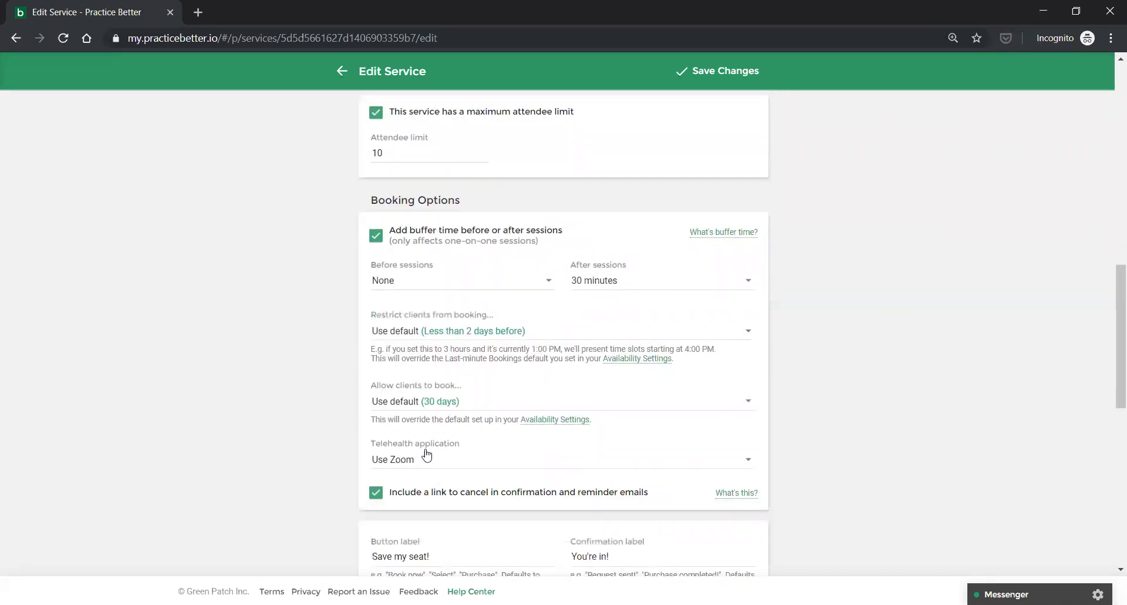
{"action": "left_click", "coordinate": [391, 465]}
{"action": "left_click", "coordinate": [387, 462]}
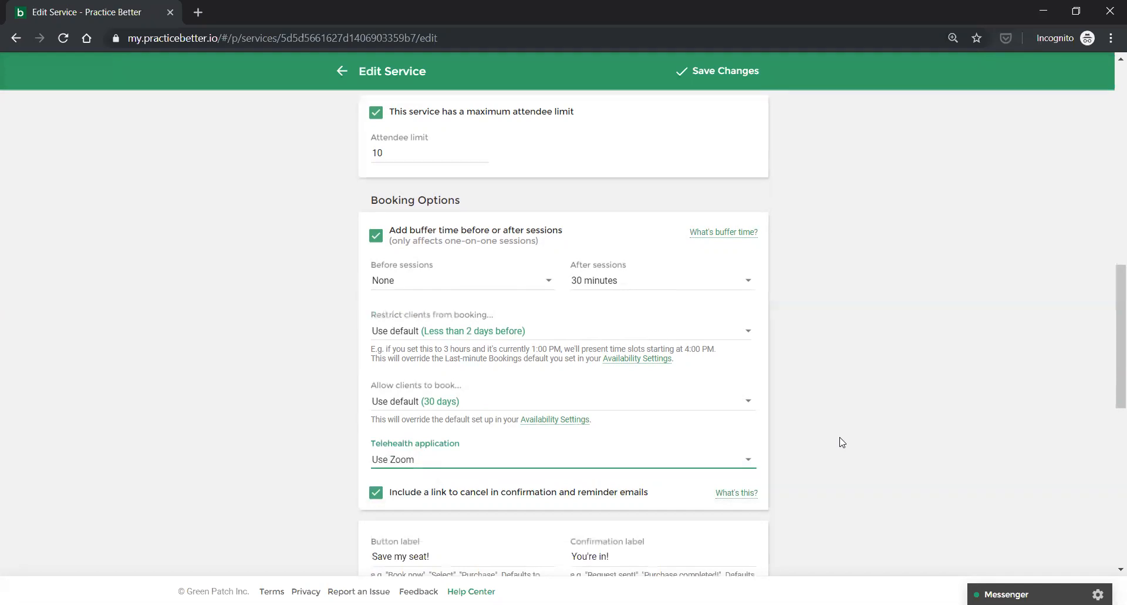
{"action": "scroll", "coordinate": [842, 442], "scroll_direction": "down", "scroll_amount": 1}
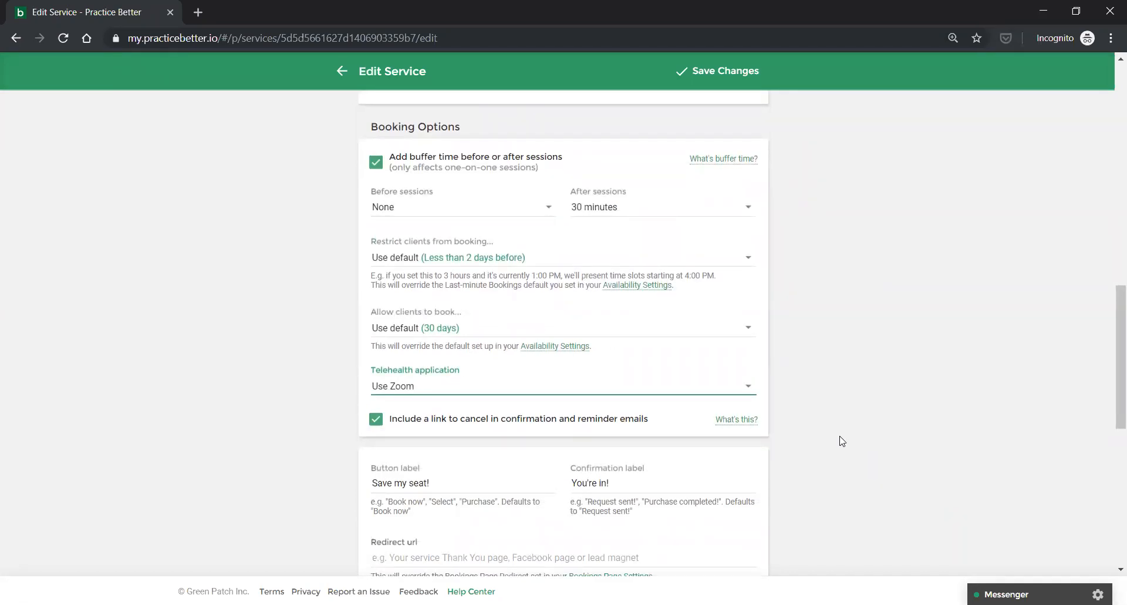
{"action": "scroll", "coordinate": [842, 441], "scroll_direction": "down", "scroll_amount": 1}
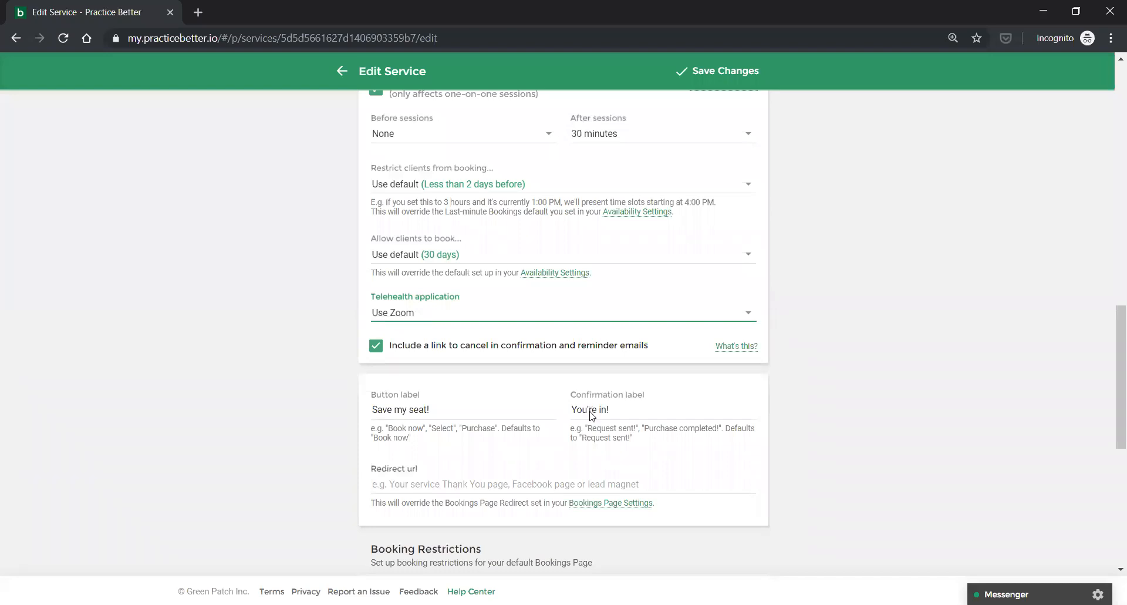
Scroll through the Cooking with Greens form (90 minutes, US$79) and back to the top.
{"action": "scroll", "coordinate": [590, 411], "scroll_direction": "down", "scroll_amount": 1}
{"action": "scroll", "coordinate": [753, 400], "scroll_direction": "down", "scroll_amount": 1}
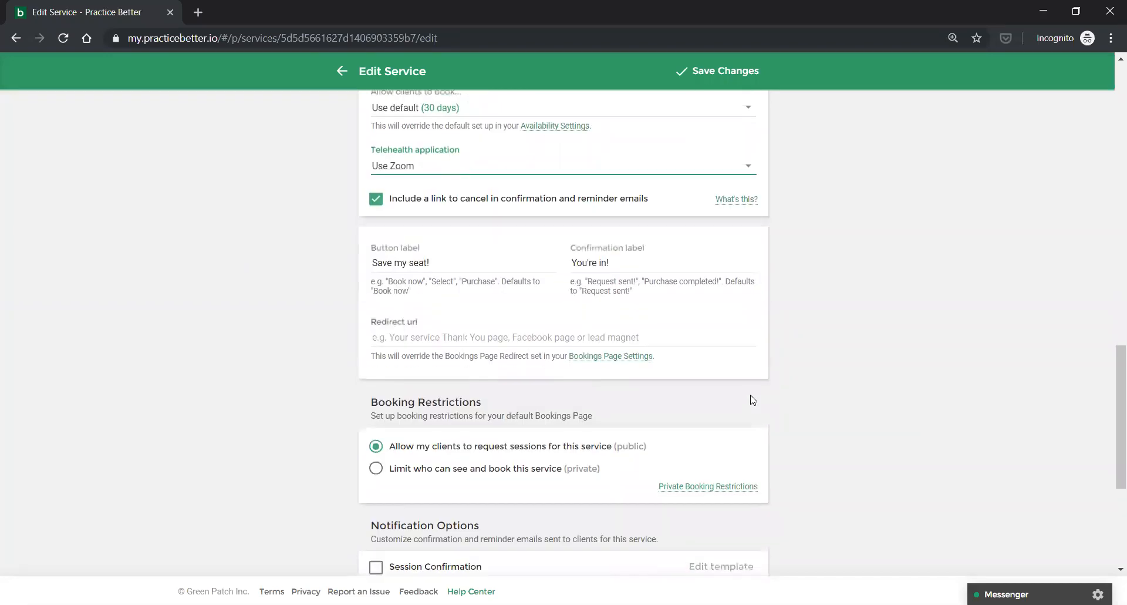
{"action": "scroll", "coordinate": [753, 400], "scroll_direction": "down", "scroll_amount": 1}
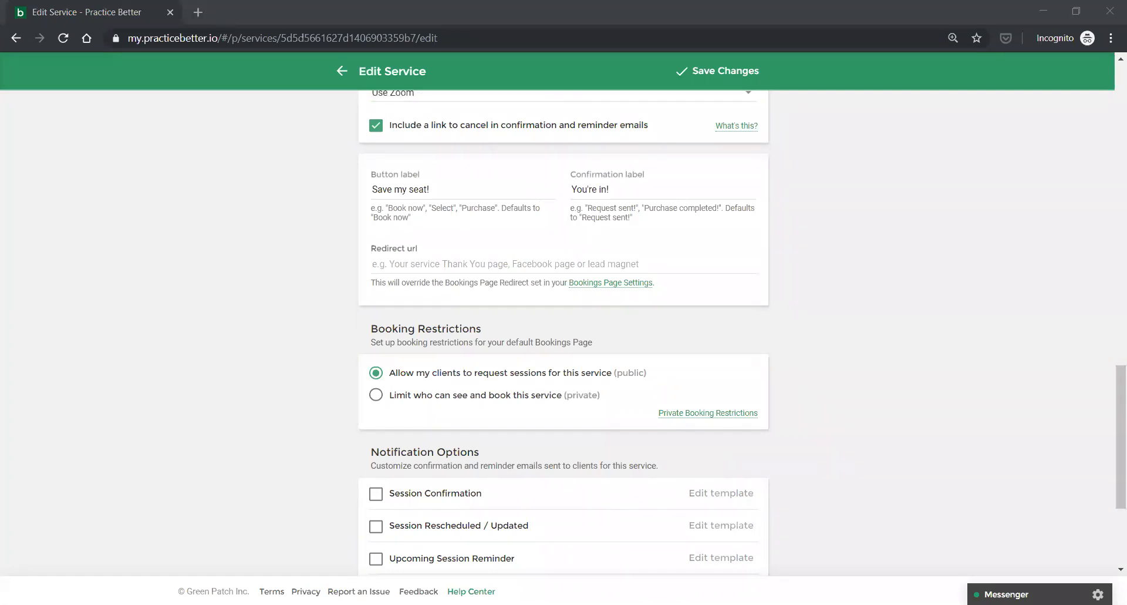
{"action": "scroll", "coordinate": [946, 320], "scroll_direction": "down", "scroll_amount": 3}
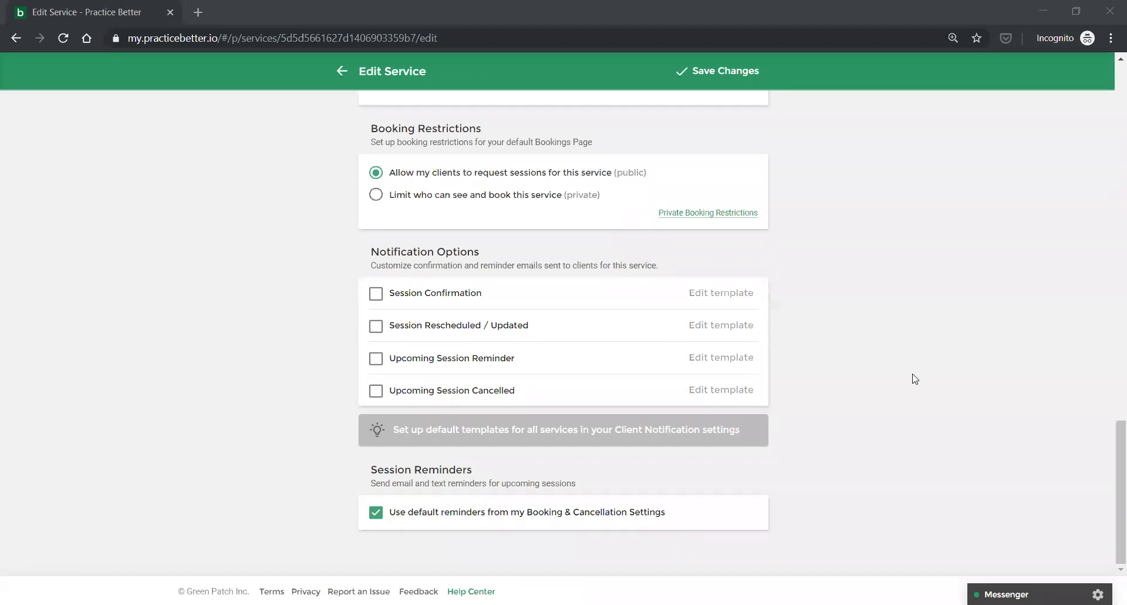
{"action": "scroll", "coordinate": [964, 378], "scroll_direction": "up", "scroll_amount": 2}
{"action": "scroll", "coordinate": [966, 380], "scroll_direction": "up", "scroll_amount": 5}
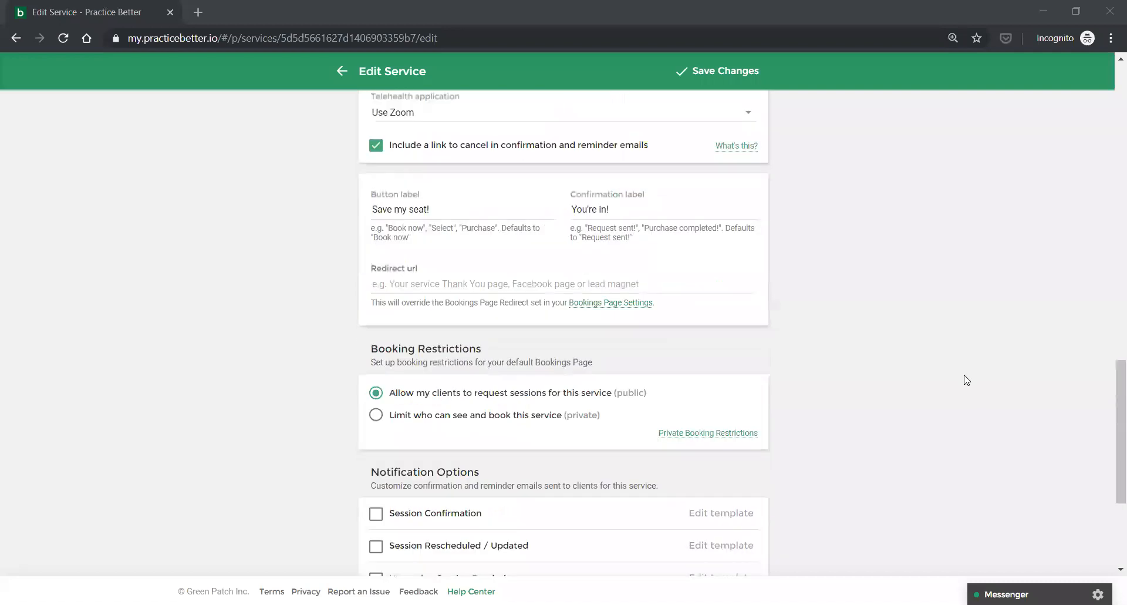
{"action": "scroll", "coordinate": [965, 380], "scroll_direction": "down", "scroll_amount": 5}
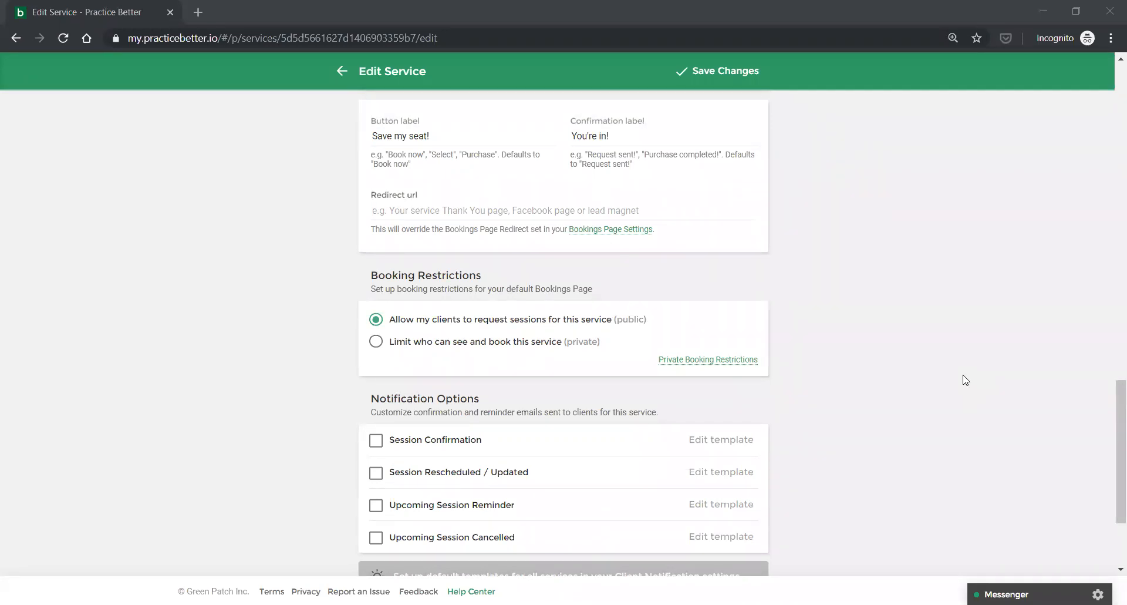
{"action": "scroll", "coordinate": [965, 380], "scroll_direction": "up", "scroll_amount": 1}
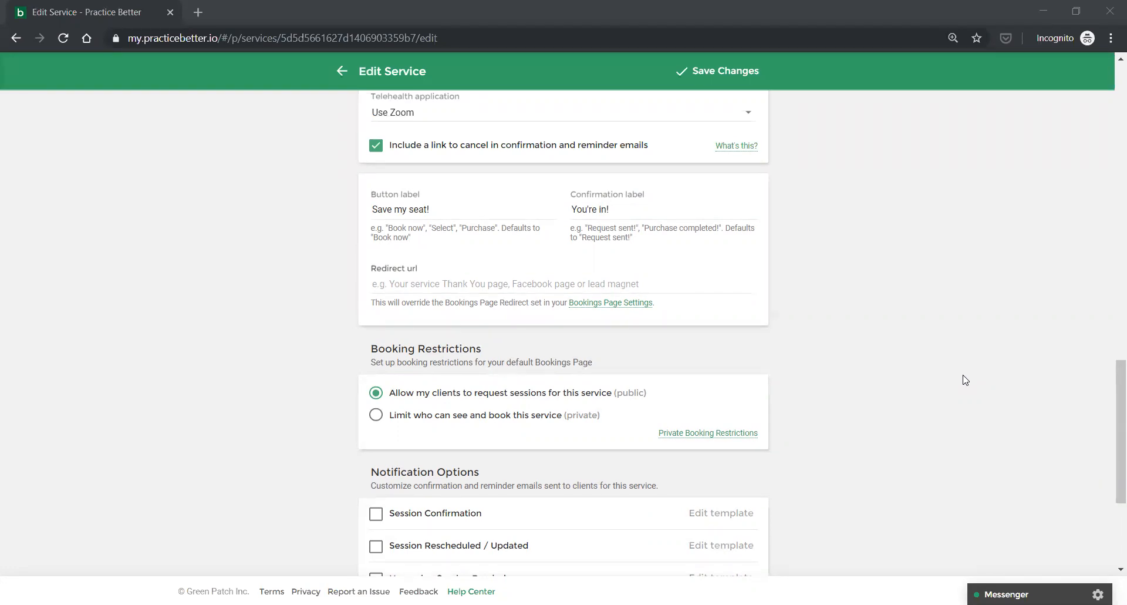
{"action": "scroll", "coordinate": [965, 379], "scroll_direction": "up", "scroll_amount": 10}
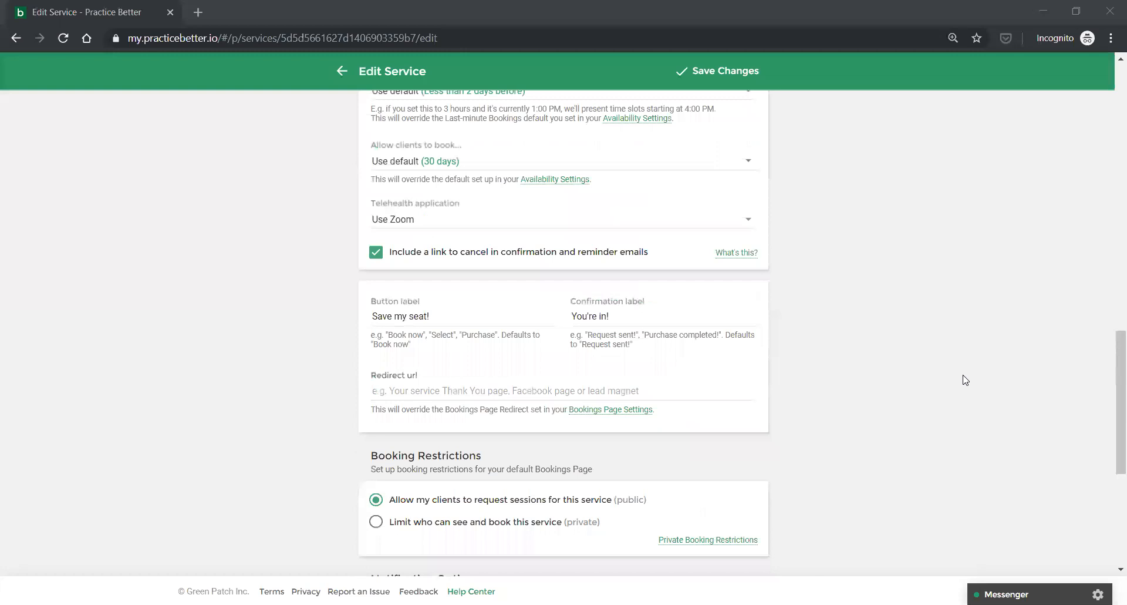
{"action": "scroll", "coordinate": [965, 380], "scroll_direction": "up", "scroll_amount": 4}
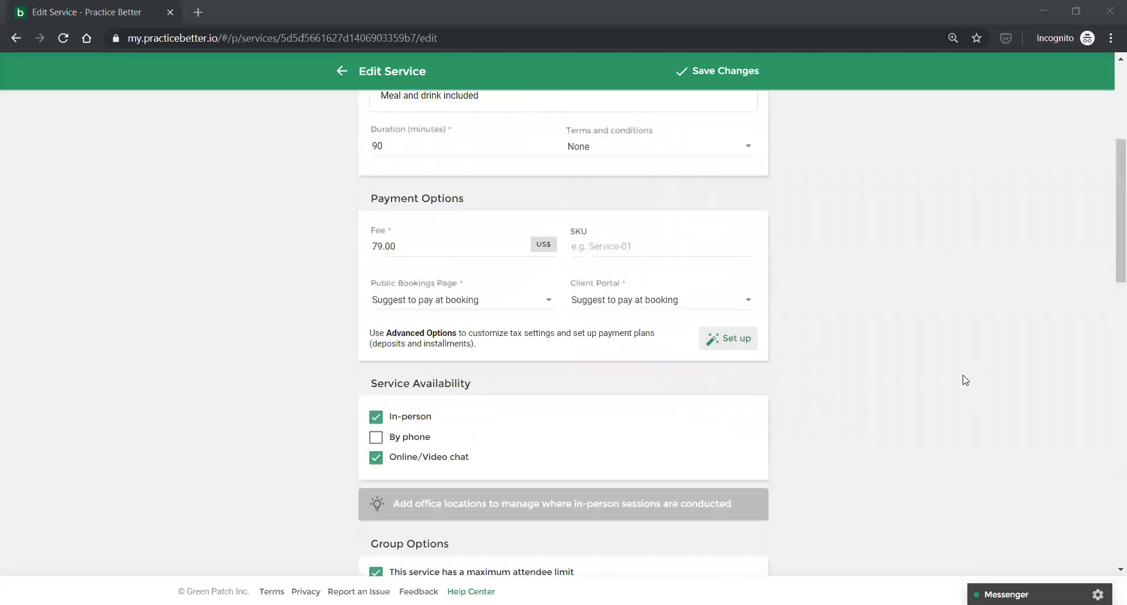
{"action": "scroll", "coordinate": [965, 379], "scroll_direction": "up", "scroll_amount": 4}
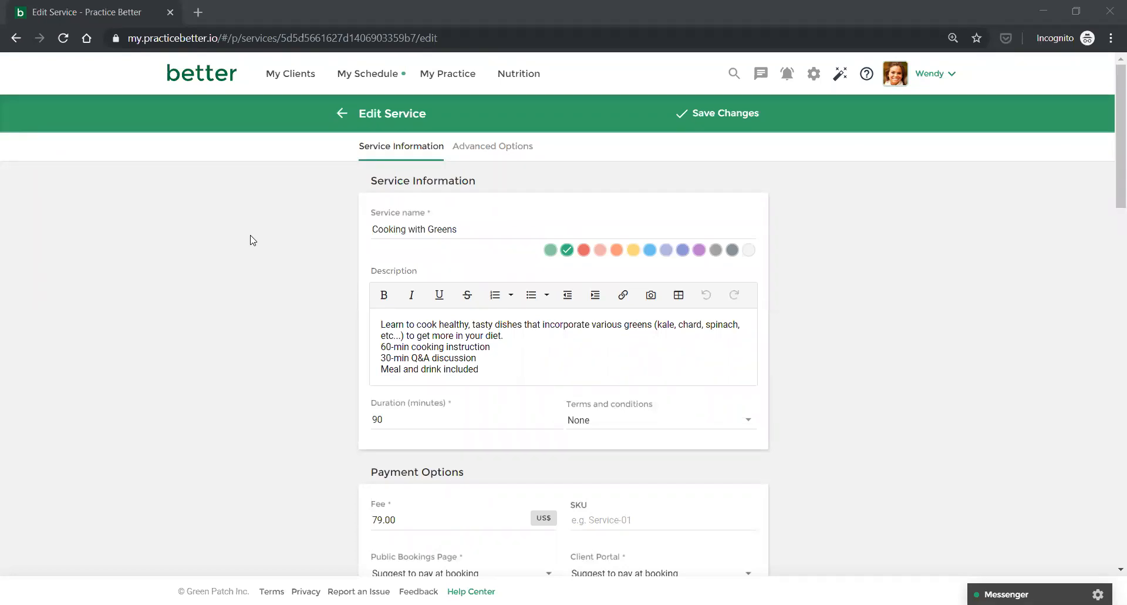
Save the Cooking with Greens edits, now 1 hour 30 minutes for US$79.00.
{"action": "left_click", "coordinate": [709, 120]}
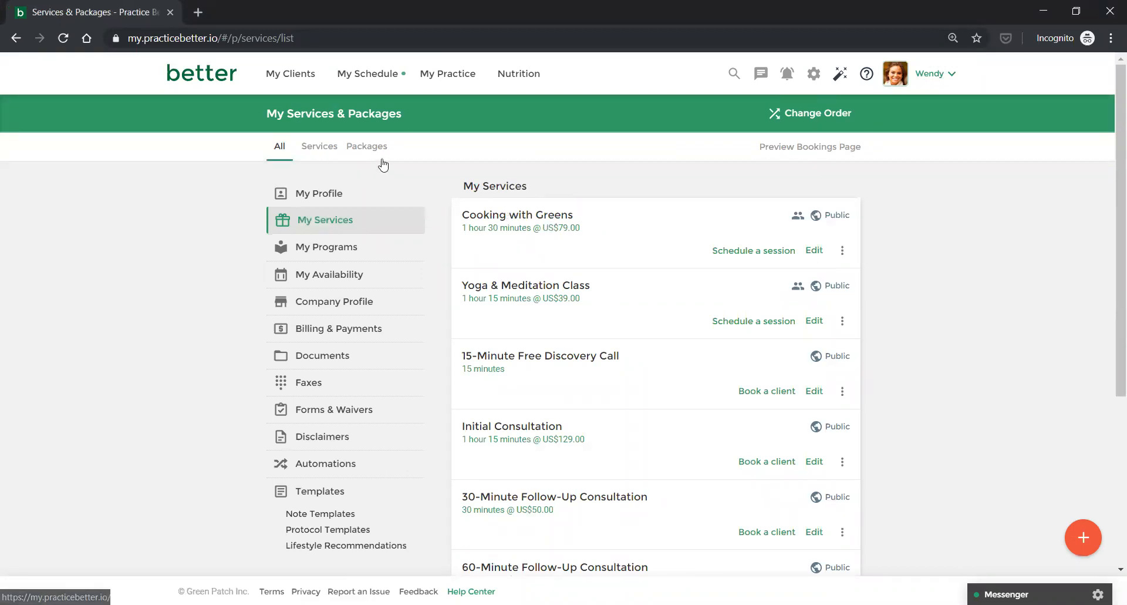
{"action": "left_click", "coordinate": [363, 84]}
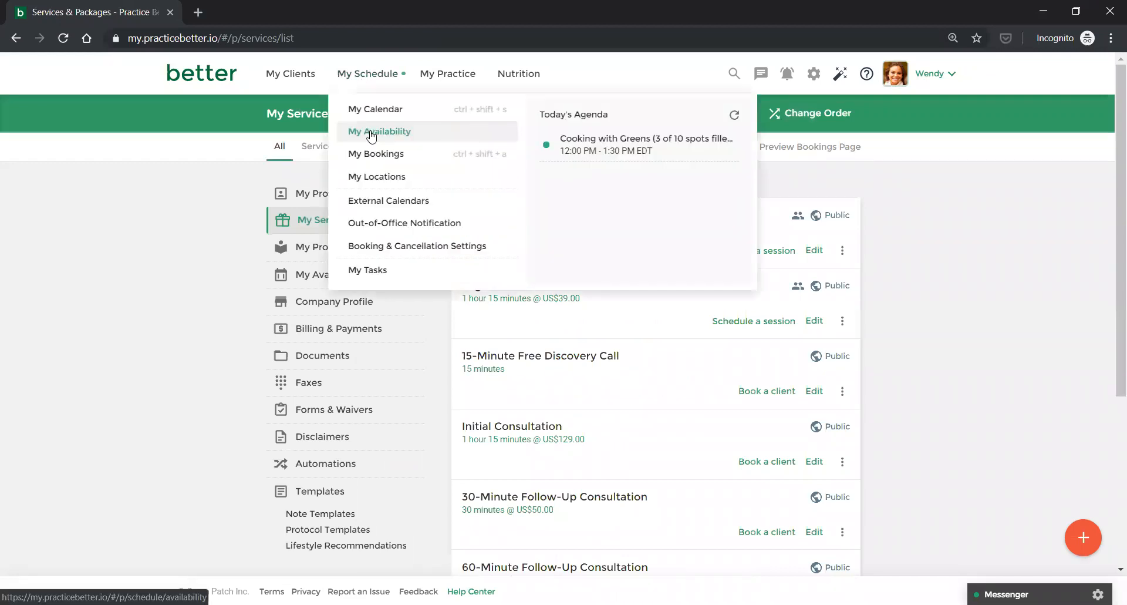
Open My Availability showing the August 18–24, 2019 week.
{"action": "left_click", "coordinate": [371, 134]}
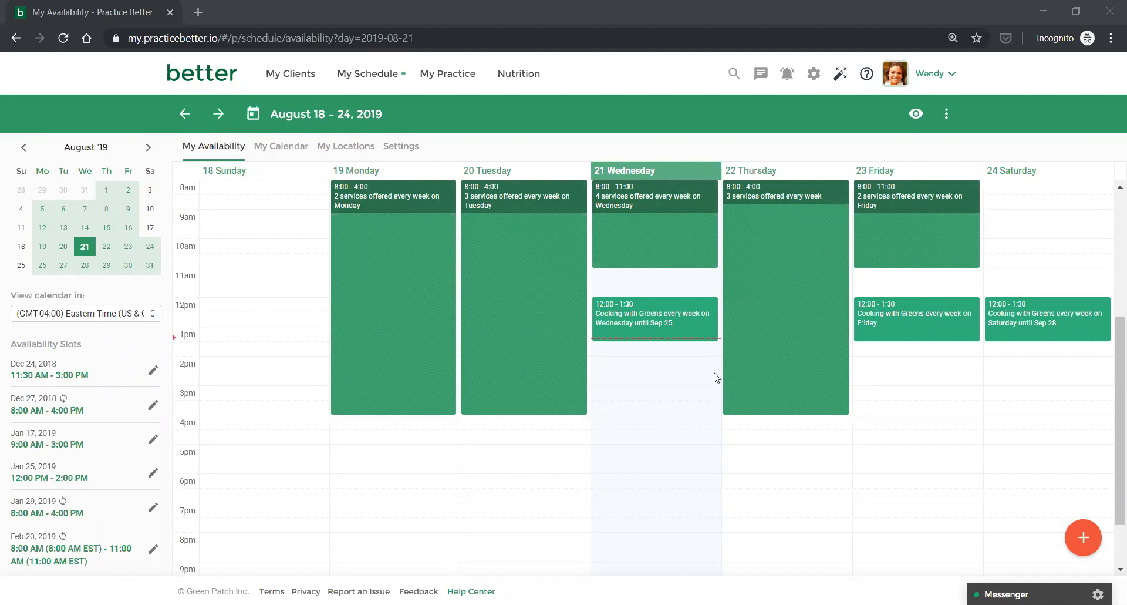
{"action": "scroll", "coordinate": [716, 377], "scroll_direction": "up", "scroll_amount": 2}
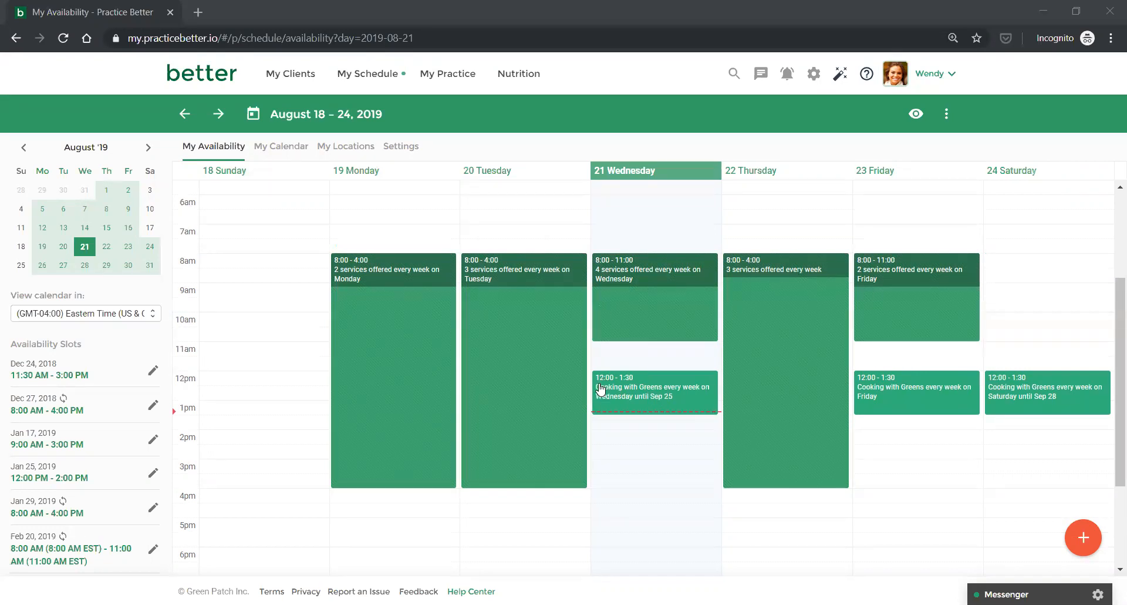
Add an in-person Cooking with Greens group slot on 08/24/2019, 8:00–9:30 am.
{"action": "left_click", "coordinate": [1081, 538]}
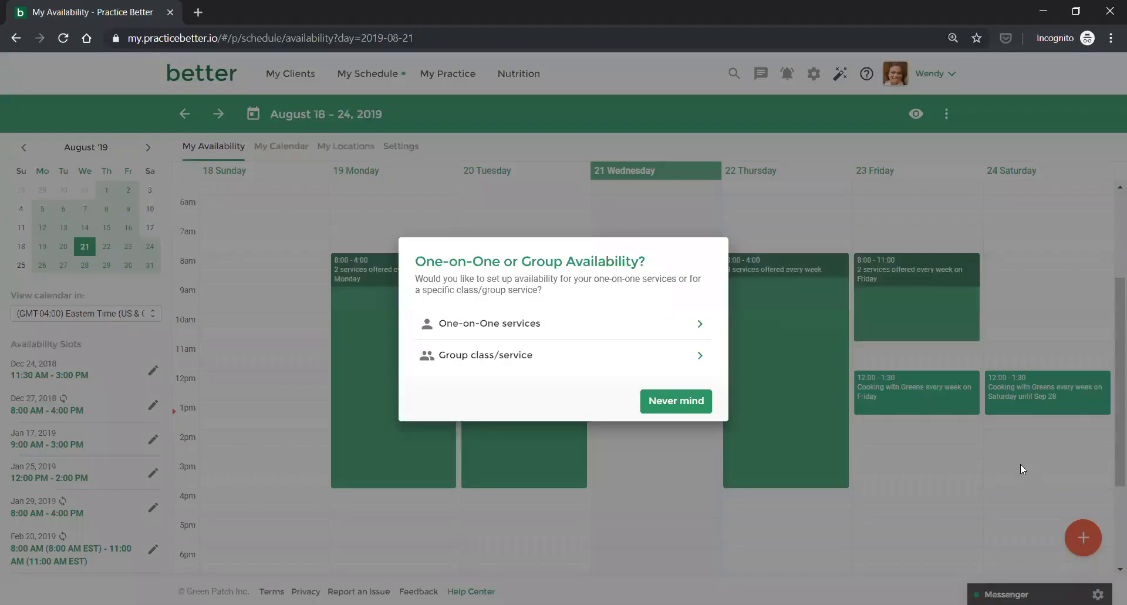
{"action": "left_click", "coordinate": [483, 358]}
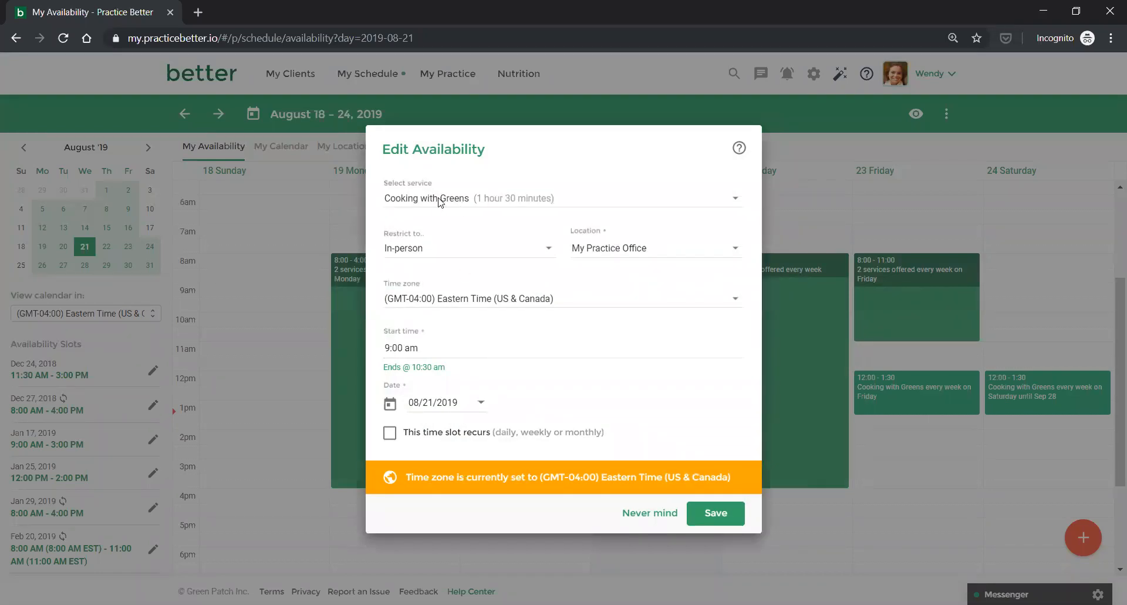
{"action": "left_click", "coordinate": [406, 249]}
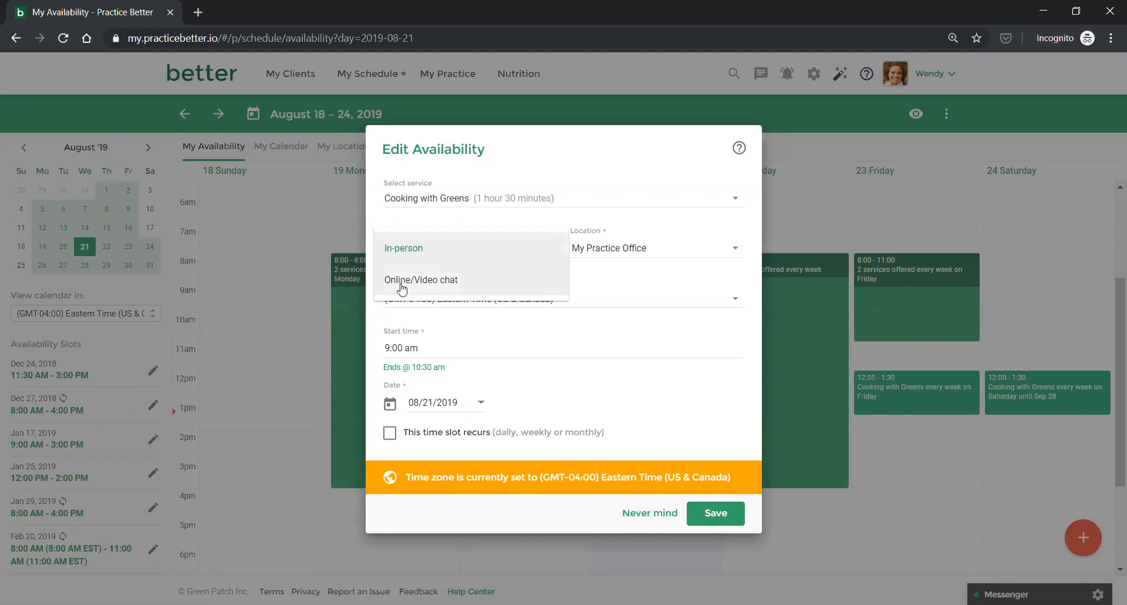
{"action": "left_click", "coordinate": [465, 246]}
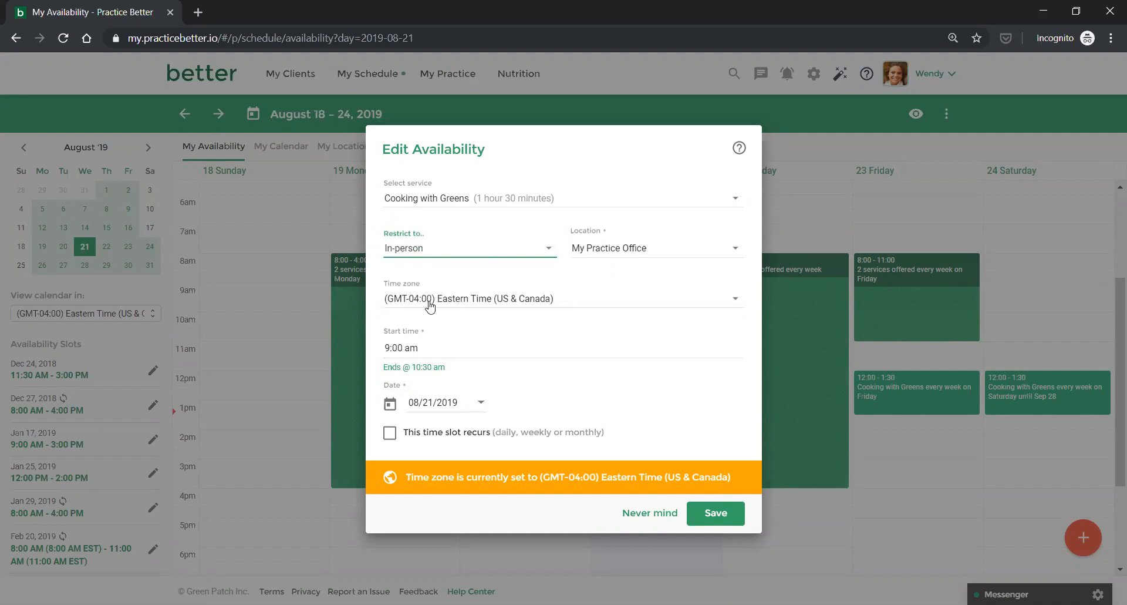
{"action": "left_click", "coordinate": [473, 402]}
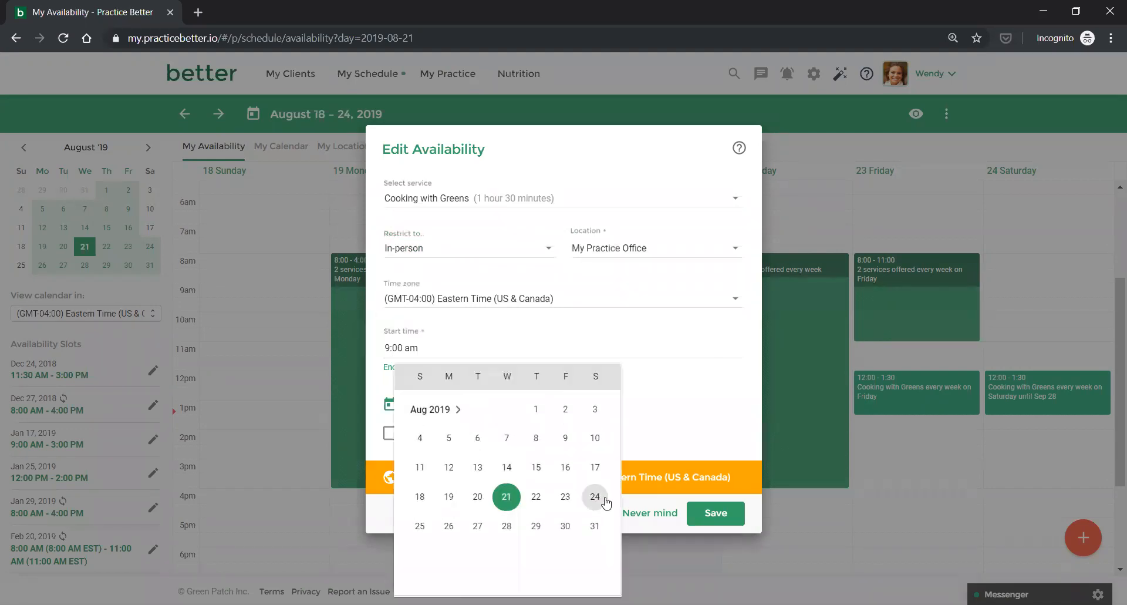
{"action": "left_click", "coordinate": [594, 497]}
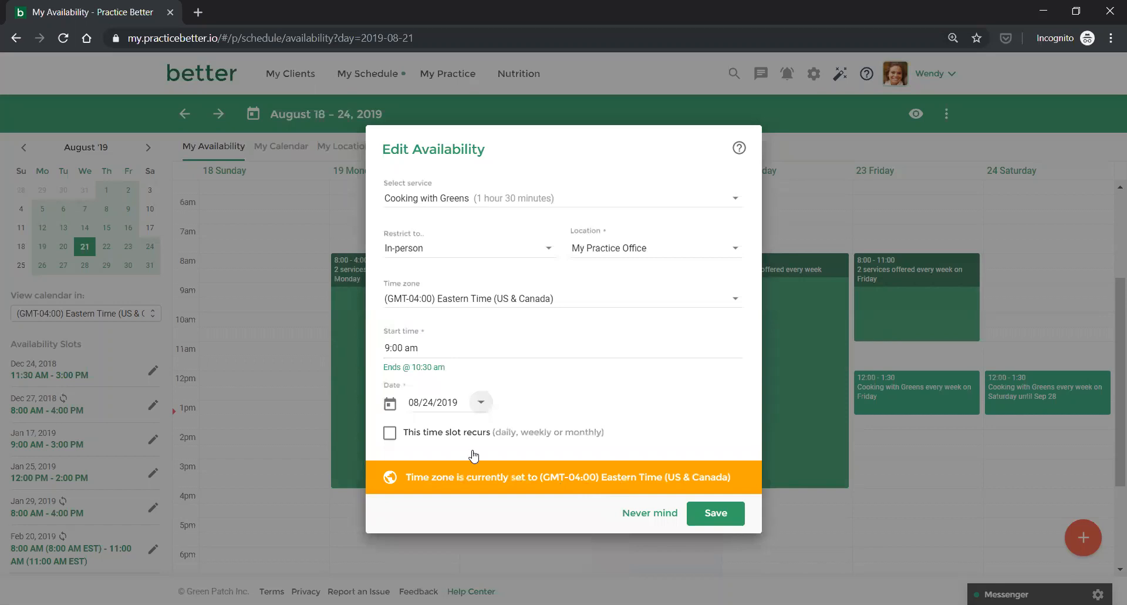
{"action": "left_click", "coordinate": [409, 345]}
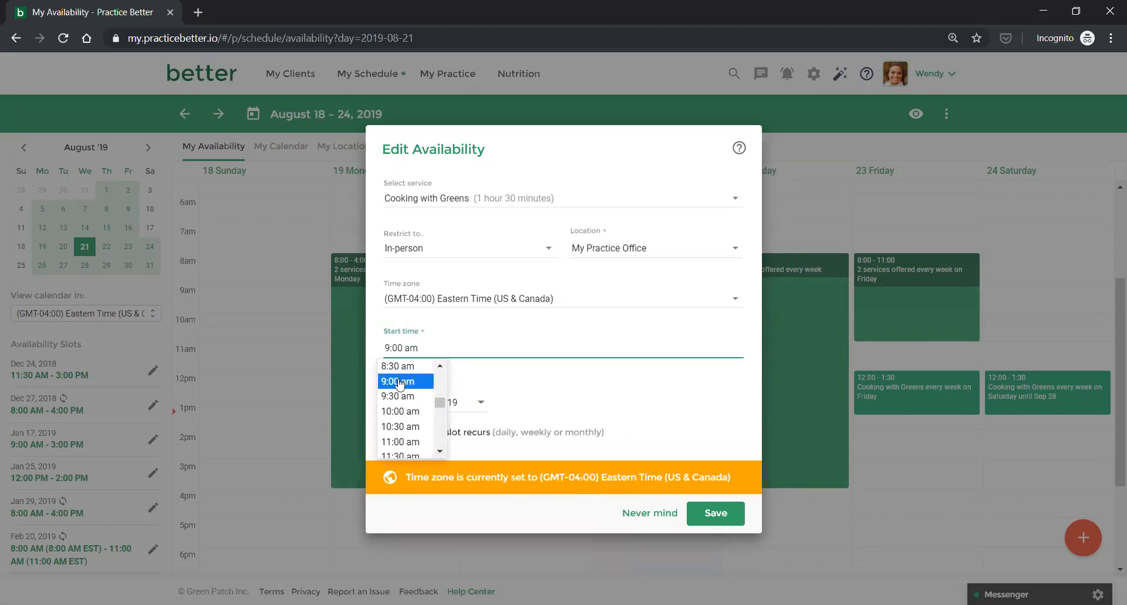
{"action": "left_click", "coordinate": [393, 423]}
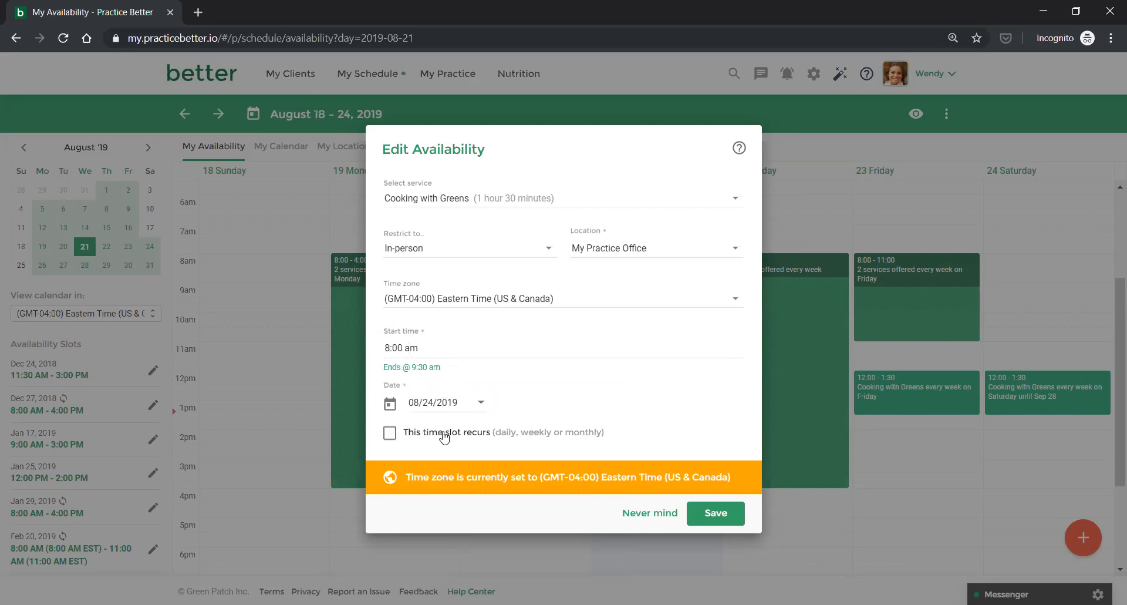
Make the 8:00 am slot recur weekly on Saturdays only and save it.
{"action": "left_click", "coordinate": [391, 433]}
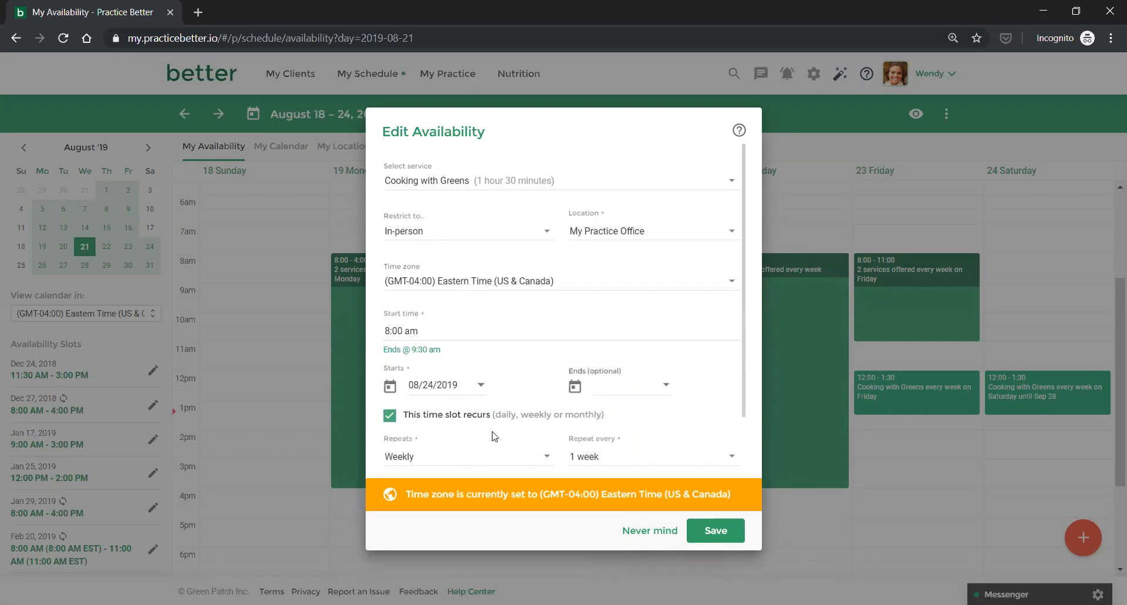
{"action": "scroll", "coordinate": [493, 437], "scroll_direction": "down", "scroll_amount": 1}
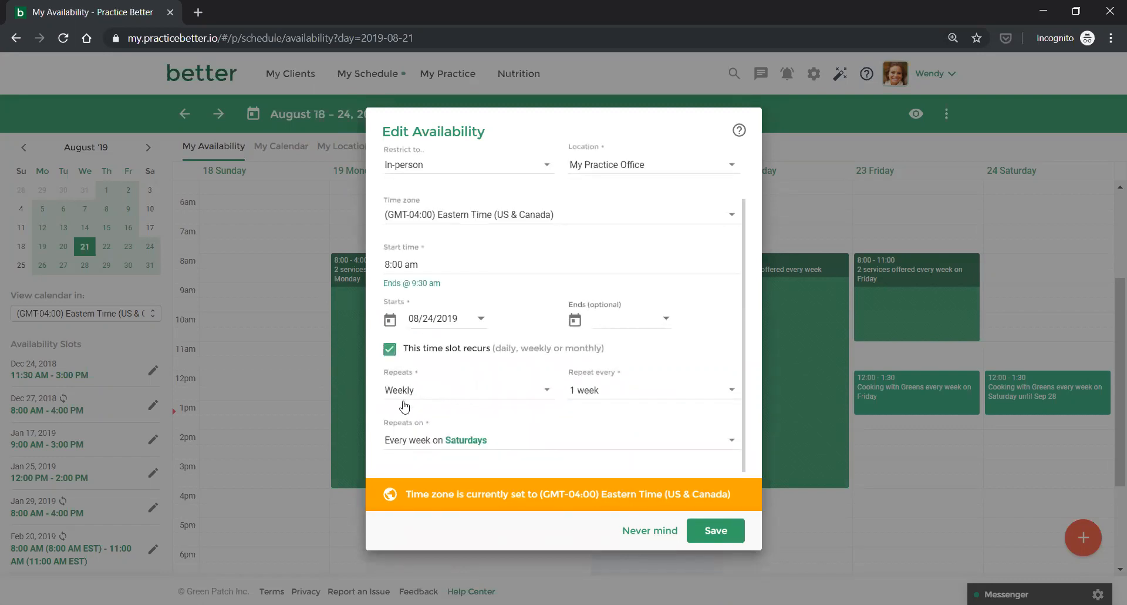
{"action": "left_click", "coordinate": [405, 440]}
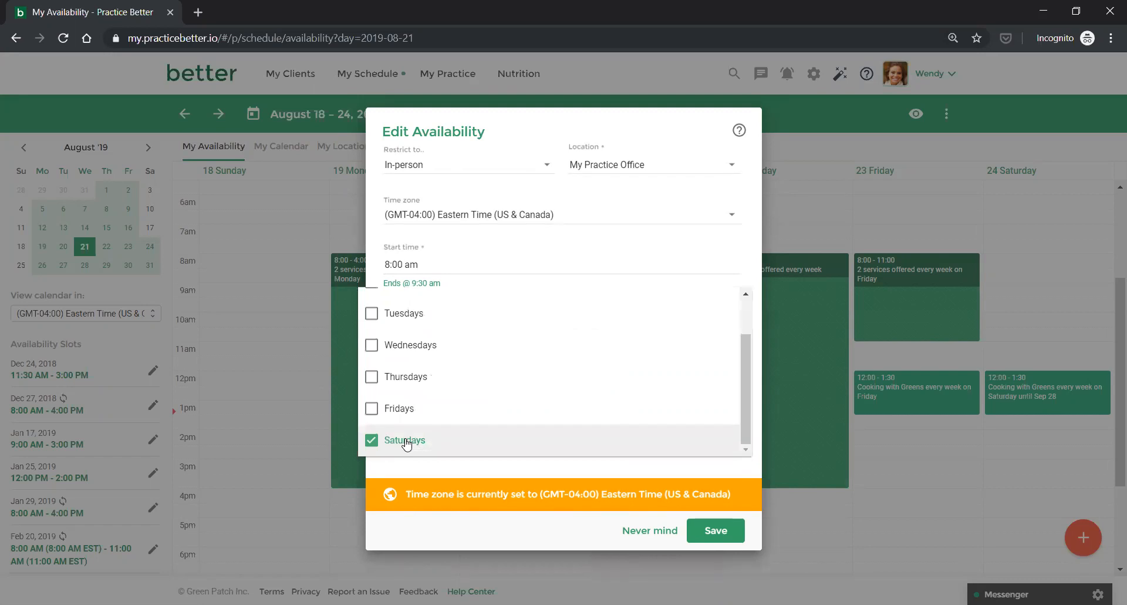
{"action": "scroll", "coordinate": [406, 443], "scroll_direction": "up", "scroll_amount": 3}
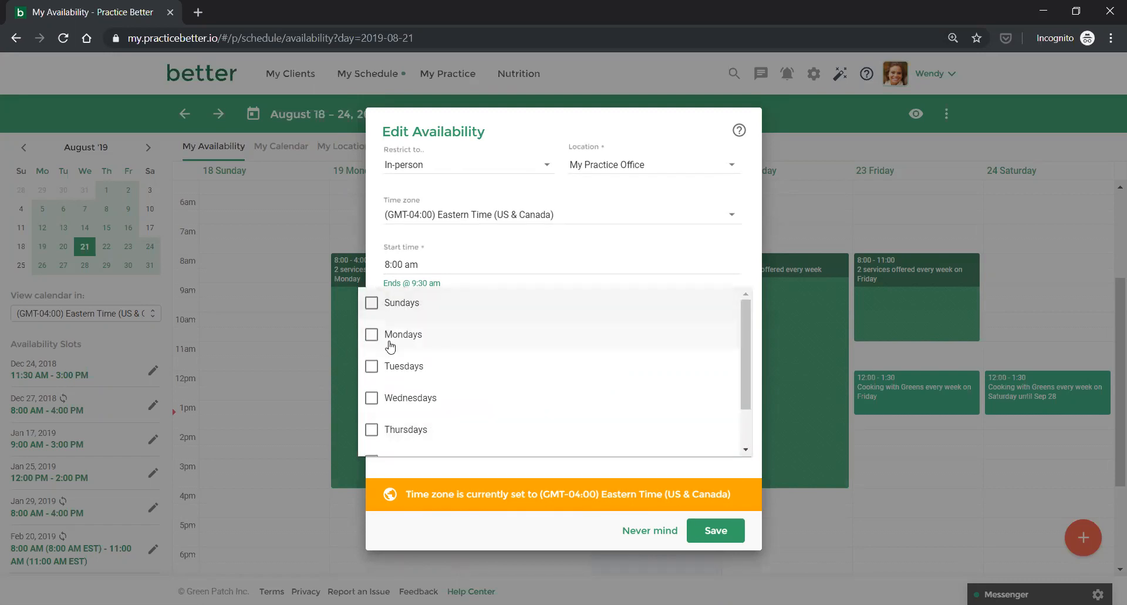
{"action": "left_click", "coordinate": [370, 333]}
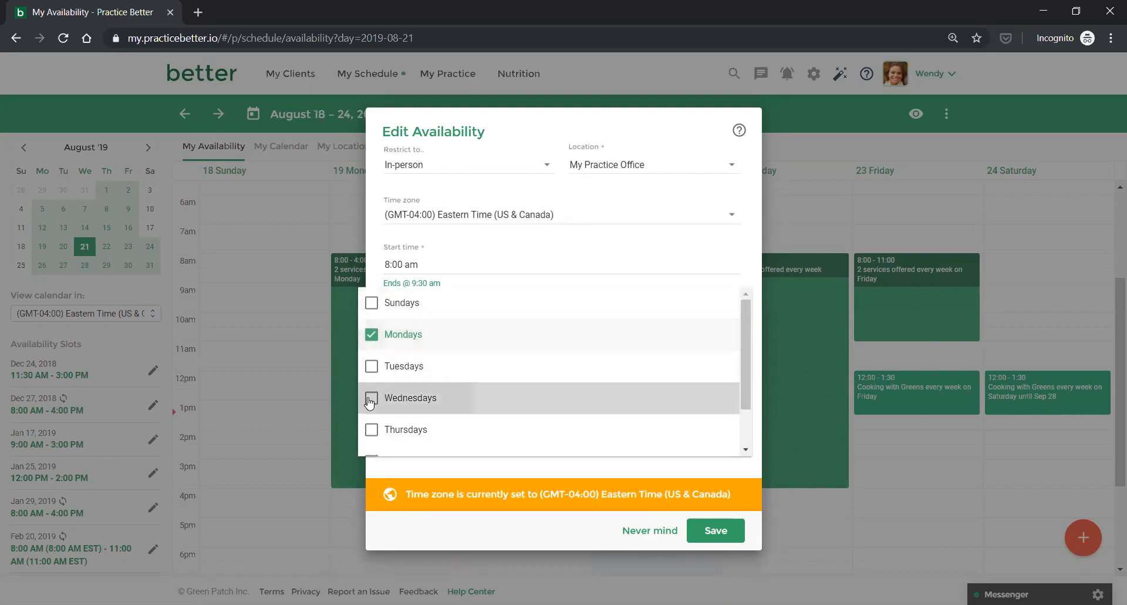
{"action": "left_click", "coordinate": [372, 396]}
{"action": "scroll", "coordinate": [482, 418], "scroll_direction": "down", "scroll_amount": 1}
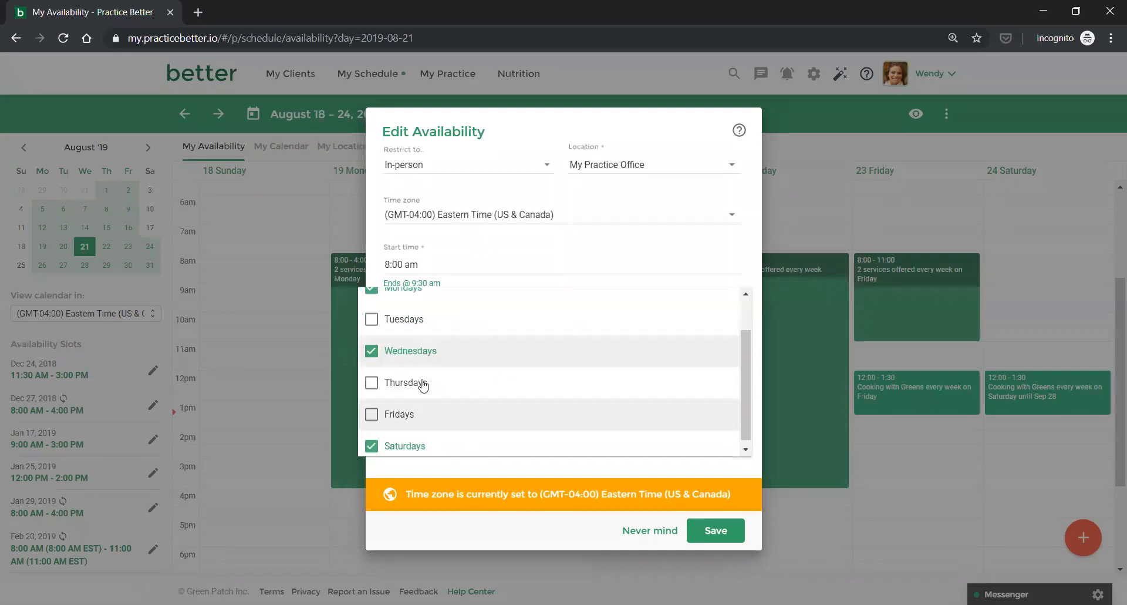
{"action": "scroll", "coordinate": [423, 385], "scroll_direction": "up", "scroll_amount": 1}
{"action": "left_click", "coordinate": [372, 334]}
{"action": "left_click", "coordinate": [470, 397]}
{"action": "scroll", "coordinate": [471, 397], "scroll_direction": "down", "scroll_amount": 1}
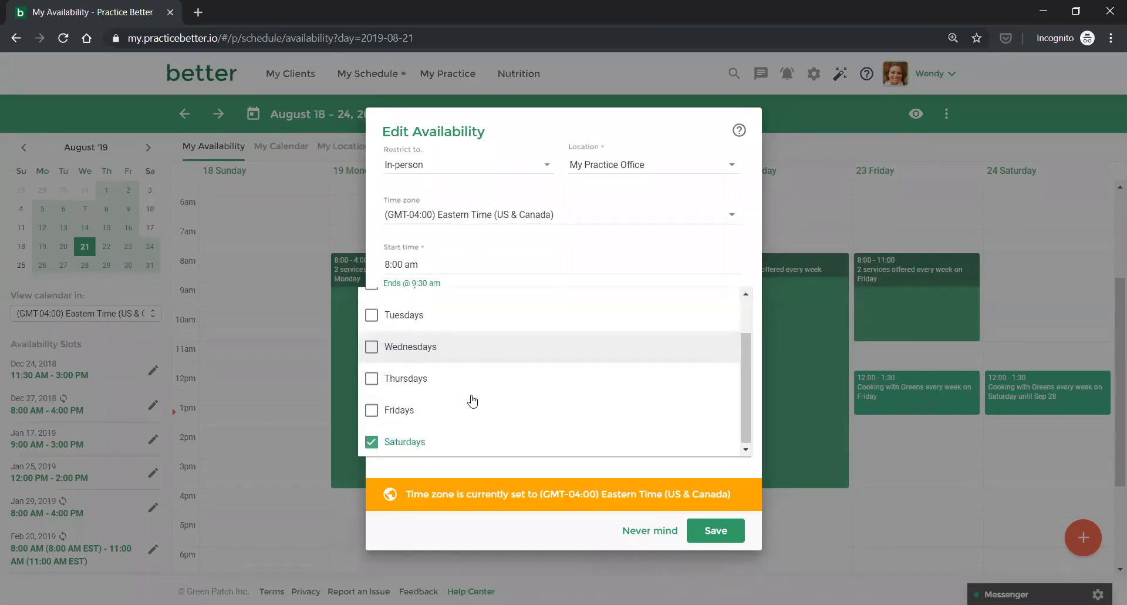
{"action": "left_click", "coordinate": [473, 468]}
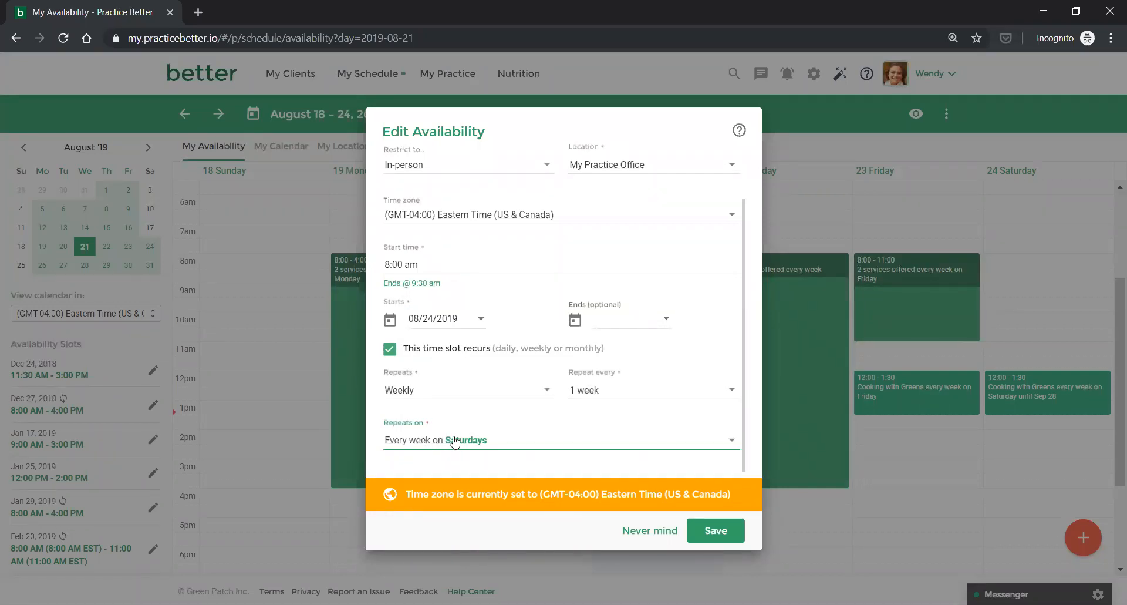
{"action": "left_click", "coordinate": [721, 532]}
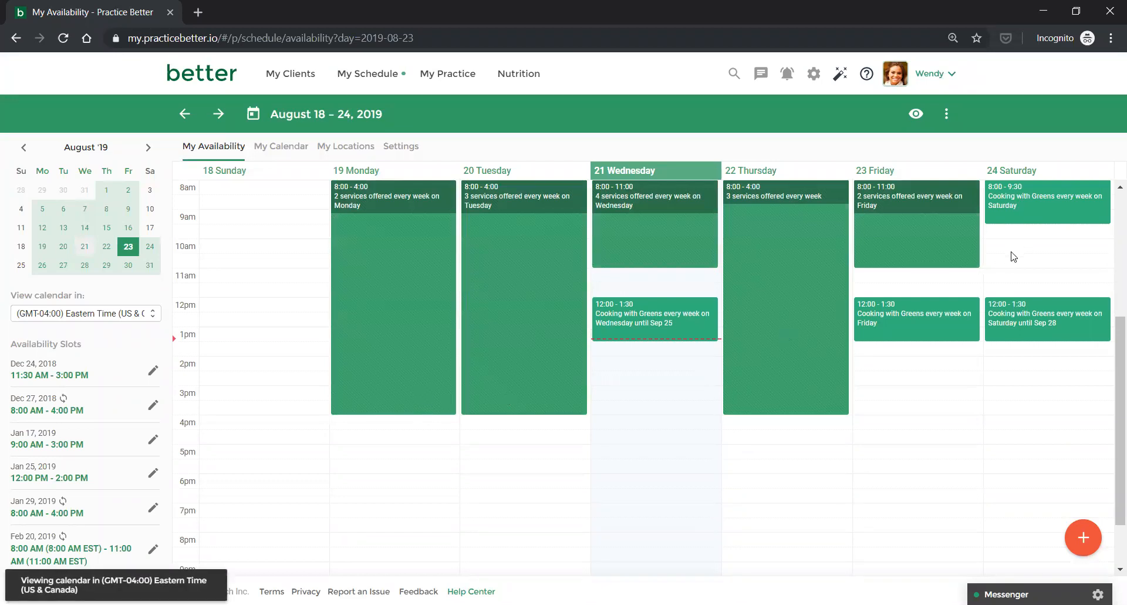
Go to the My Calendar week view from the My Schedule menu.
{"action": "scroll", "coordinate": [1013, 254], "scroll_direction": "up", "scroll_amount": 1}
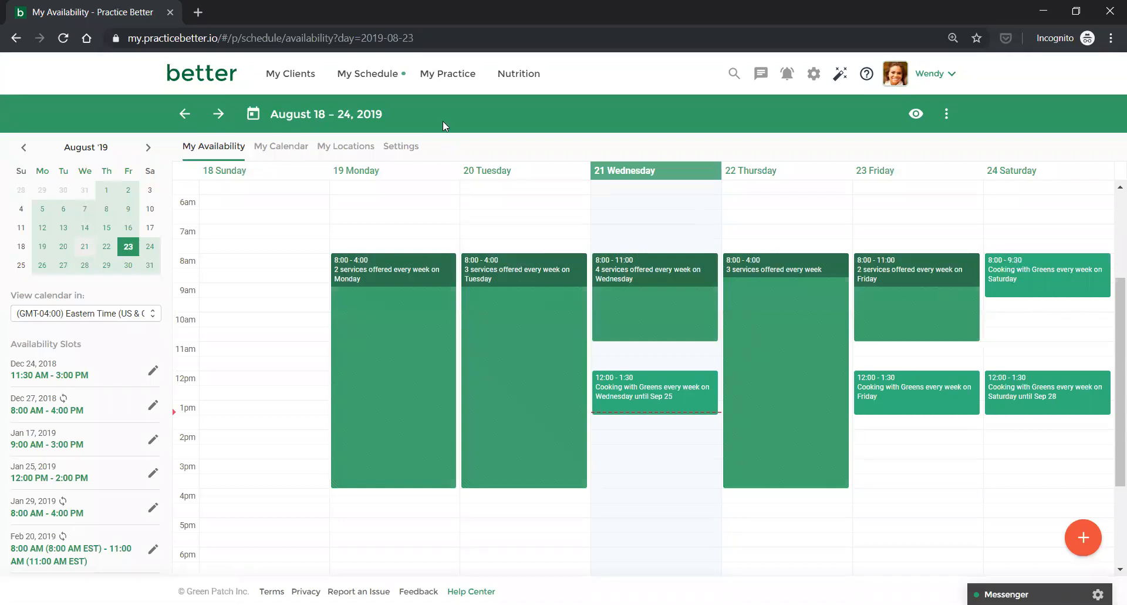
{"action": "left_click", "coordinate": [448, 74]}
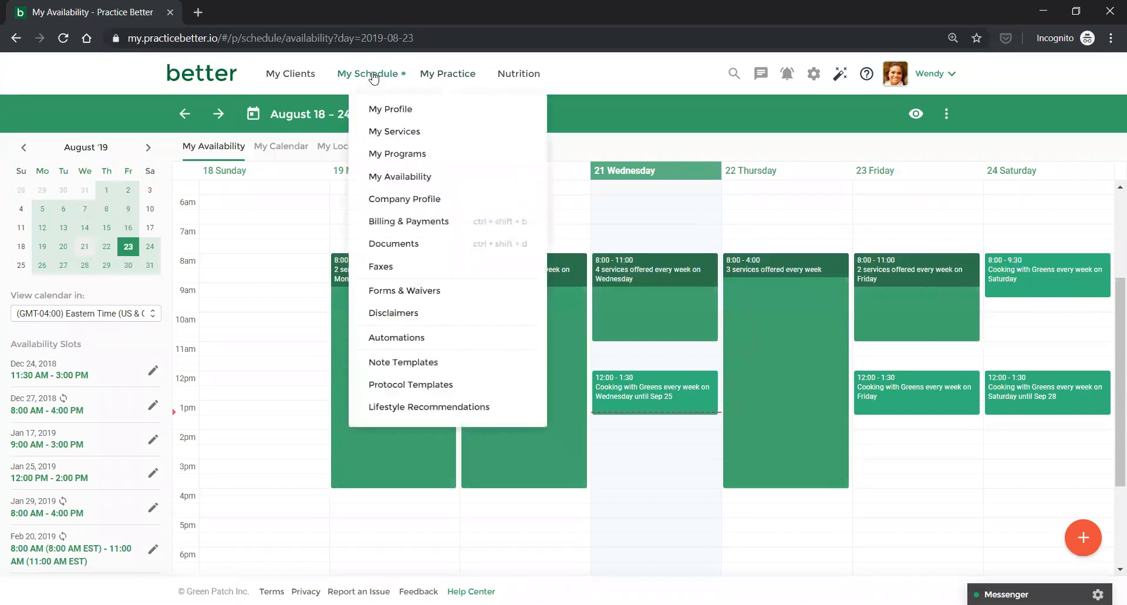
{"action": "left_click", "coordinate": [371, 75]}
{"action": "left_click", "coordinate": [372, 110]}
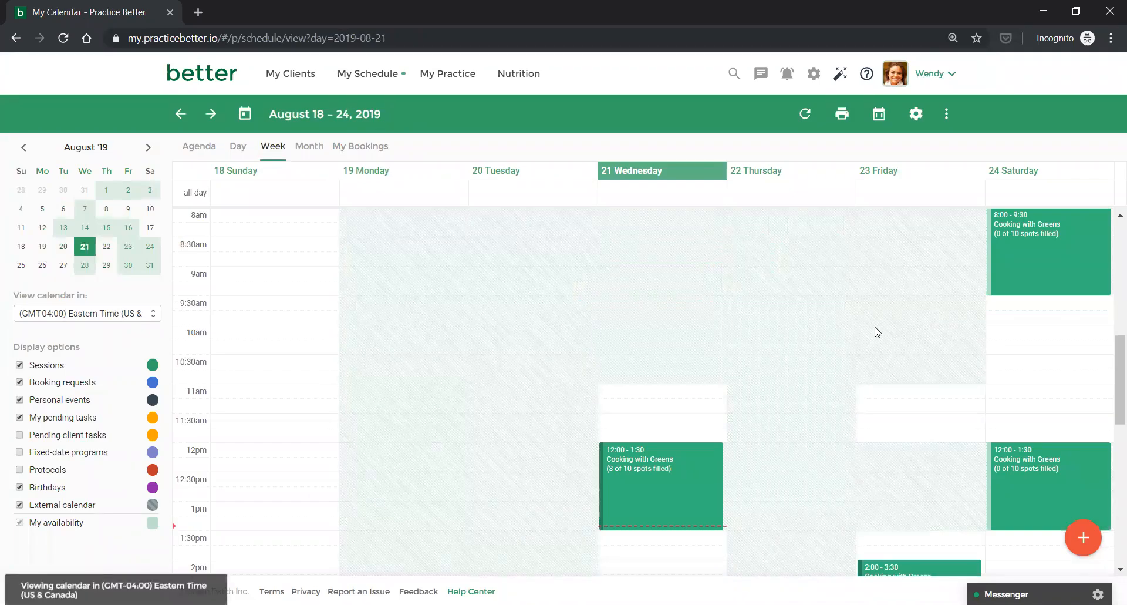
{"action": "scroll", "coordinate": [875, 328], "scroll_direction": "down", "scroll_amount": 1}
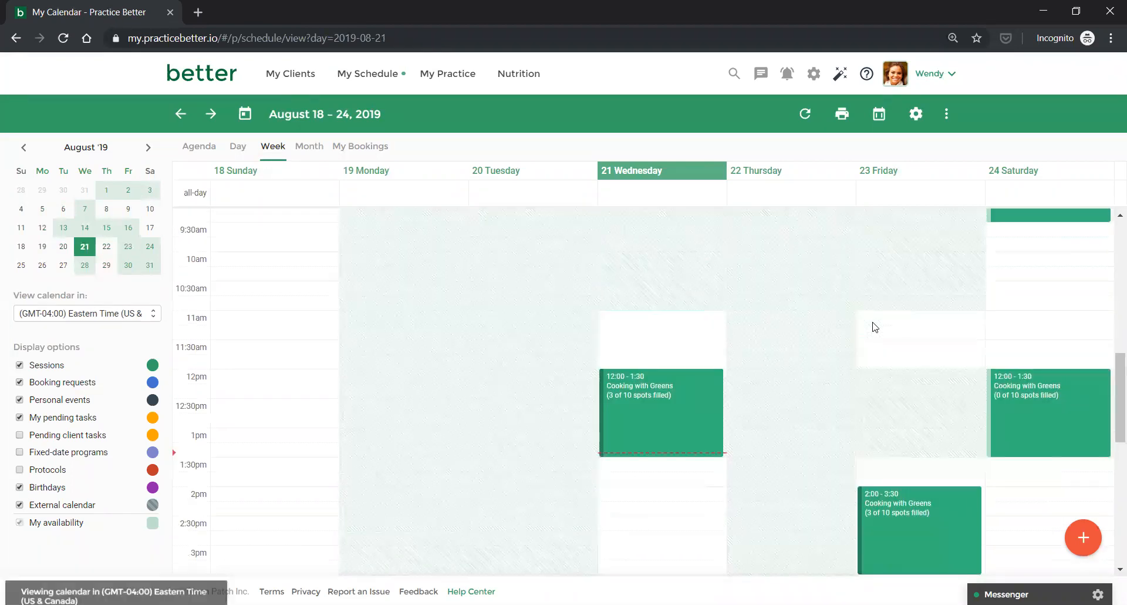
{"action": "scroll", "coordinate": [988, 254], "scroll_direction": "up", "scroll_amount": 1}
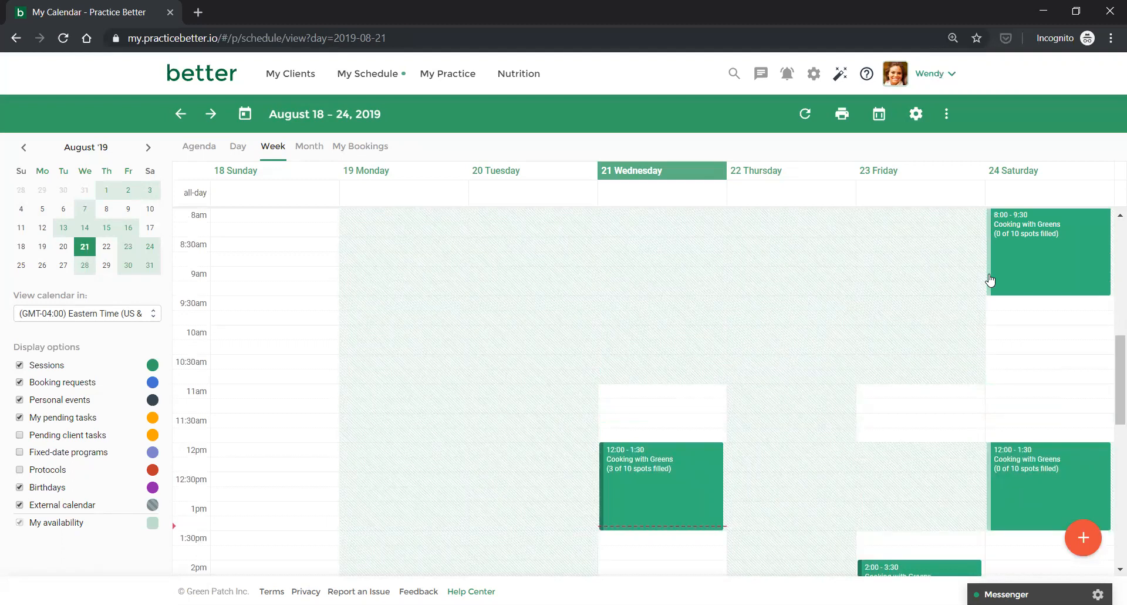
{"action": "scroll", "coordinate": [679, 468], "scroll_direction": "down", "scroll_amount": 1}
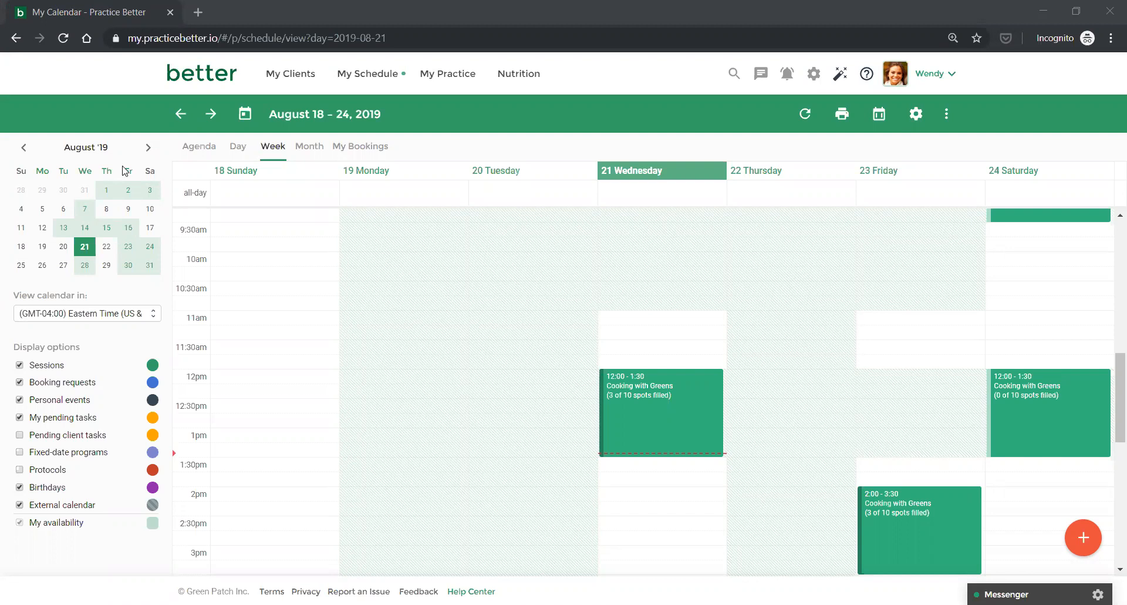
{"action": "scroll", "coordinate": [1021, 429], "scroll_direction": "down", "scroll_amount": 1}
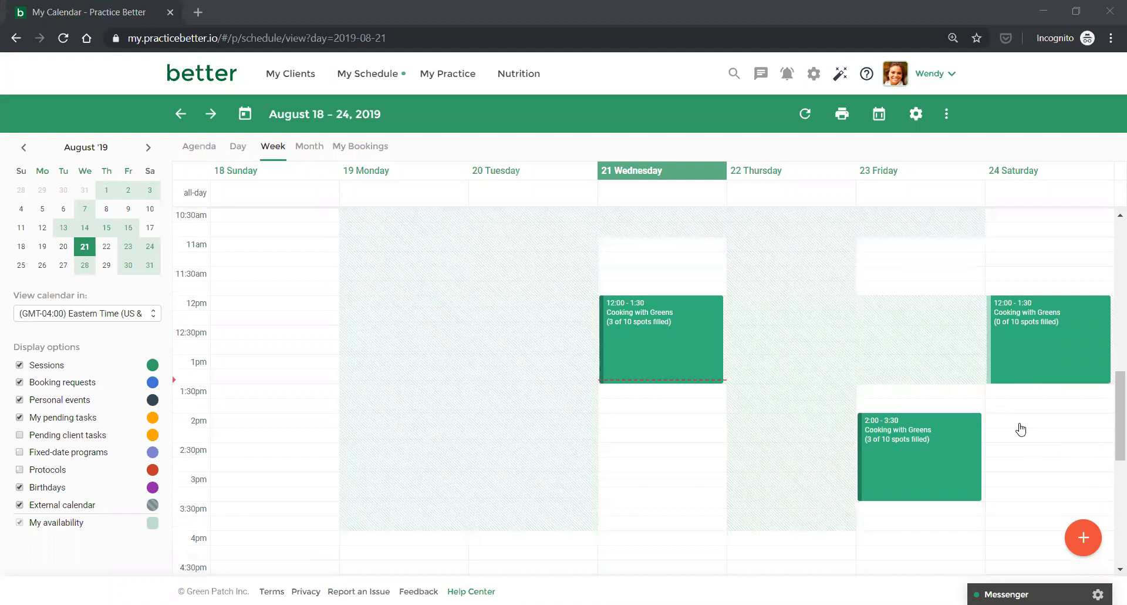
{"action": "scroll", "coordinate": [1021, 430], "scroll_direction": "up", "scroll_amount": 1}
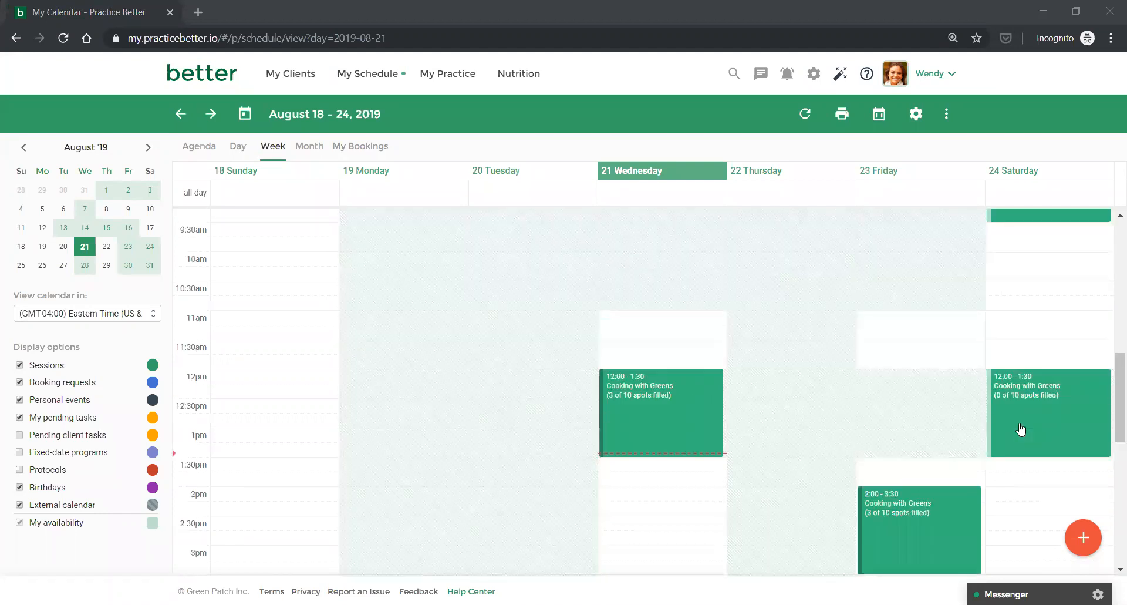
{"action": "scroll", "coordinate": [1020, 429], "scroll_direction": "down", "scroll_amount": 1}
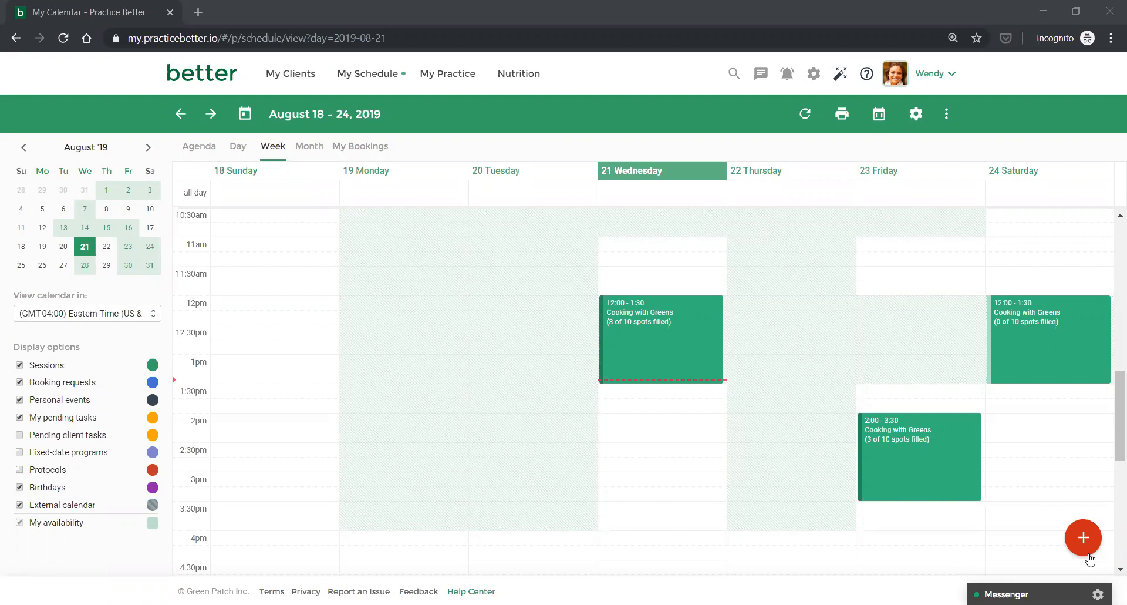
Start a Yoga & Meditation Class group session on 08/23/2019 at 4:00 pm.
{"action": "left_click", "coordinate": [1084, 539]}
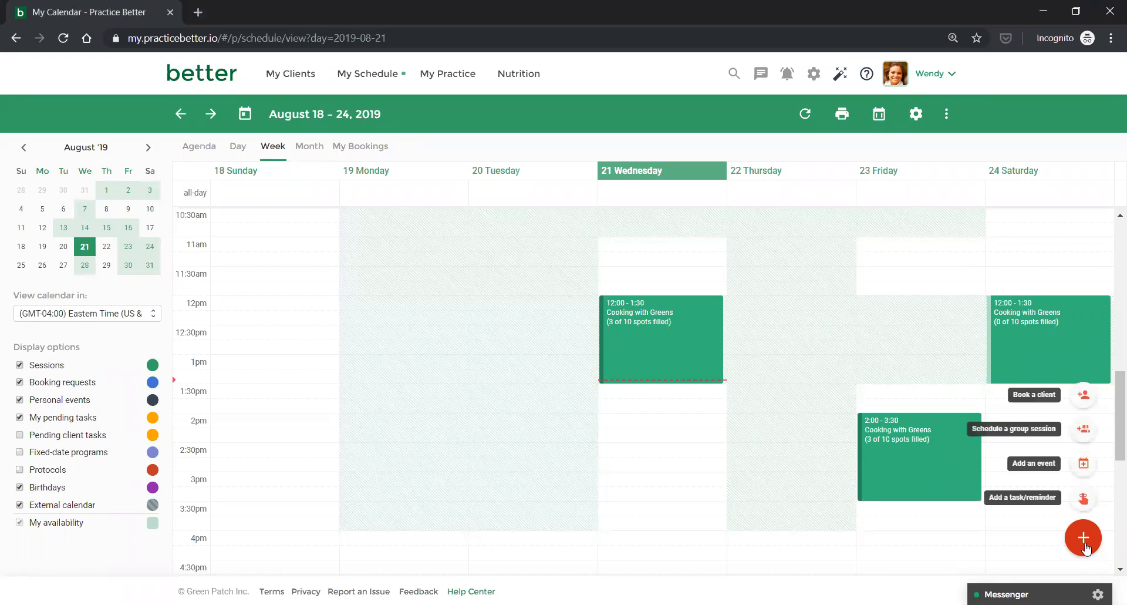
{"action": "left_click", "coordinate": [1083, 429]}
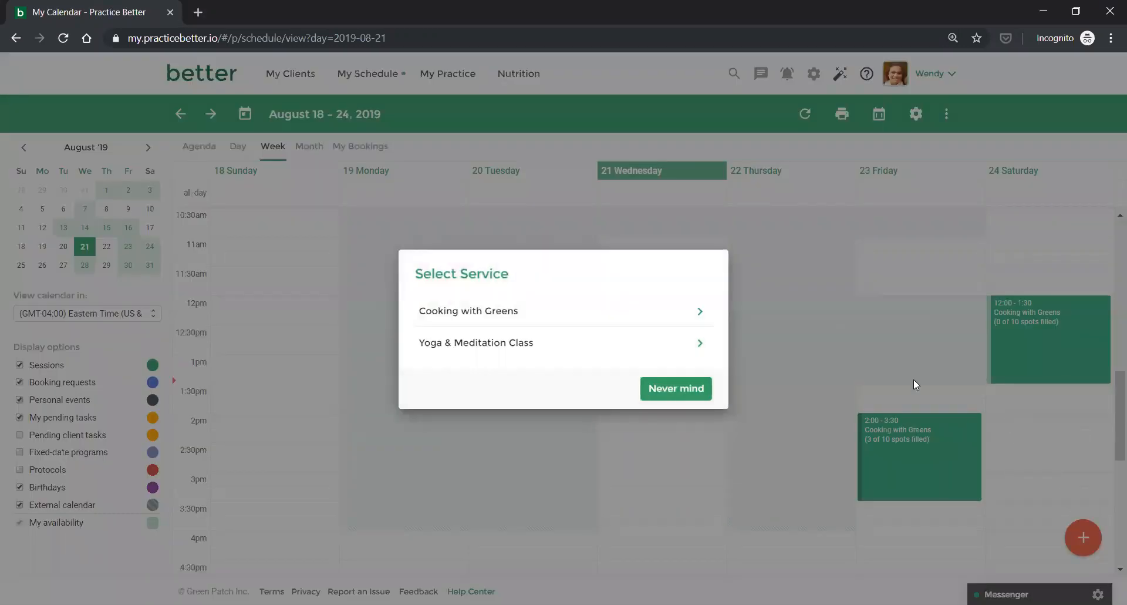
{"action": "left_click", "coordinate": [579, 347]}
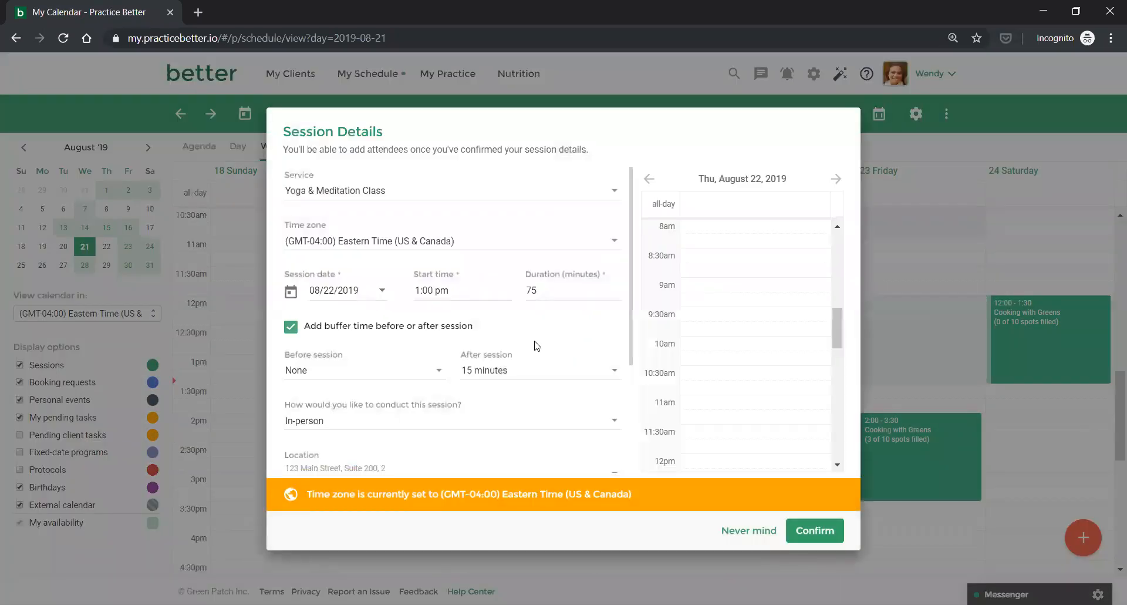
{"action": "left_click", "coordinate": [382, 294]}
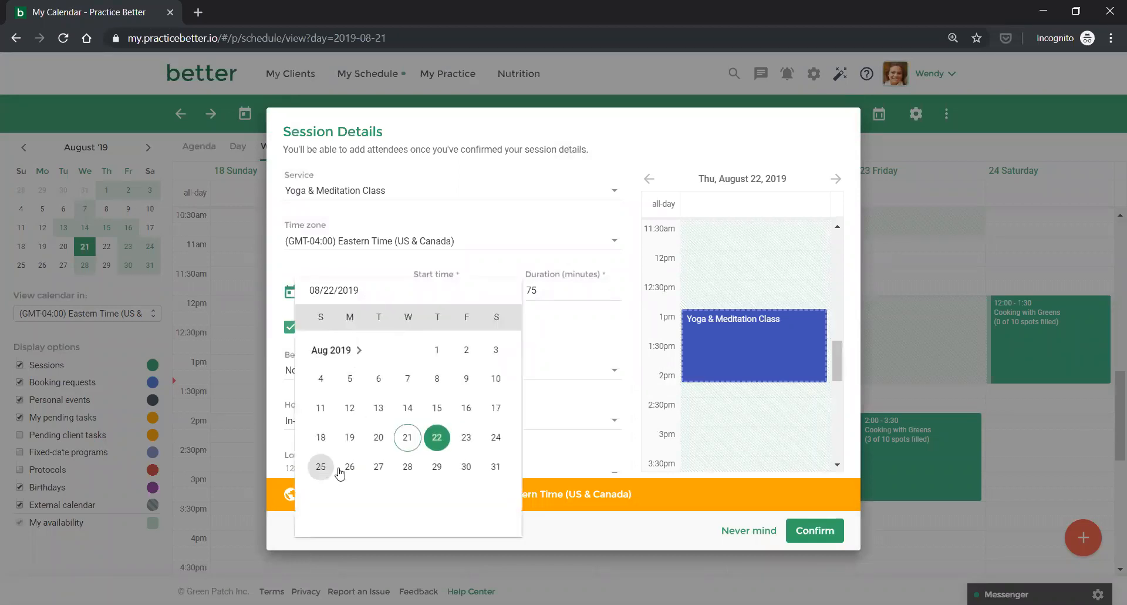
{"action": "left_click", "coordinate": [466, 437]}
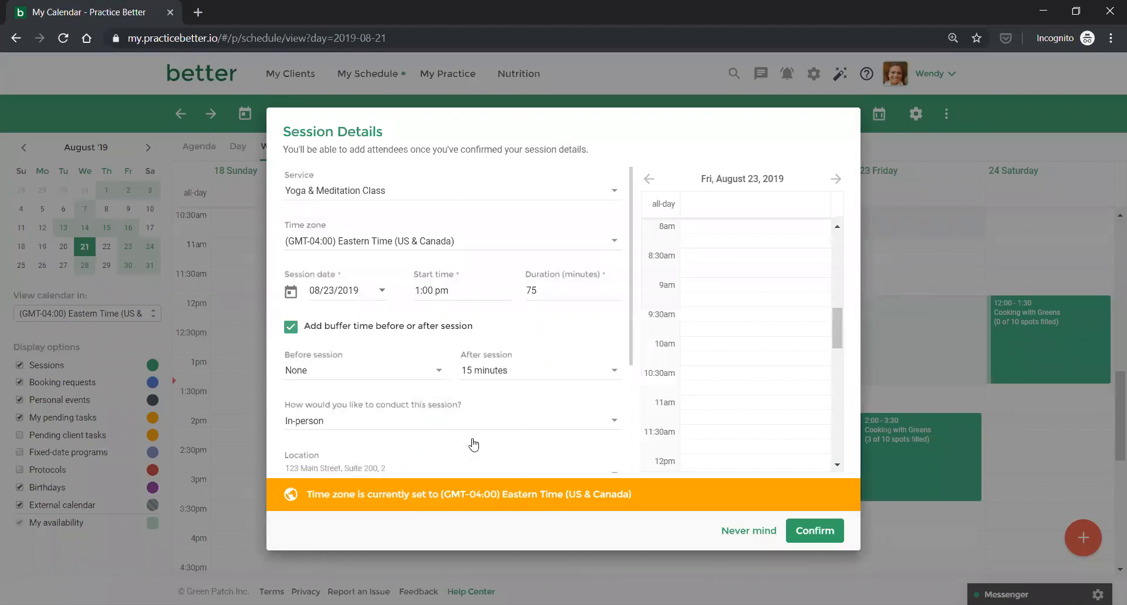
{"action": "left_click", "coordinate": [435, 290]}
{"action": "scroll", "coordinate": [432, 375], "scroll_direction": "down", "scroll_amount": 1}
{"action": "scroll", "coordinate": [432, 375], "scroll_direction": "down", "scroll_amount": 3}
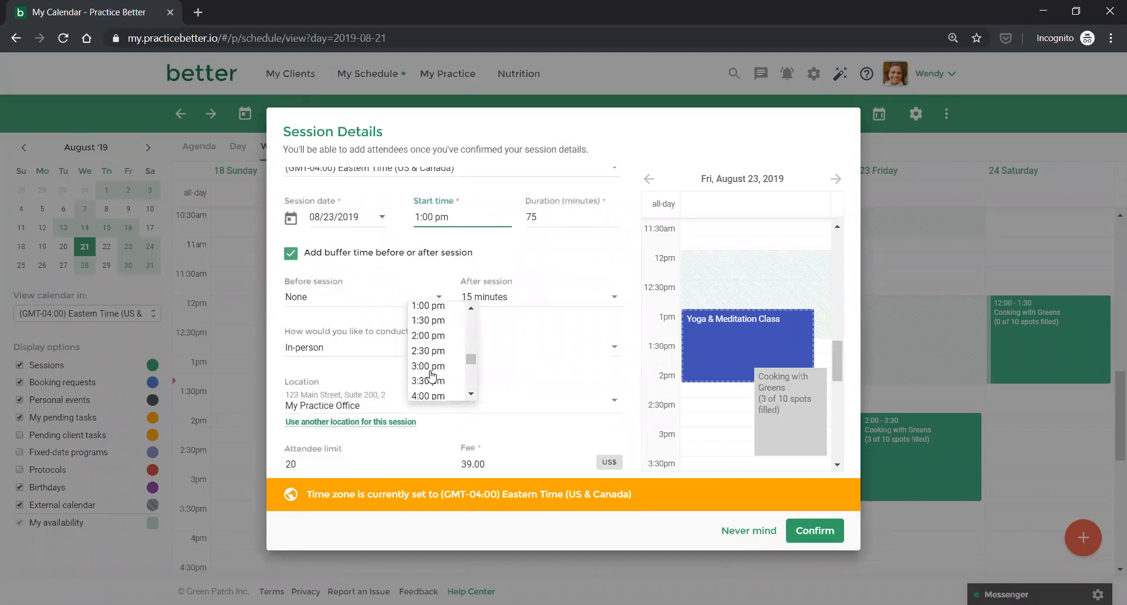
{"action": "left_click", "coordinate": [433, 385]}
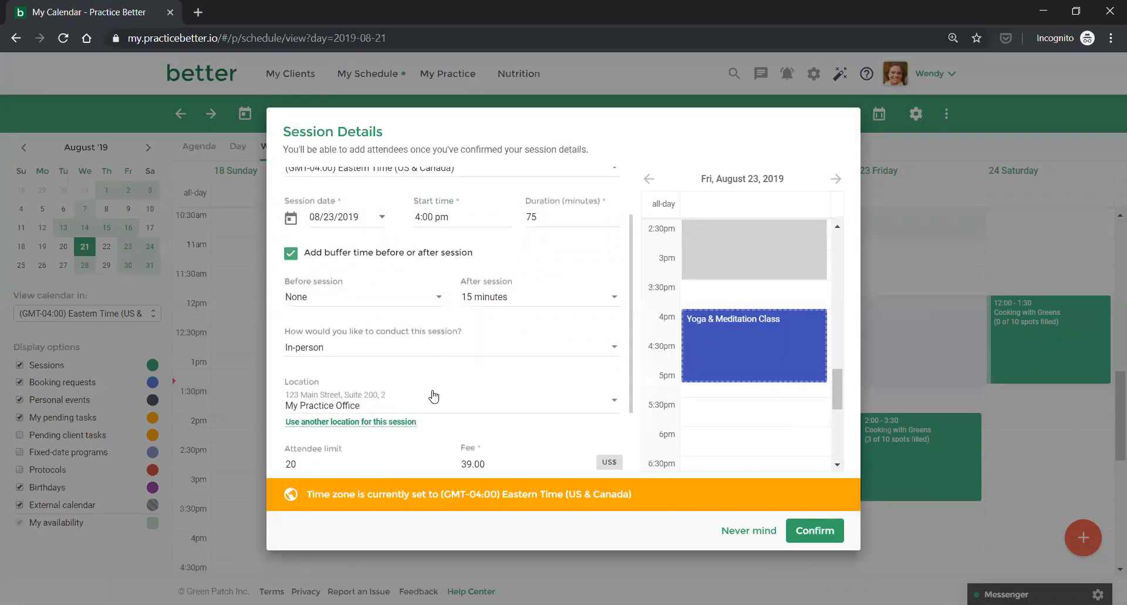
Add the client note 'Mats will be provided' and confirm the session.
{"action": "scroll", "coordinate": [441, 355], "scroll_direction": "down", "scroll_amount": 1}
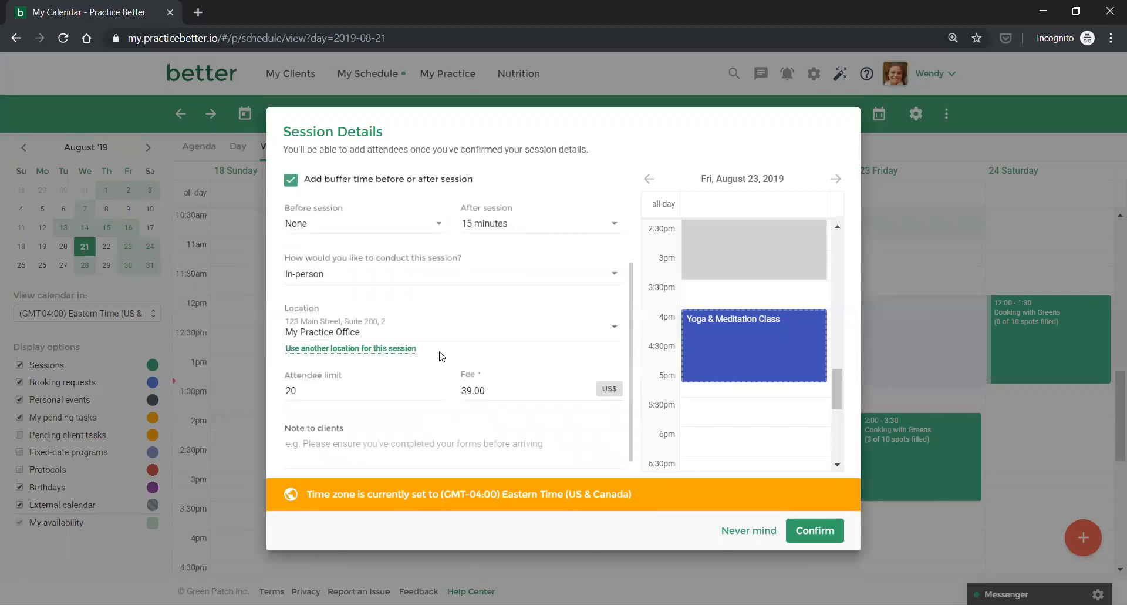
{"action": "left_click", "coordinate": [374, 429]}
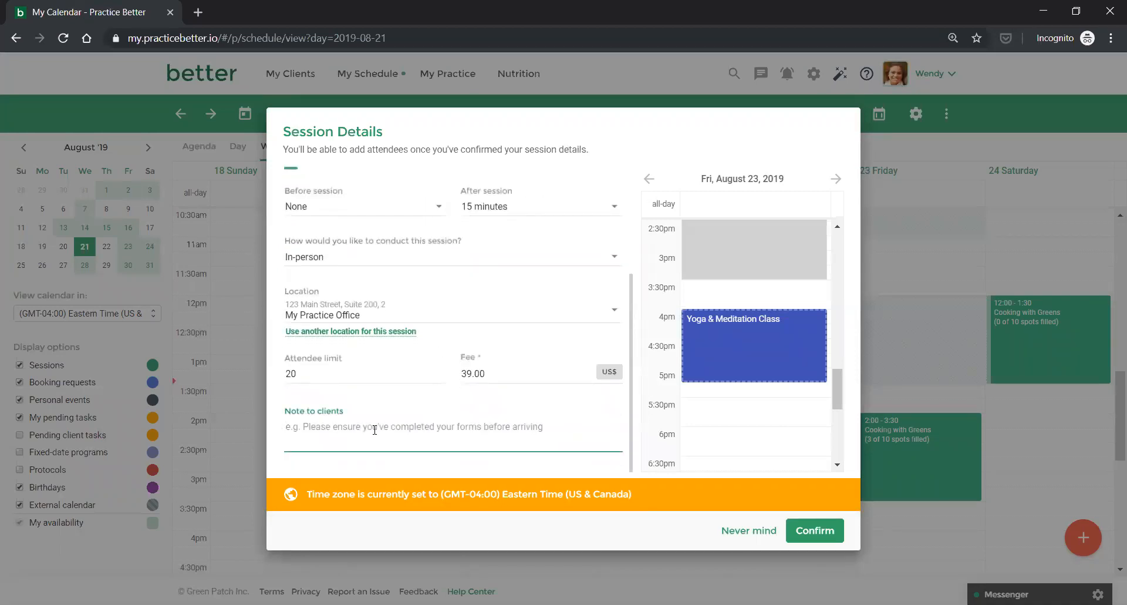
{"action": "type", "text": "Mats wil"}
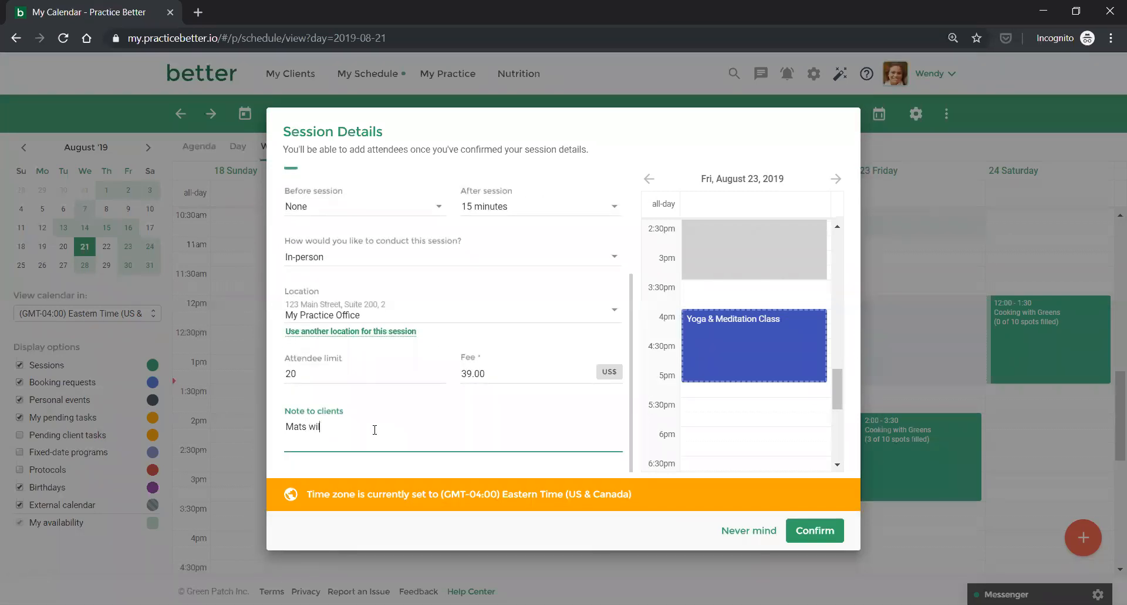
{"action": "type", "text": "l be provided"}
{"action": "scroll", "coordinate": [423, 414], "scroll_direction": "up", "scroll_amount": 3}
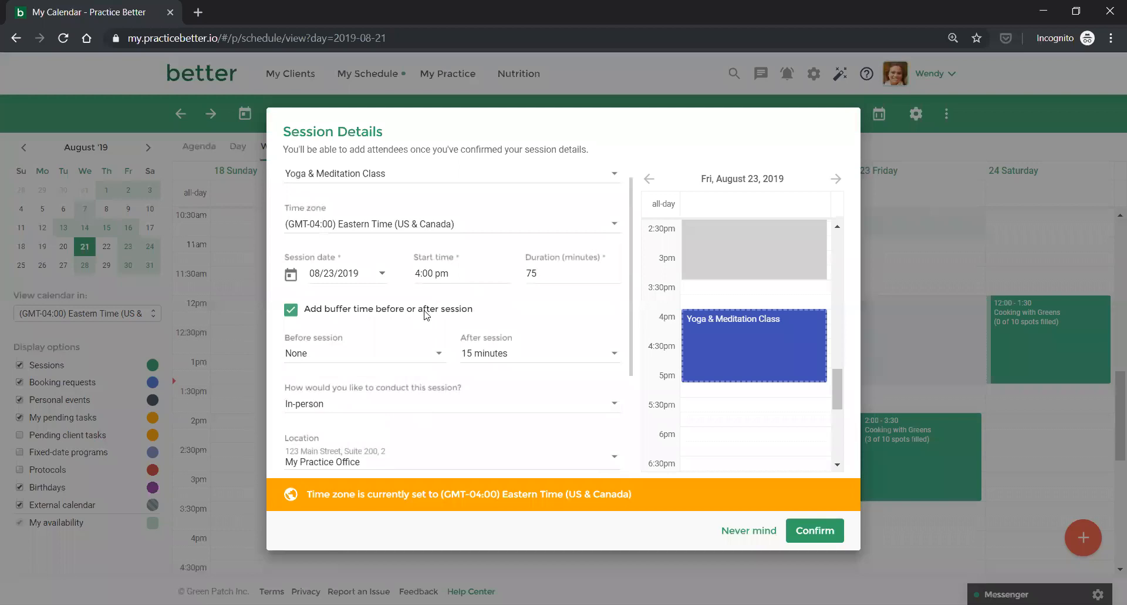
{"action": "left_click", "coordinate": [804, 531]}
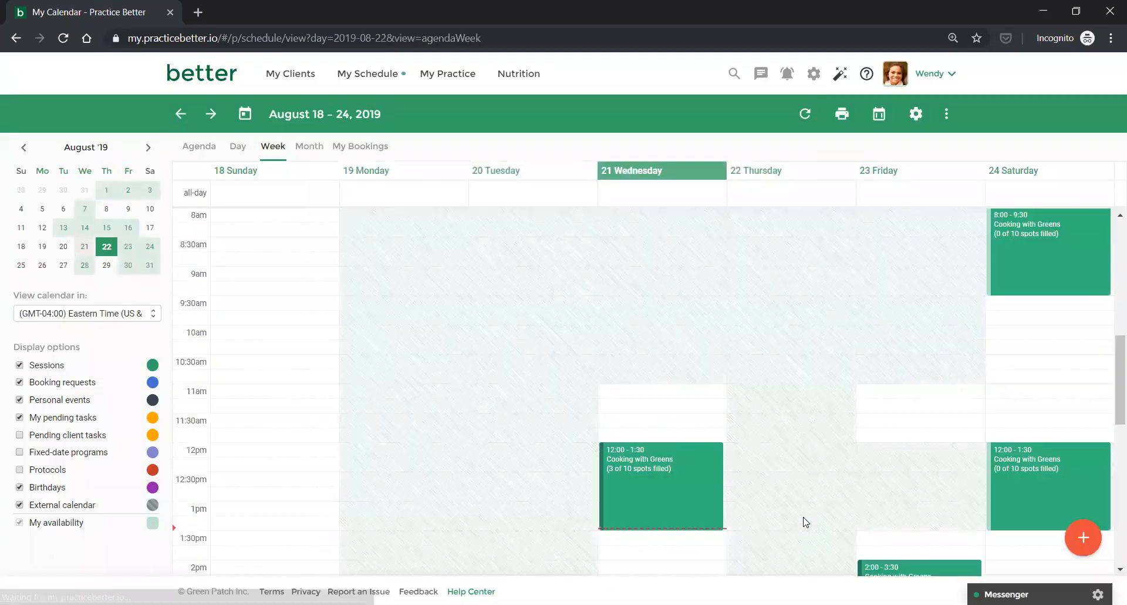
{"action": "scroll", "coordinate": [795, 440], "scroll_direction": "down", "scroll_amount": 3}
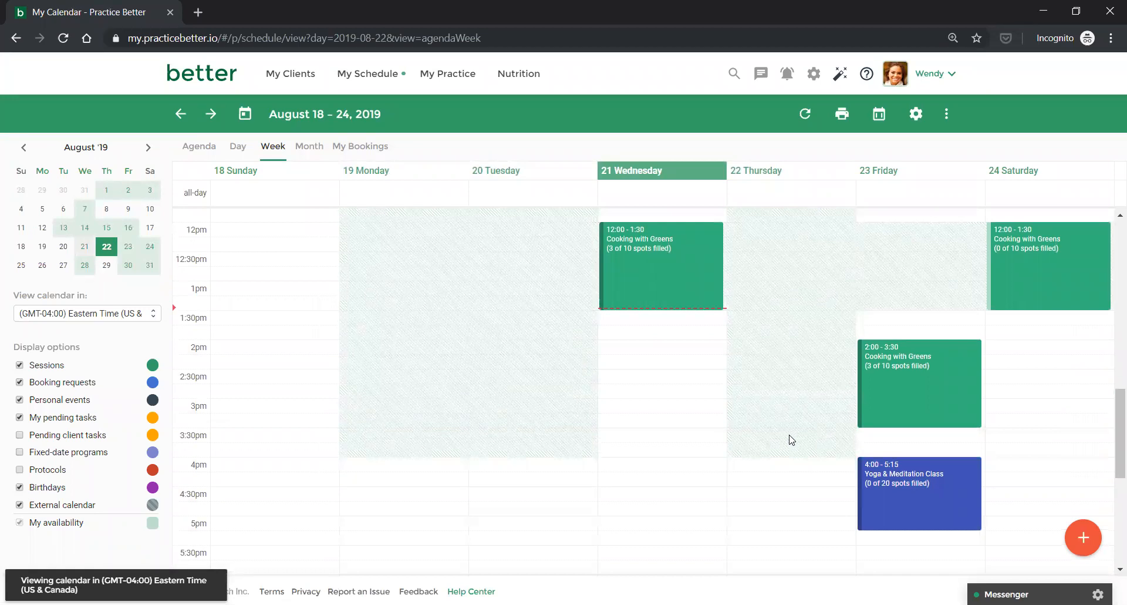
{"action": "scroll", "coordinate": [791, 440], "scroll_direction": "down", "scroll_amount": 2}
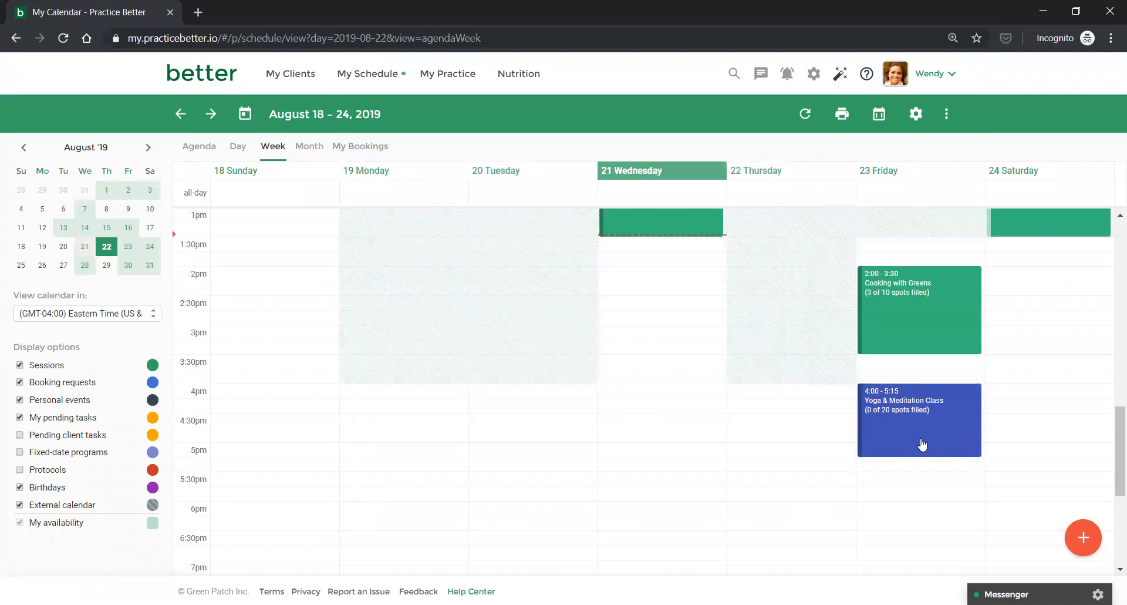
Open the full details page of the Friday 4:00 pm Yoga & Meditation Class.
{"action": "left_click", "coordinate": [911, 413]}
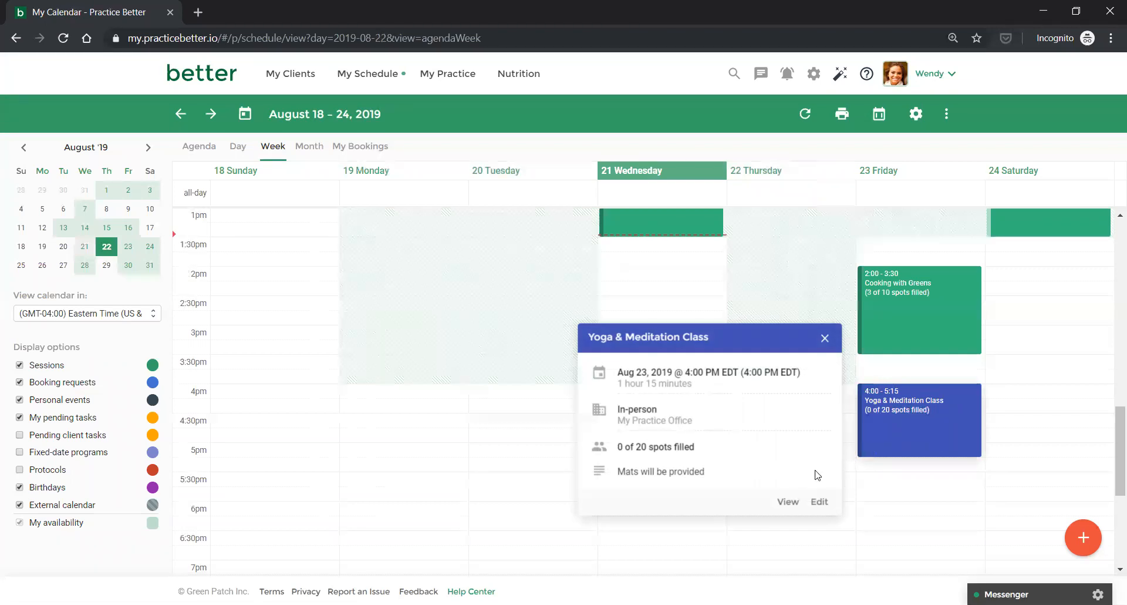
{"action": "left_click", "coordinate": [788, 502]}
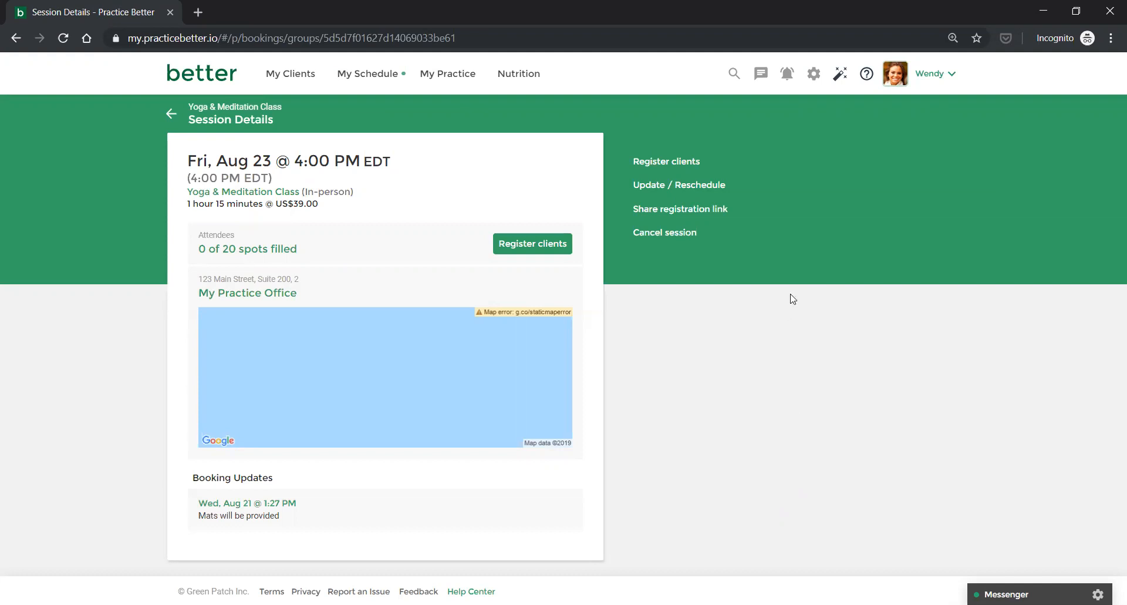
Register three clients for the Friday Yoga & Meditation Class as confirmed attendees, filling 3 of 20 spots.
{"action": "left_click", "coordinate": [681, 164]}
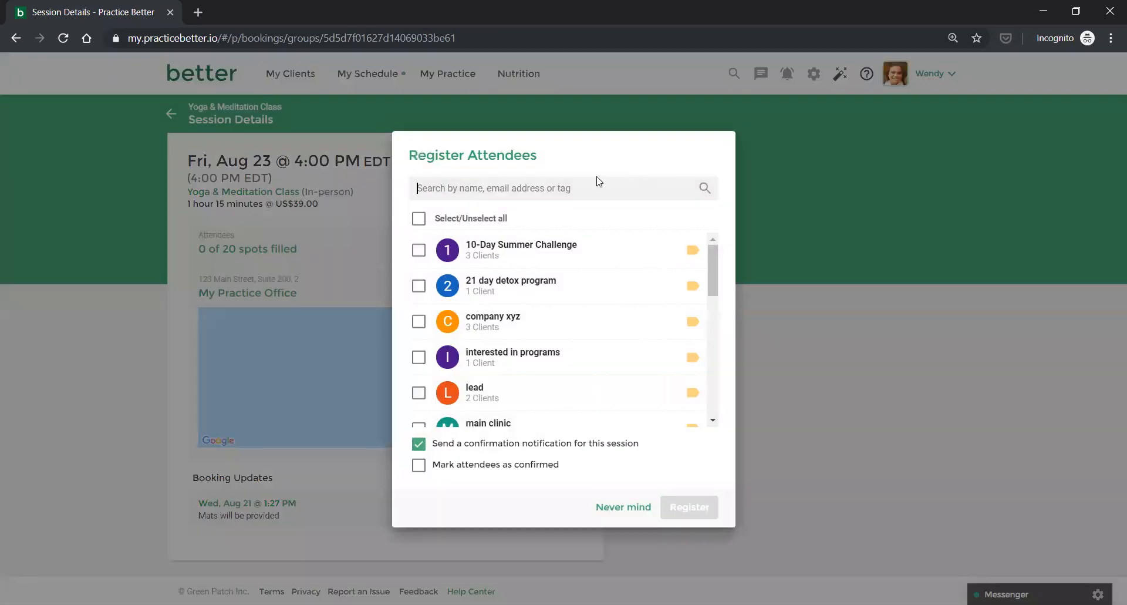
{"action": "scroll", "coordinate": [494, 323], "scroll_direction": "down", "scroll_amount": 3}
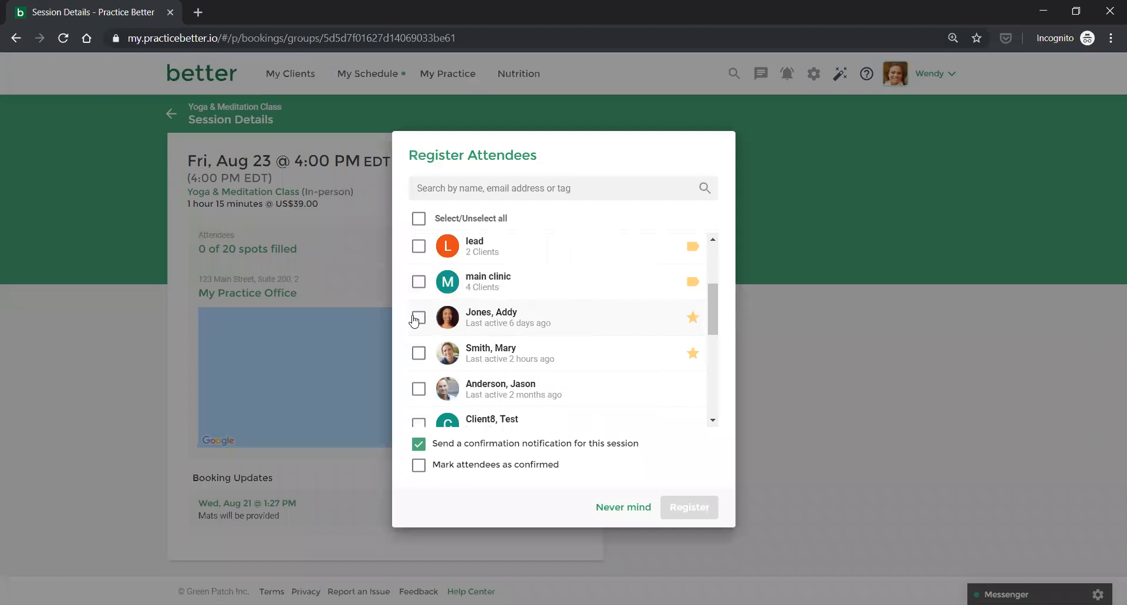
{"action": "left_click", "coordinate": [419, 317]}
{"action": "left_click", "coordinate": [417, 351]}
{"action": "left_click", "coordinate": [419, 390]}
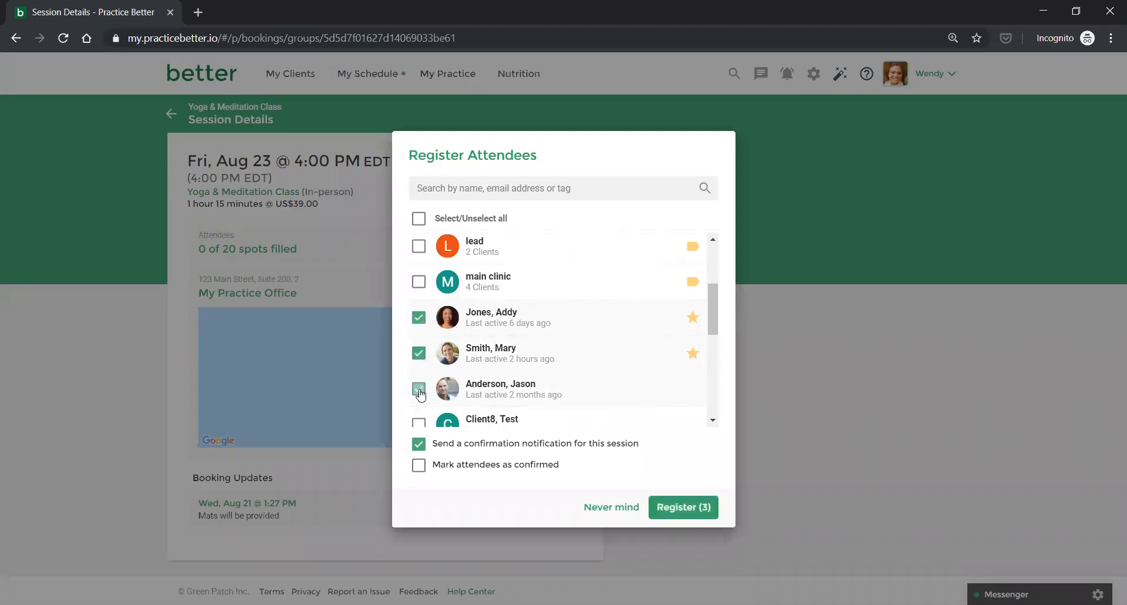
{"action": "left_click", "coordinate": [421, 467]}
{"action": "left_click", "coordinate": [673, 511]}
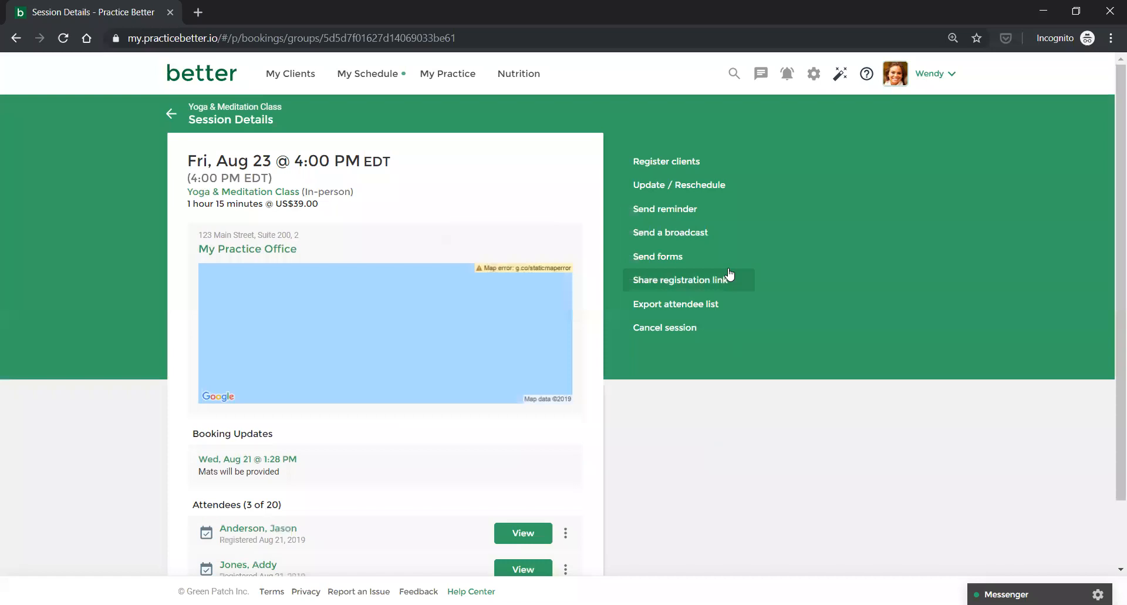
{"action": "left_click", "coordinate": [669, 285]}
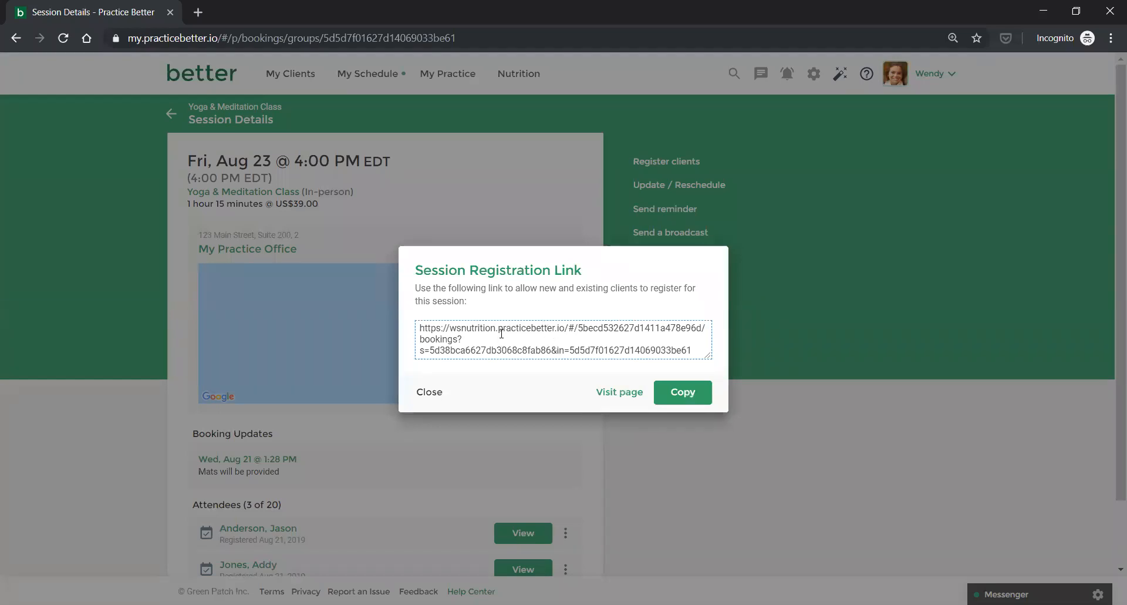
{"action": "left_click", "coordinate": [437, 395]}
{"action": "scroll", "coordinate": [997, 482], "scroll_direction": "down", "scroll_amount": 1}
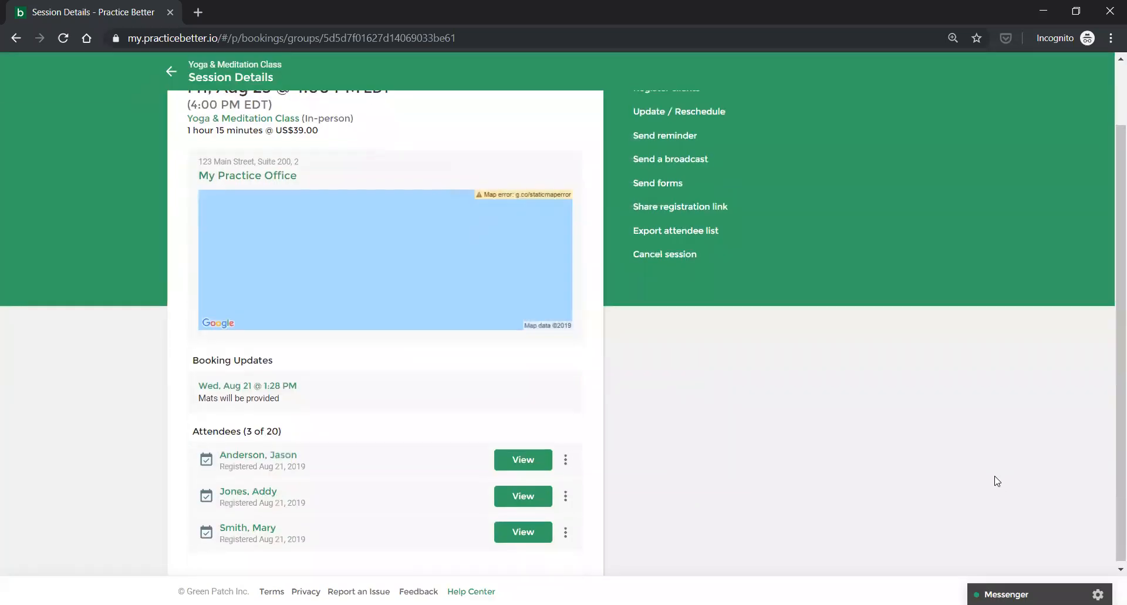
{"action": "scroll", "coordinate": [996, 478], "scroll_direction": "up", "scroll_amount": 1}
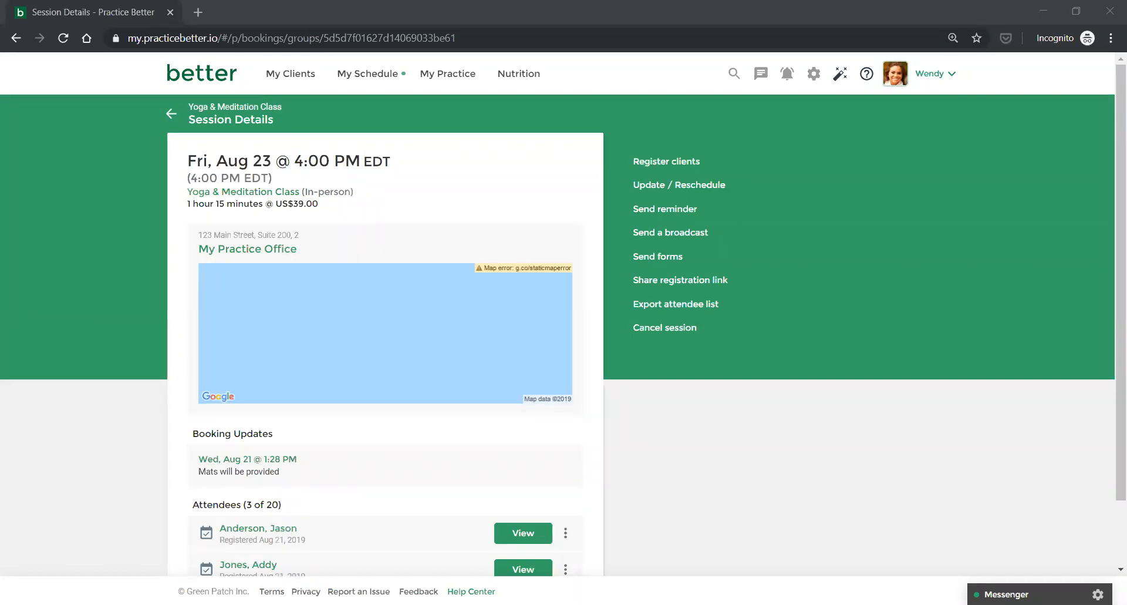
Go back to the week calendar and show the summary of Friday's 2:00 Cooking with Greens session.
{"action": "left_click", "coordinate": [172, 115]}
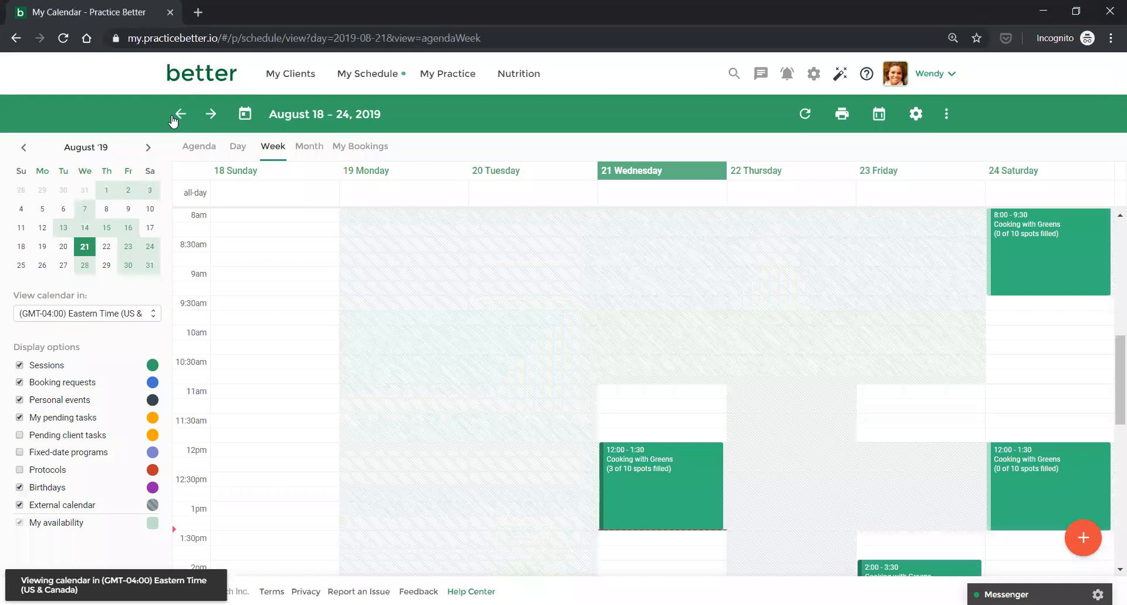
{"action": "scroll", "coordinate": [711, 421], "scroll_direction": "down", "scroll_amount": 1}
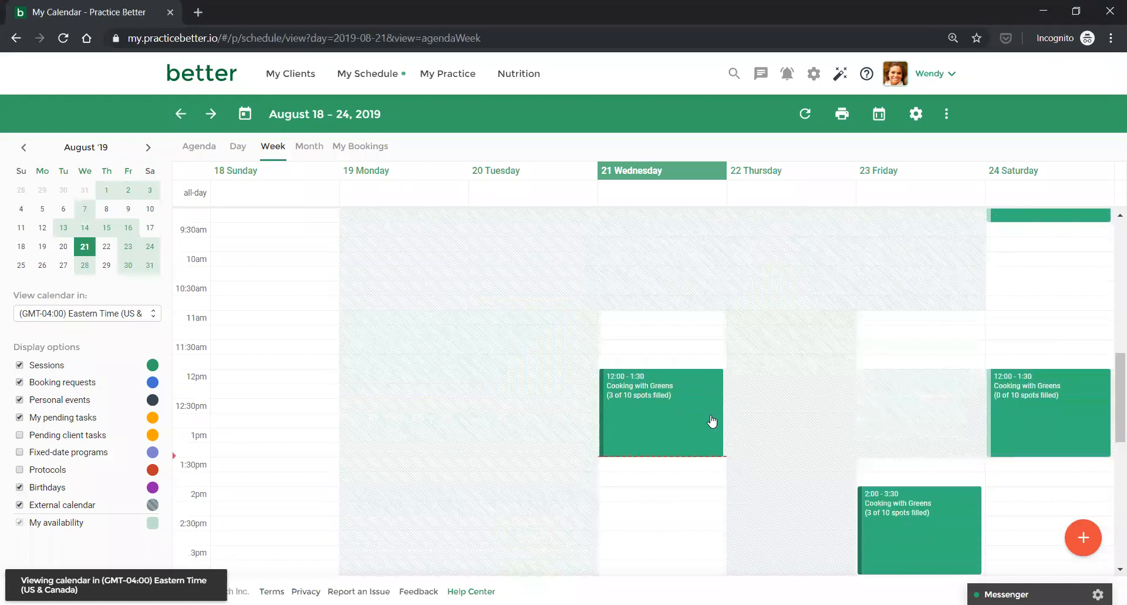
{"action": "scroll", "coordinate": [711, 421], "scroll_direction": "down", "scroll_amount": 2}
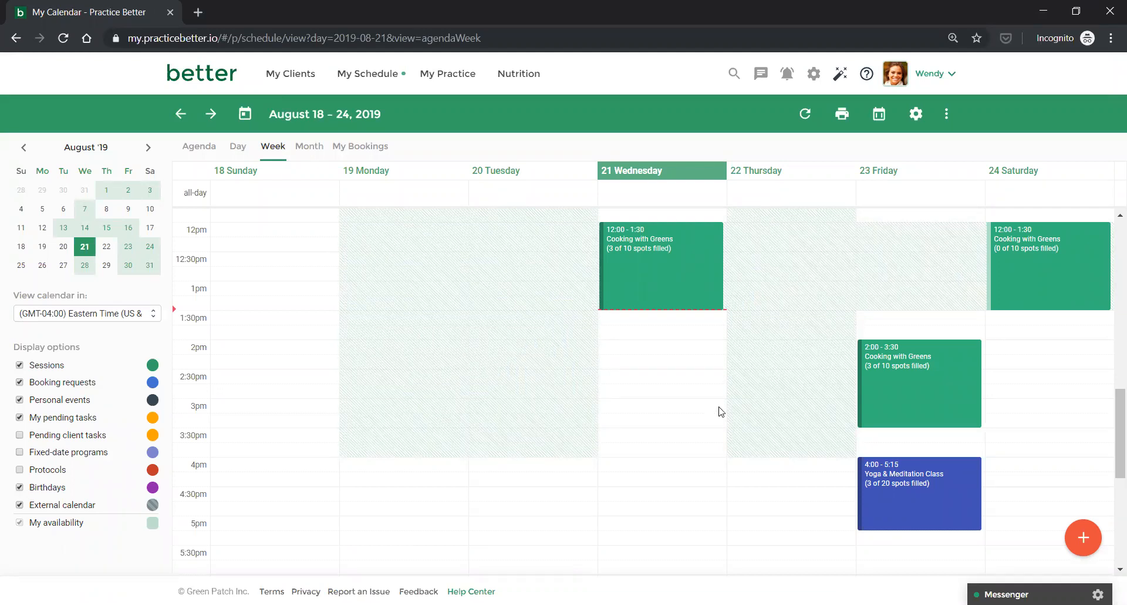
{"action": "scroll", "coordinate": [718, 410], "scroll_direction": "up", "scroll_amount": 1}
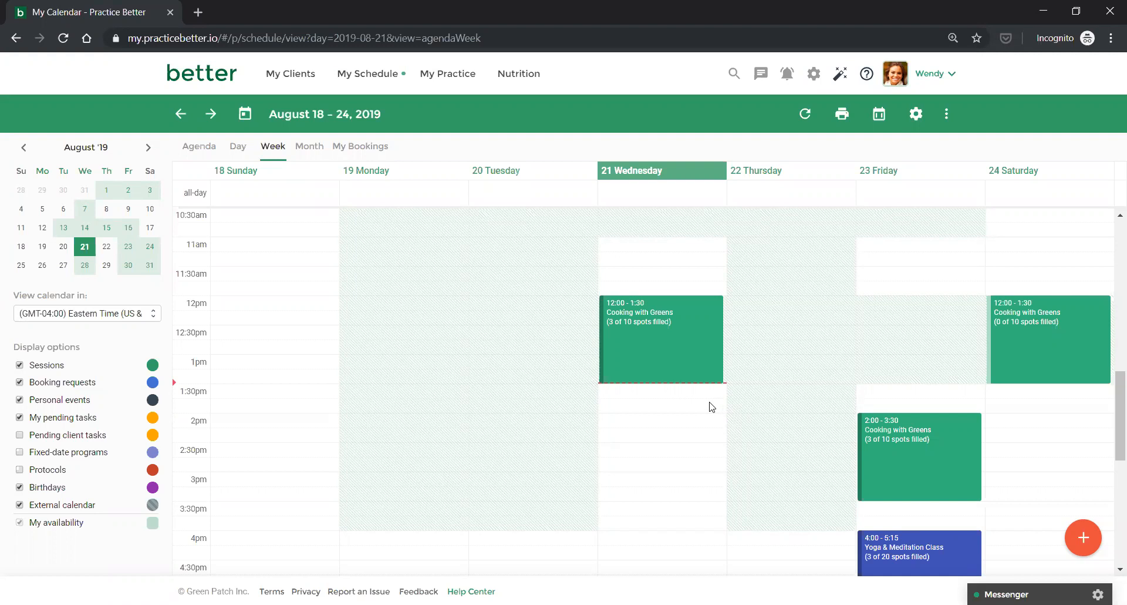
{"action": "left_click", "coordinate": [888, 435]}
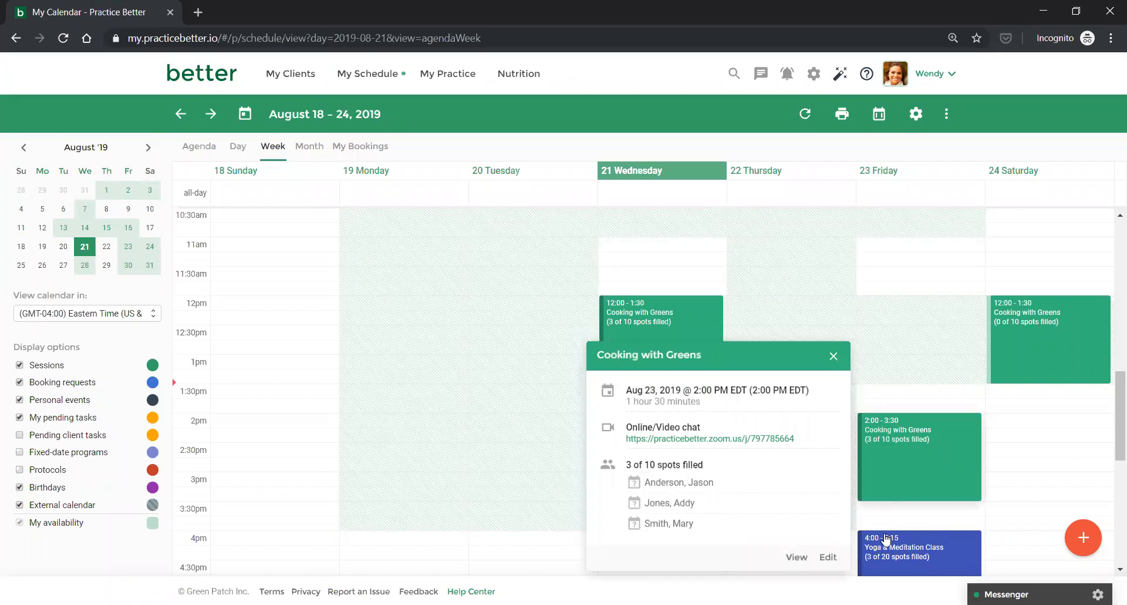
View the Friday Cooking with Greens Zoom session details and Copy Zoom Invite options, then return to the August 18–24 calendar.
{"action": "left_click", "coordinate": [796, 558]}
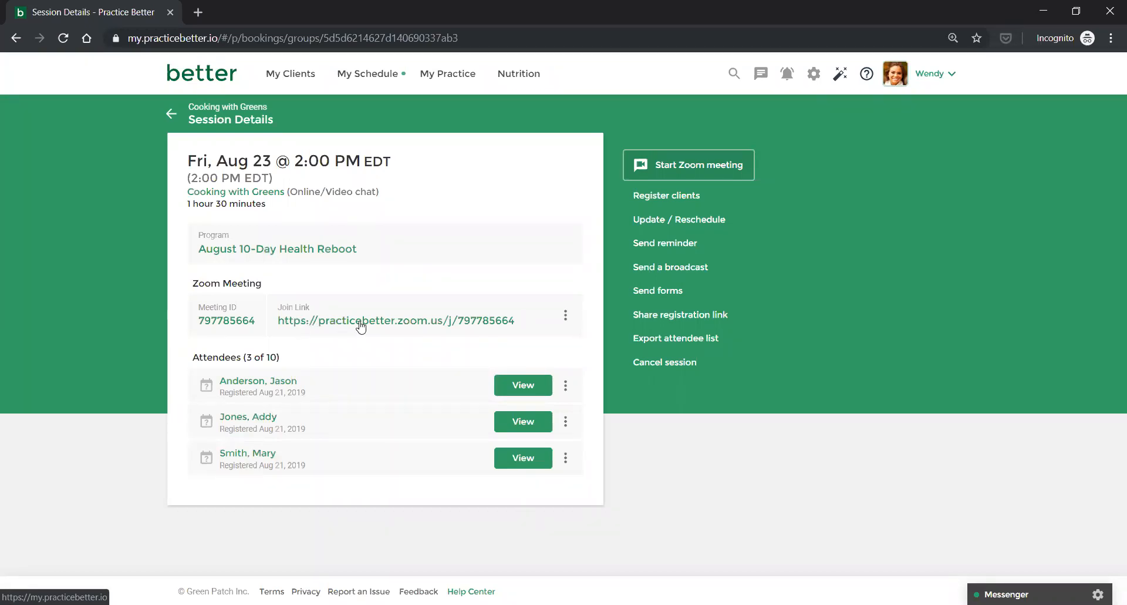
{"action": "left_click", "coordinate": [567, 318]}
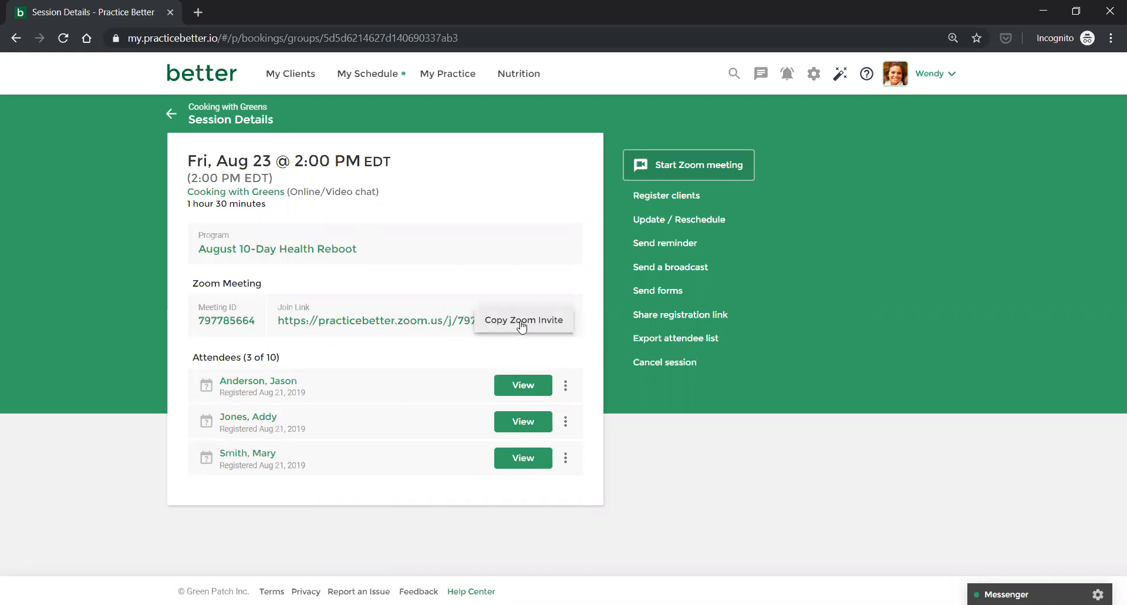
{"action": "left_click", "coordinate": [316, 280]}
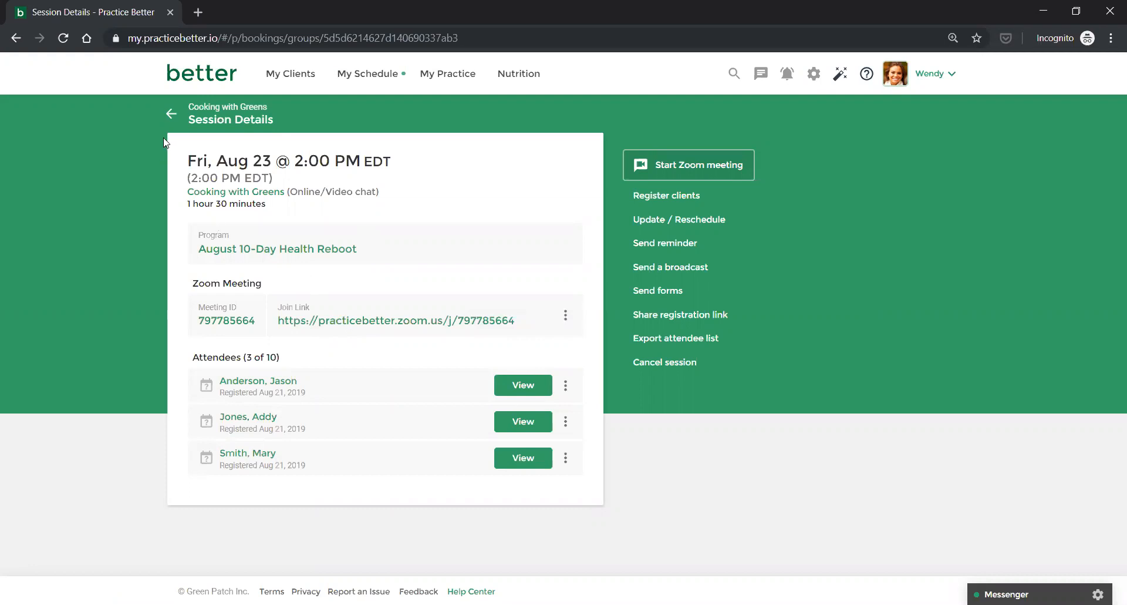
{"action": "left_click", "coordinate": [170, 113]}
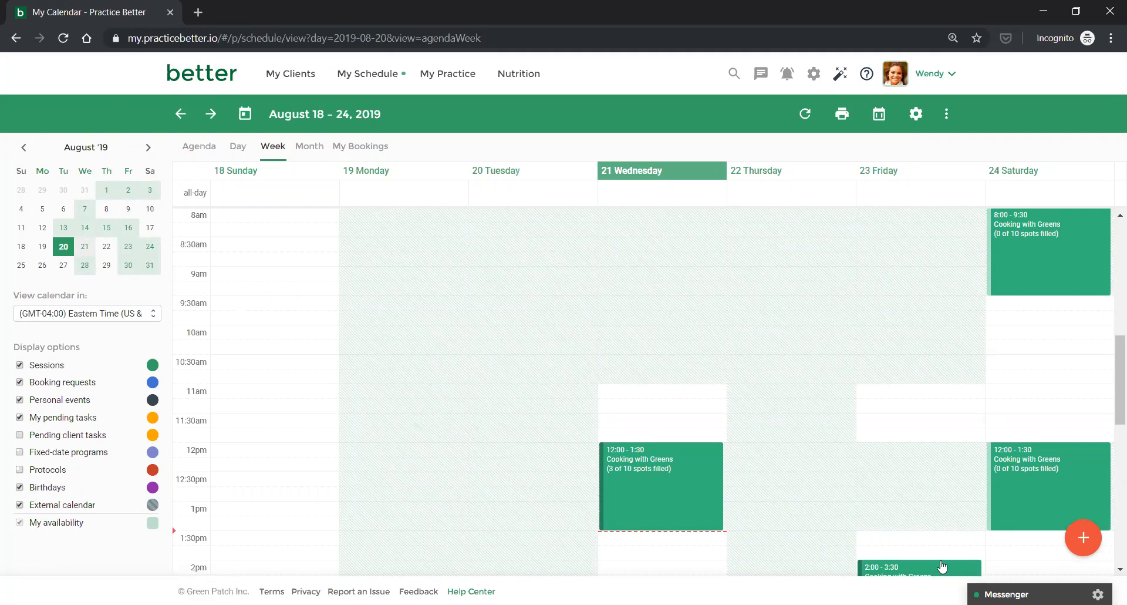
Cancel the first attendee of Friday's 2:00 Cooking with Greens session, leaving 2 of 10 spots filled.
{"action": "scroll", "coordinate": [877, 505], "scroll_direction": "down", "scroll_amount": 3}
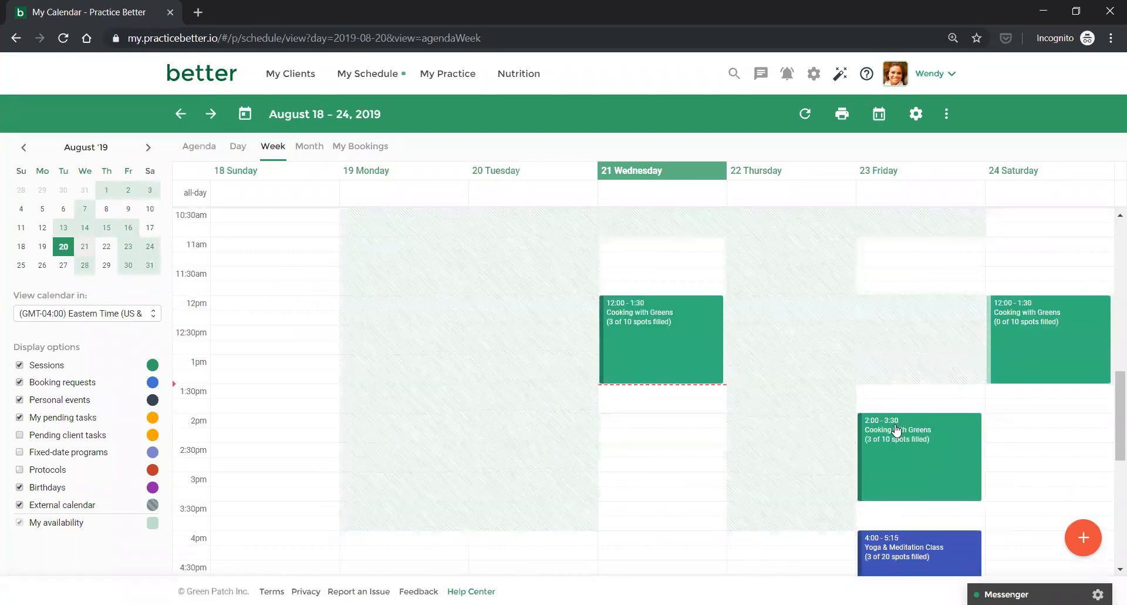
{"action": "left_click", "coordinate": [897, 430]}
{"action": "left_click", "coordinate": [797, 562]}
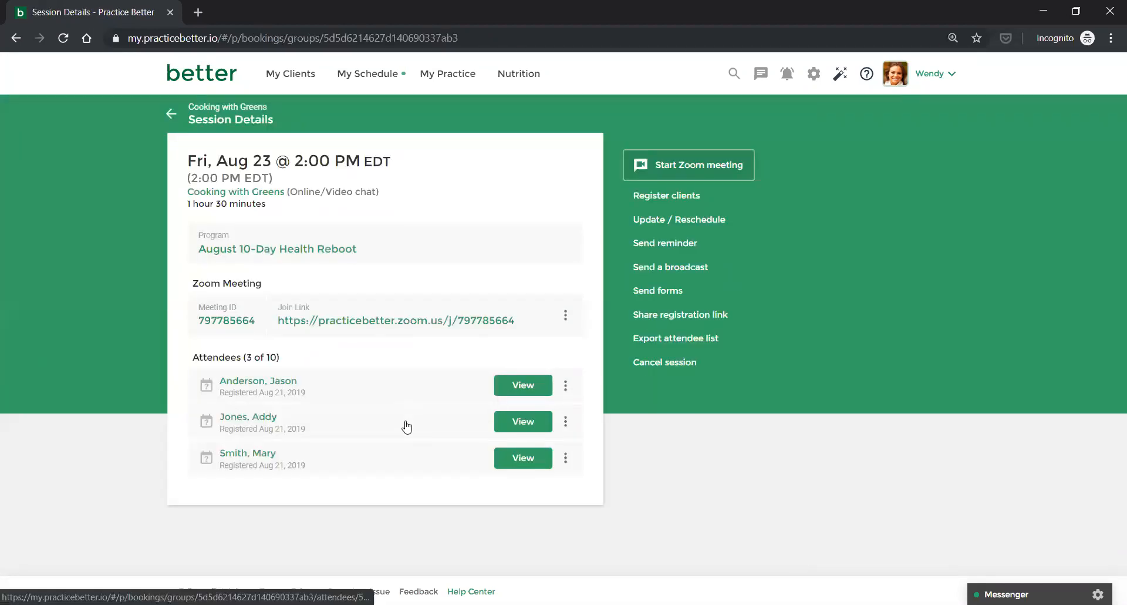
{"action": "left_click", "coordinate": [565, 385]}
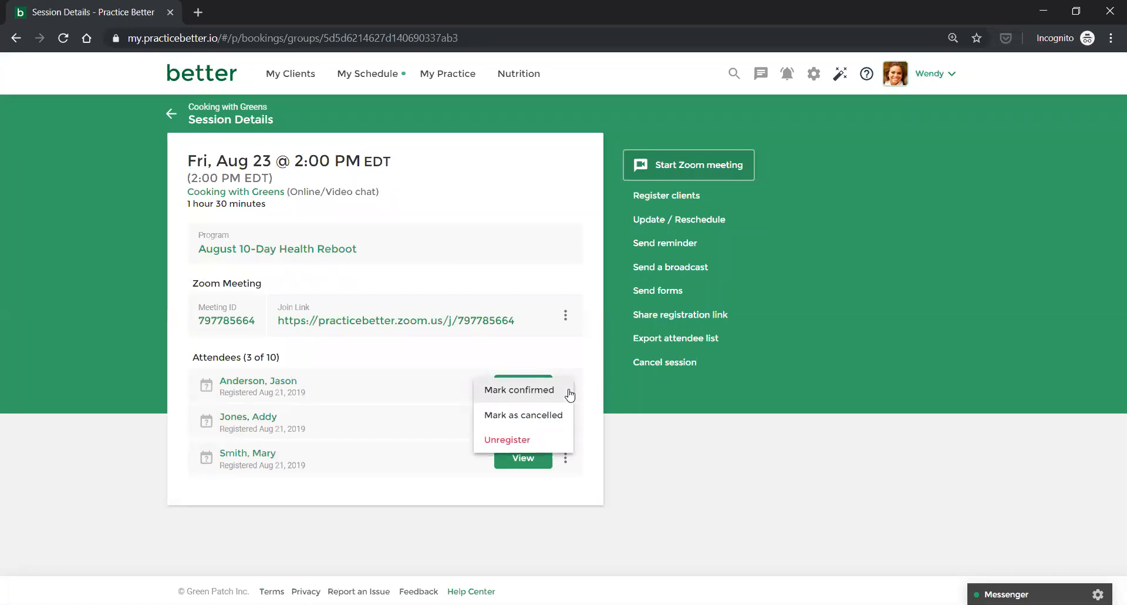
{"action": "left_click", "coordinate": [563, 415]}
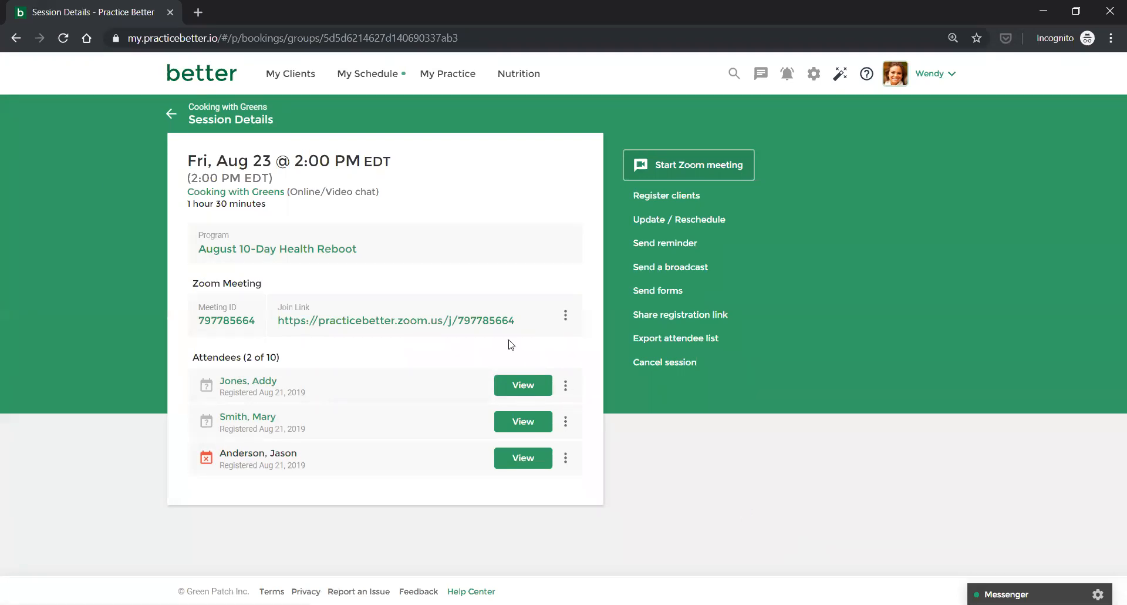
{"action": "left_click", "coordinate": [170, 115]}
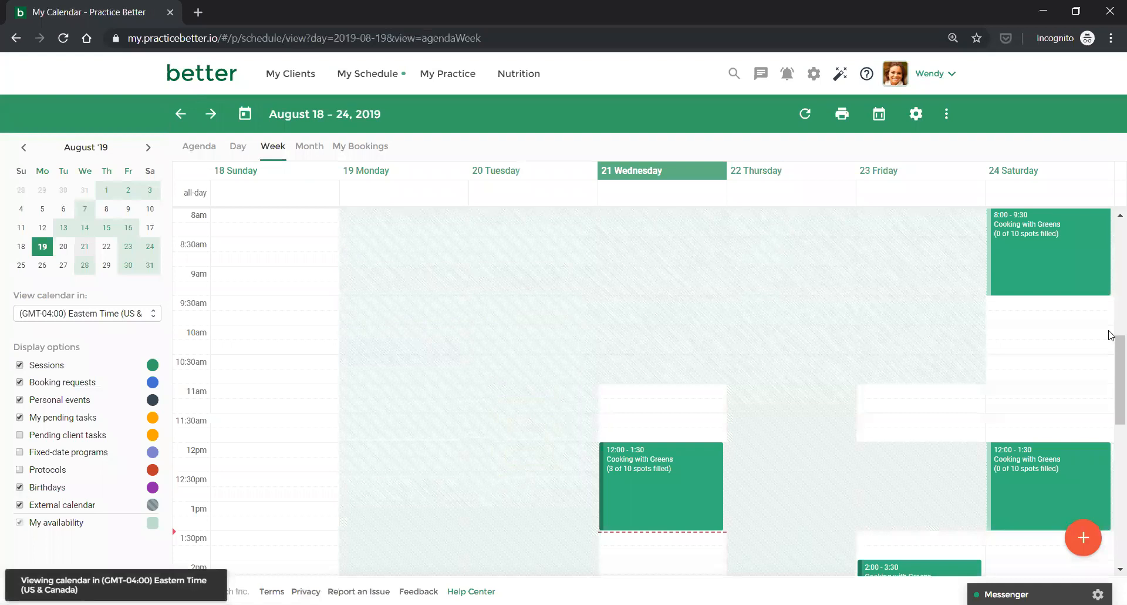
Open the Session Details of Saturday 08/24 8:00 am, 90-minute in-person Cooking with Greens placeholder.
{"action": "left_click", "coordinate": [1018, 221]}
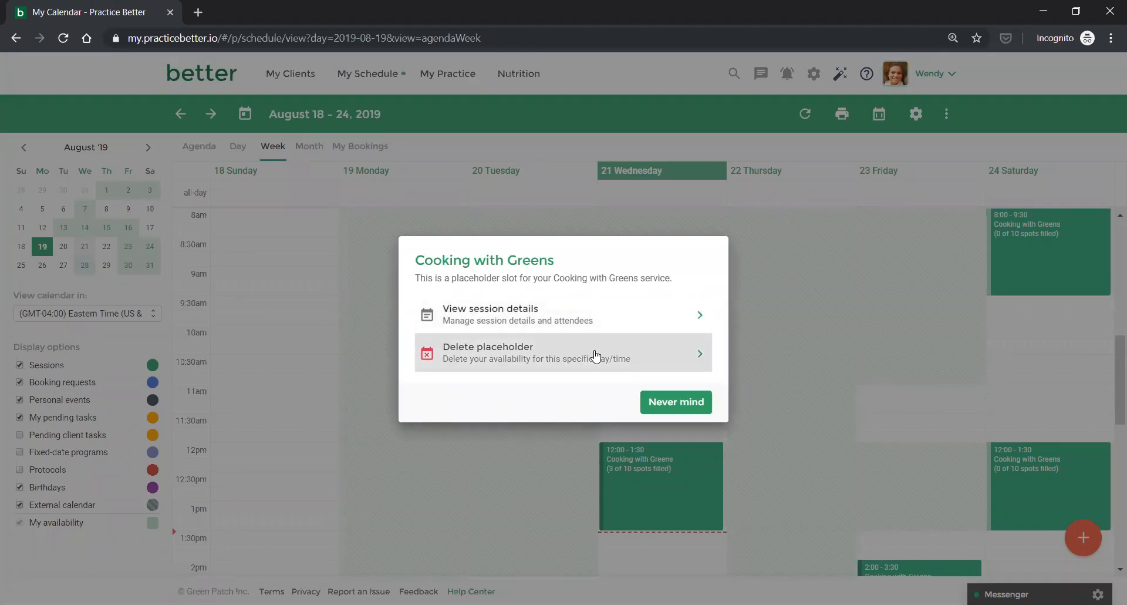
{"action": "left_click", "coordinate": [650, 406]}
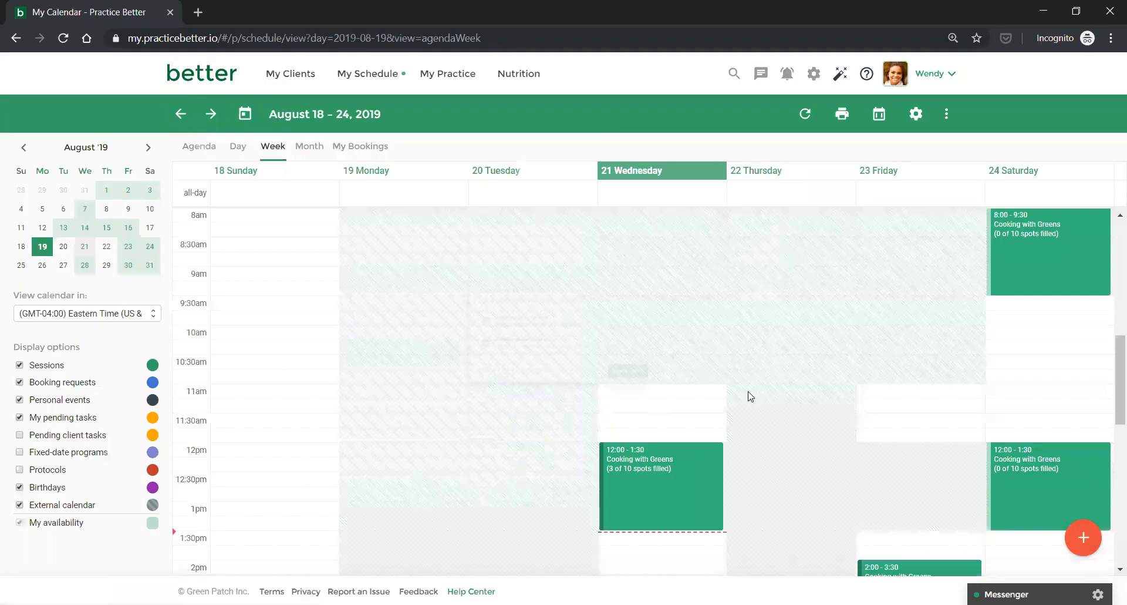
{"action": "left_click", "coordinate": [1019, 264]}
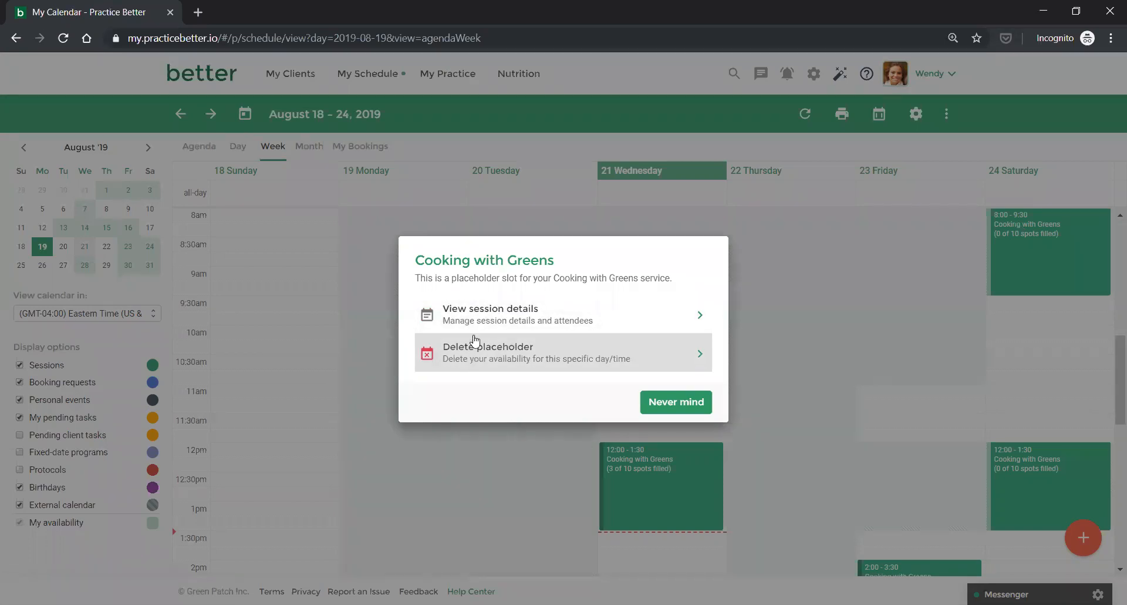
{"action": "left_click", "coordinate": [469, 315]}
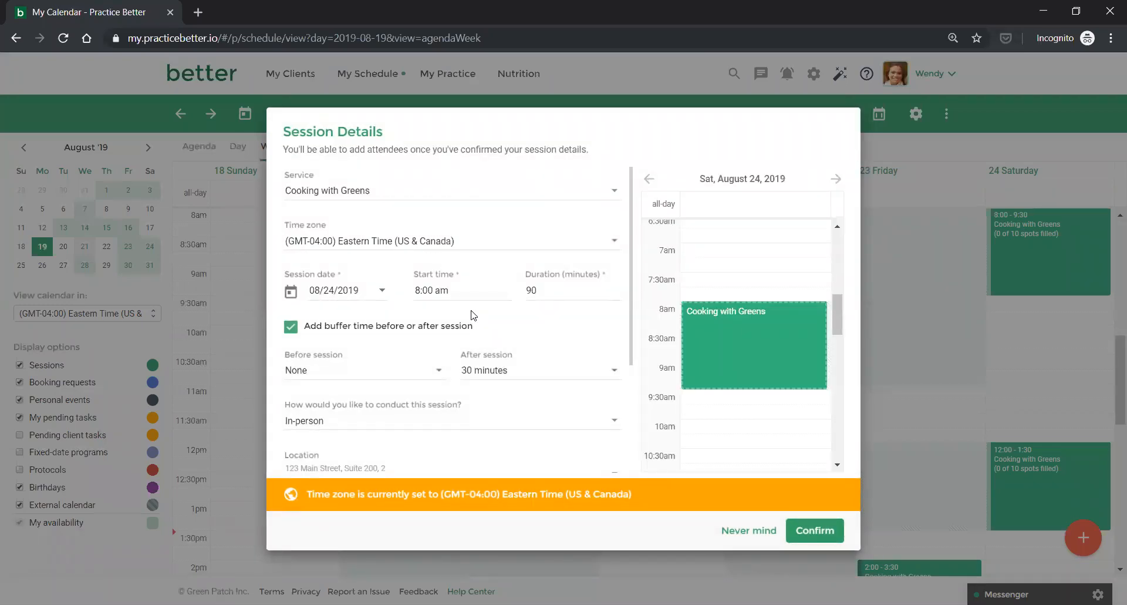
Confirm the Saturday 08/24 8:00 AM, 90-minute Cooking with Greens session at US$79.00 and return to the calendar.
{"action": "scroll", "coordinate": [471, 316], "scroll_direction": "down", "scroll_amount": 1}
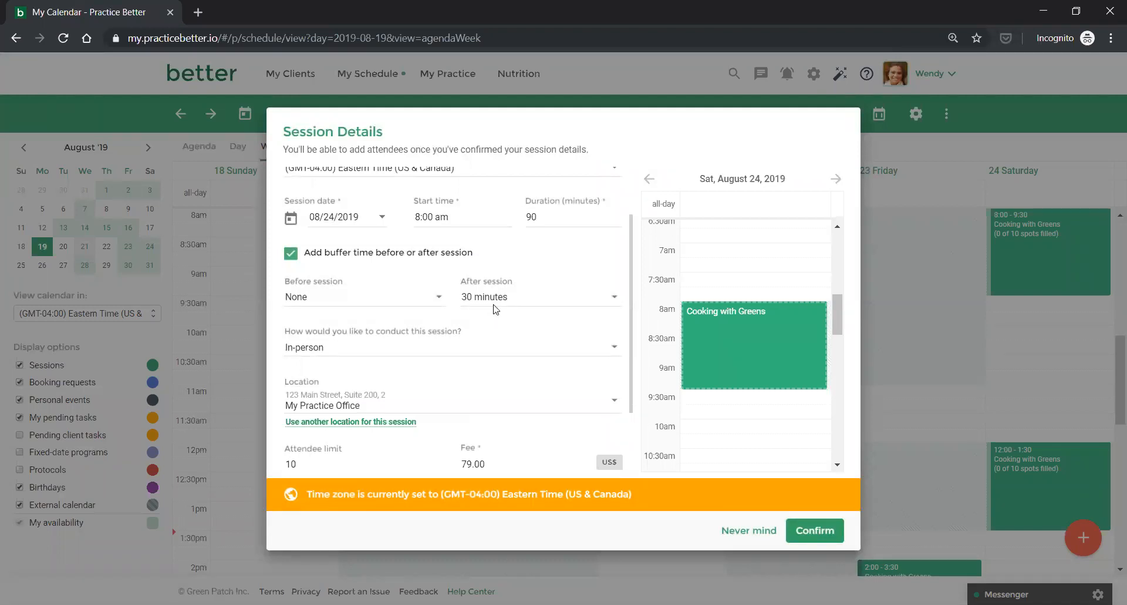
{"action": "scroll", "coordinate": [413, 350], "scroll_direction": "down", "scroll_amount": 1}
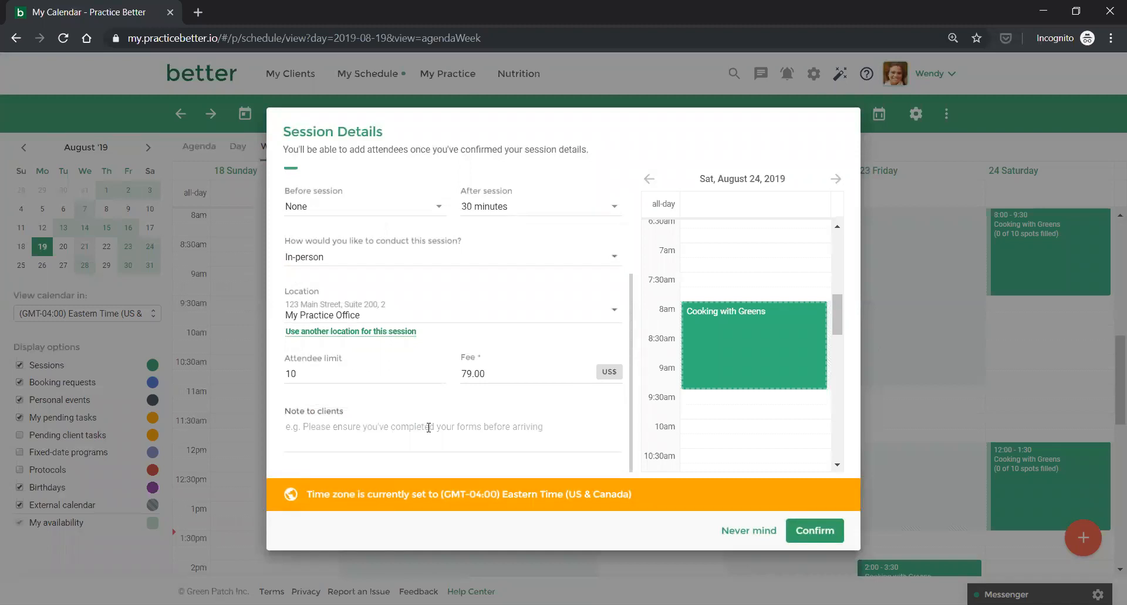
{"action": "scroll", "coordinate": [529, 437], "scroll_direction": "up", "scroll_amount": 1}
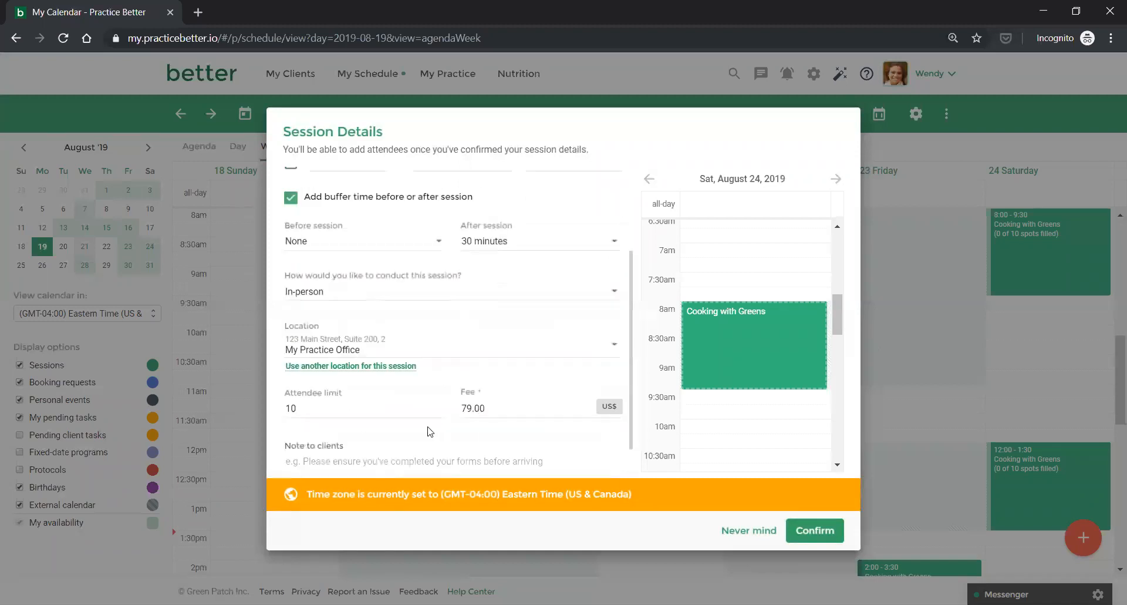
{"action": "left_click", "coordinate": [811, 532]}
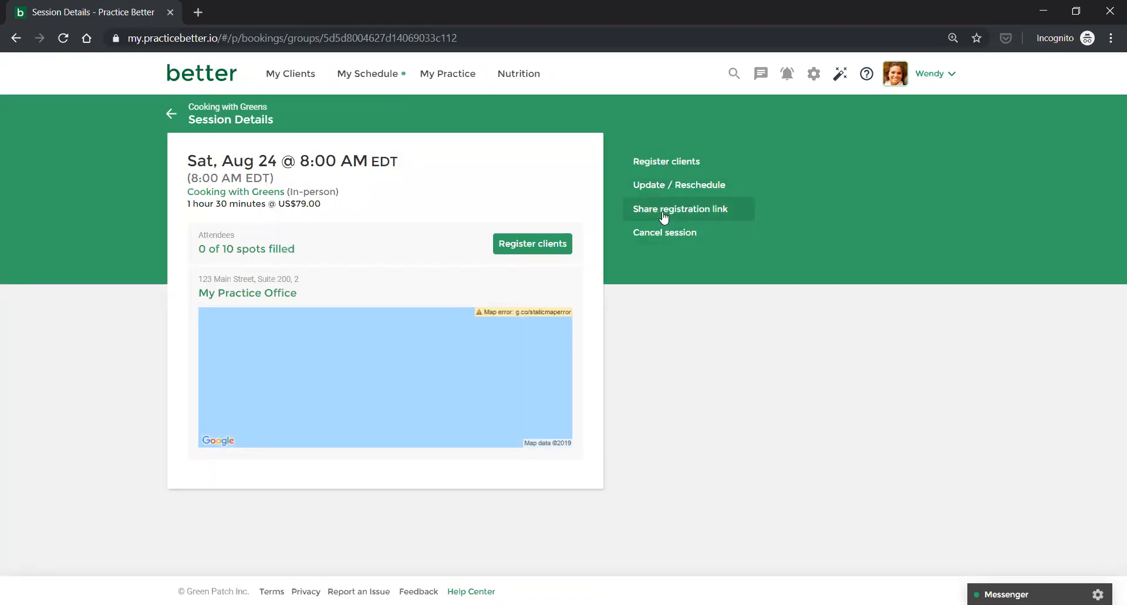
{"action": "left_click", "coordinate": [172, 114]}
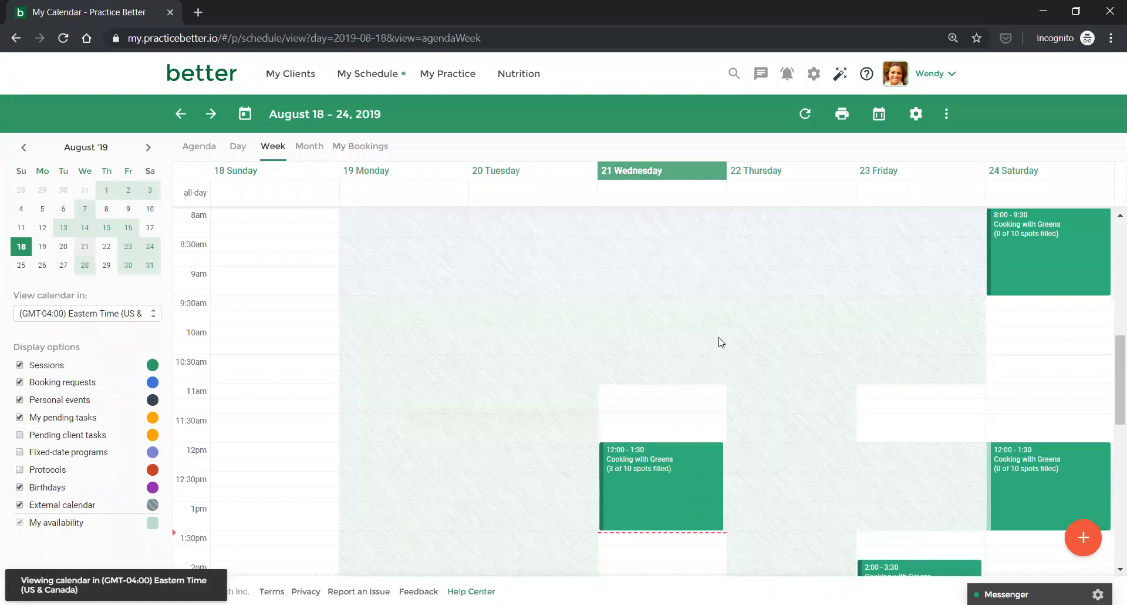
{"action": "scroll", "coordinate": [721, 340], "scroll_direction": "down", "scroll_amount": 1}
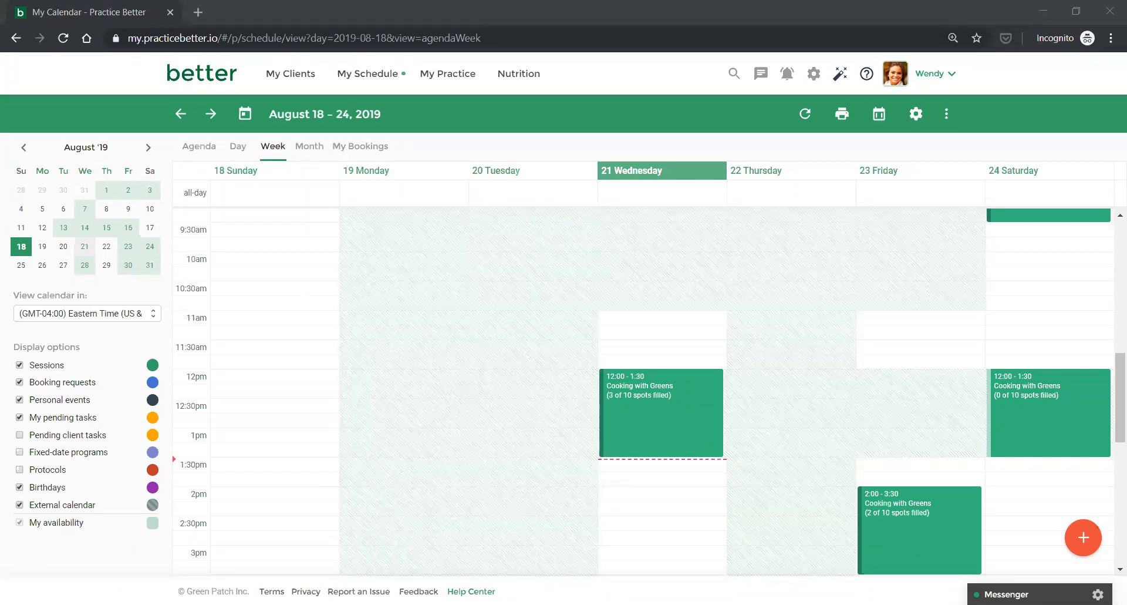
{"action": "scroll", "coordinate": [778, 337], "scroll_direction": "down", "scroll_amount": 3}
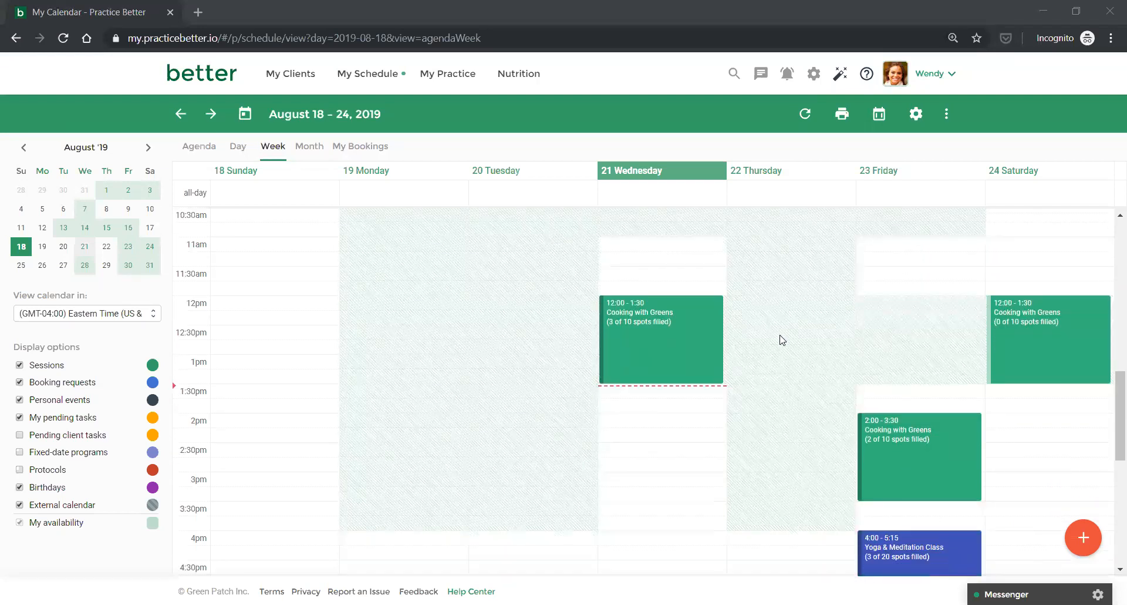
{"action": "scroll", "coordinate": [777, 336], "scroll_direction": "down", "scroll_amount": 1}
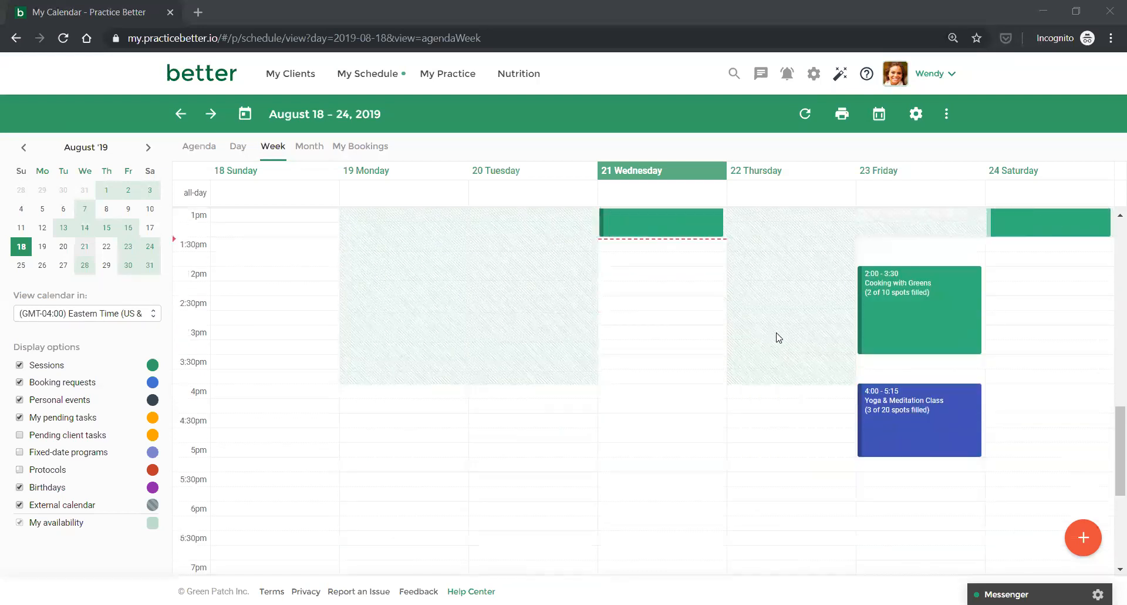
{"action": "scroll", "coordinate": [777, 336], "scroll_direction": "up", "scroll_amount": 1}
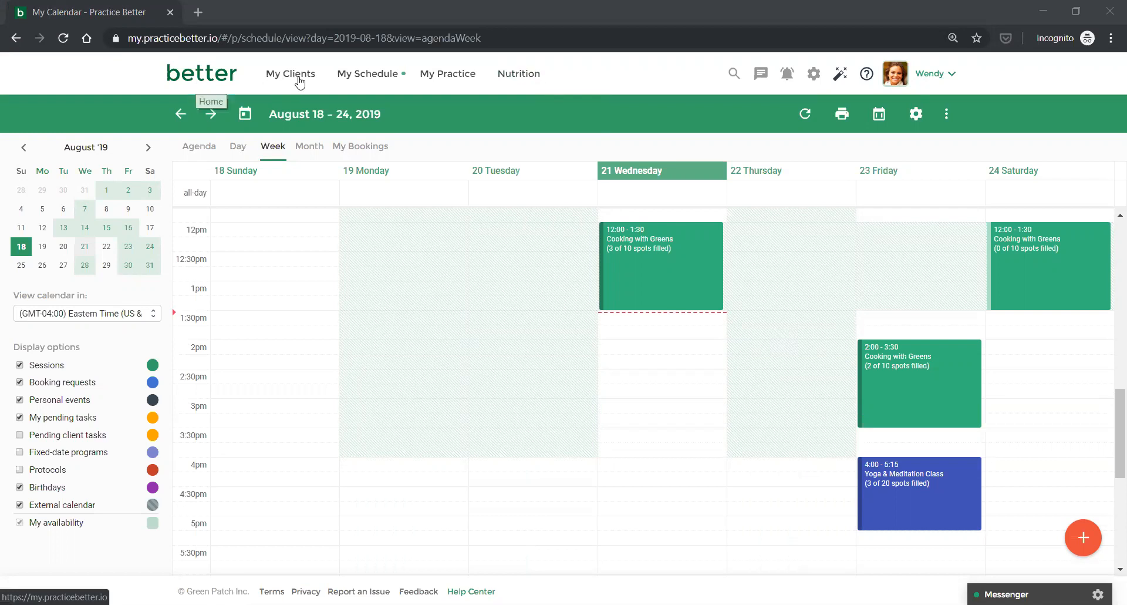
From My Bookings, open the Aug 23 2:00 PM Cooking with Greens session and start a broadcast to its attendees.
{"action": "mouse_move", "coordinate": [365, 96]}
{"action": "left_click", "coordinate": [373, 157]}
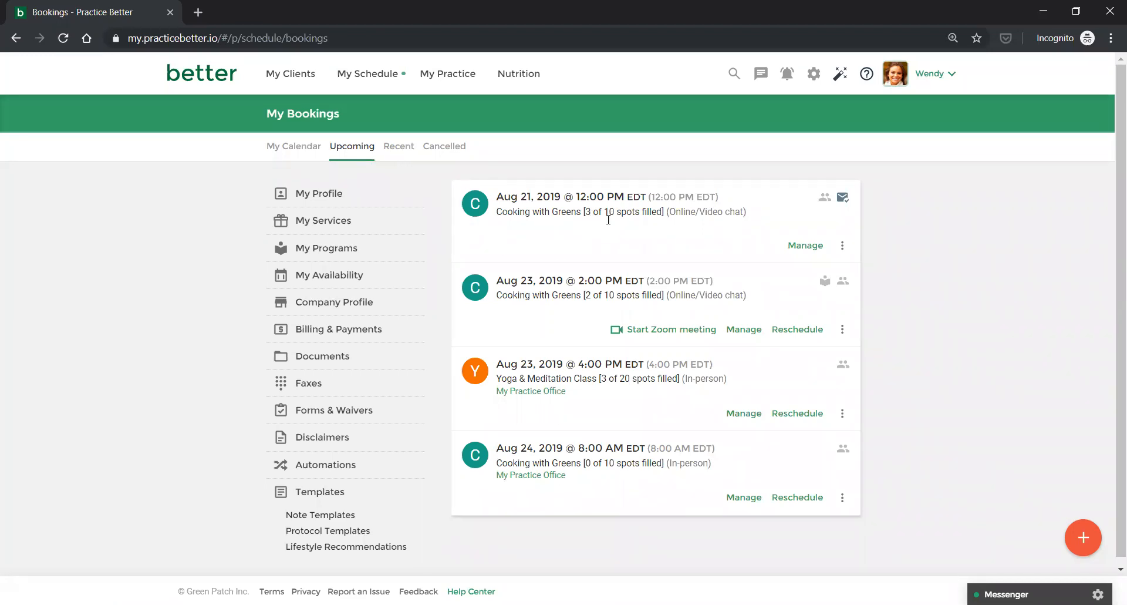
{"action": "left_click", "coordinate": [744, 329]}
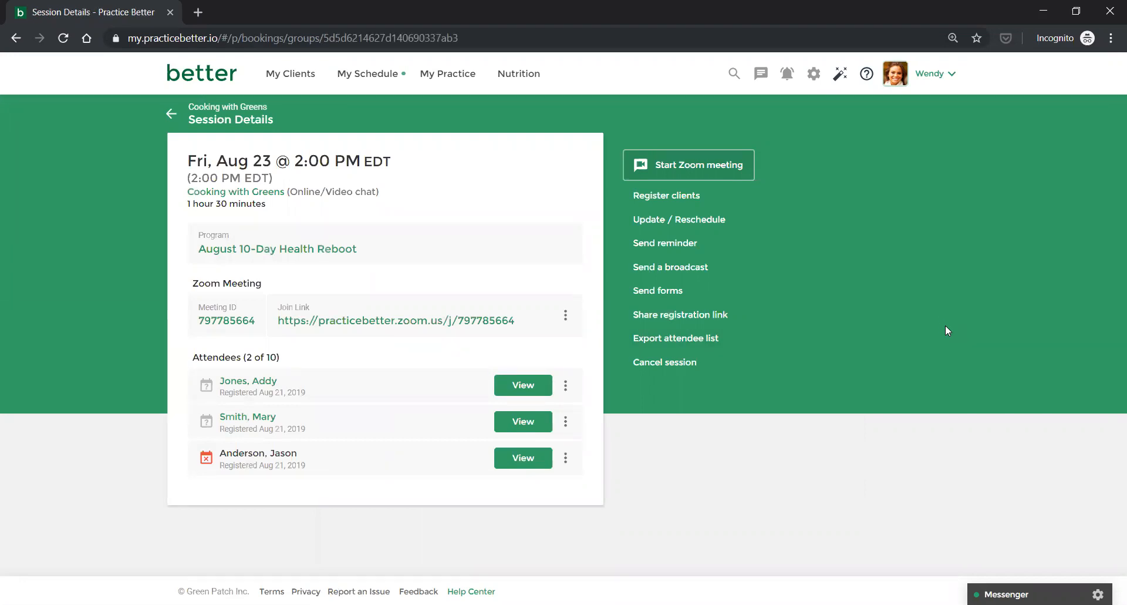
{"action": "left_click", "coordinate": [170, 114]}
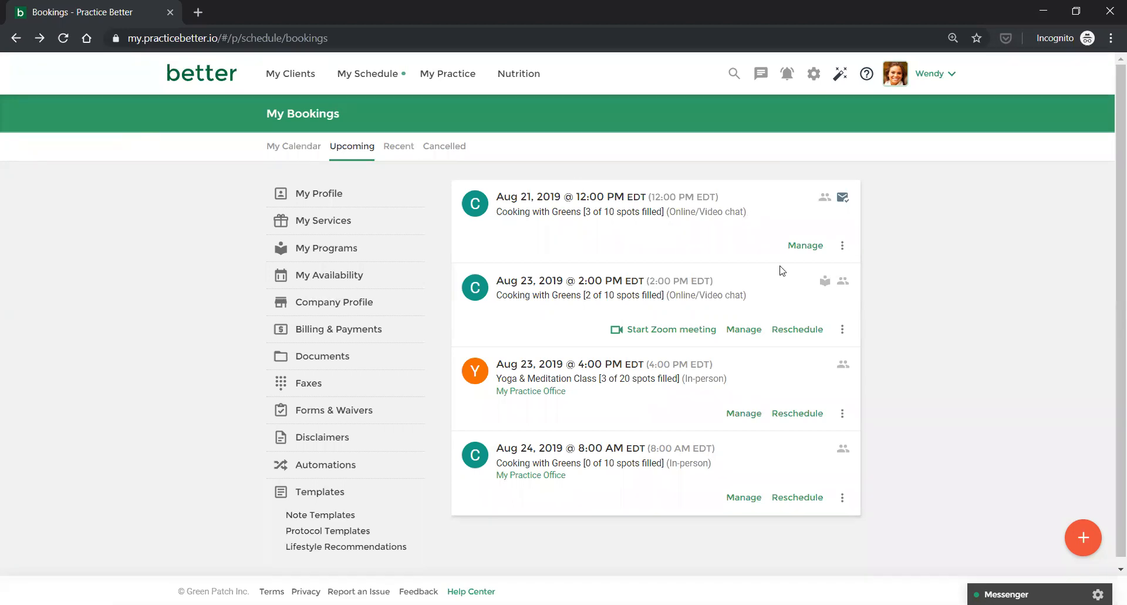
{"action": "left_click", "coordinate": [743, 329]}
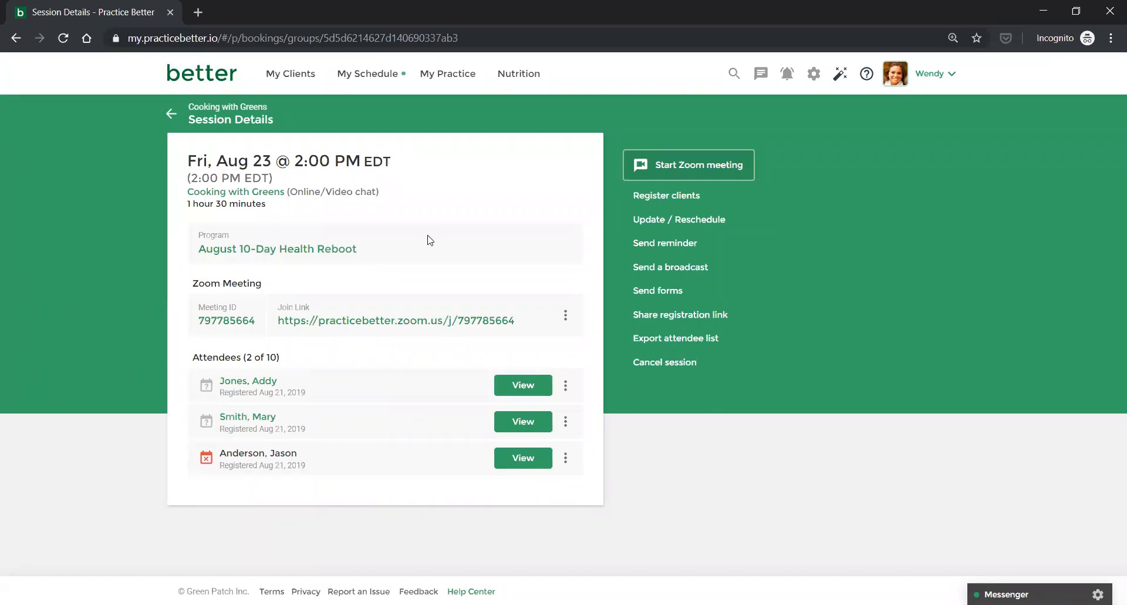
{"action": "left_click", "coordinate": [642, 269]}
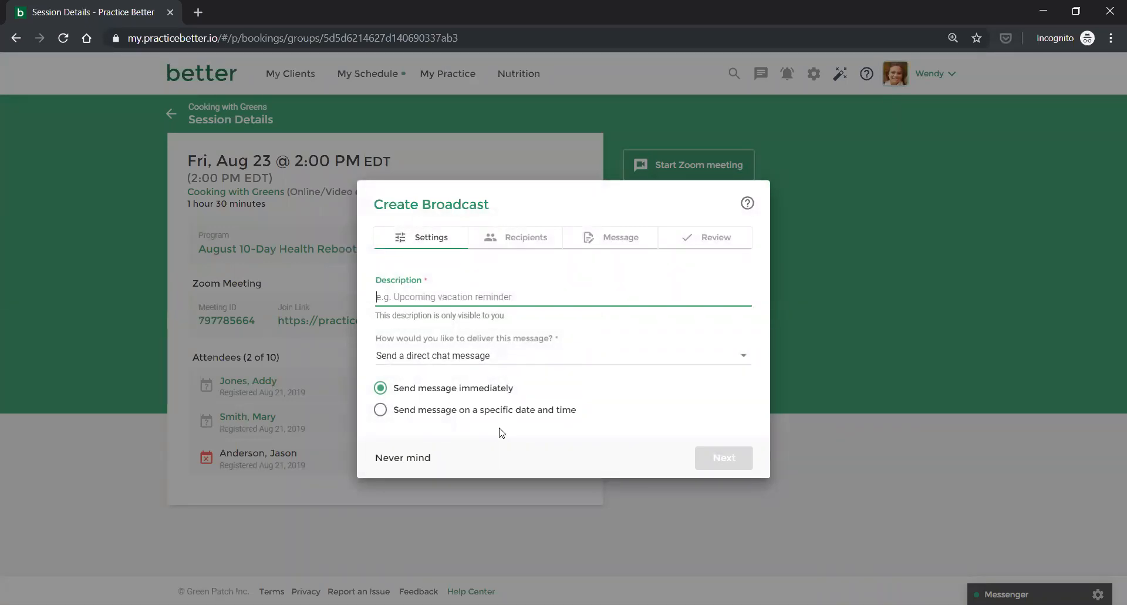
{"action": "type", "text": "Test"}
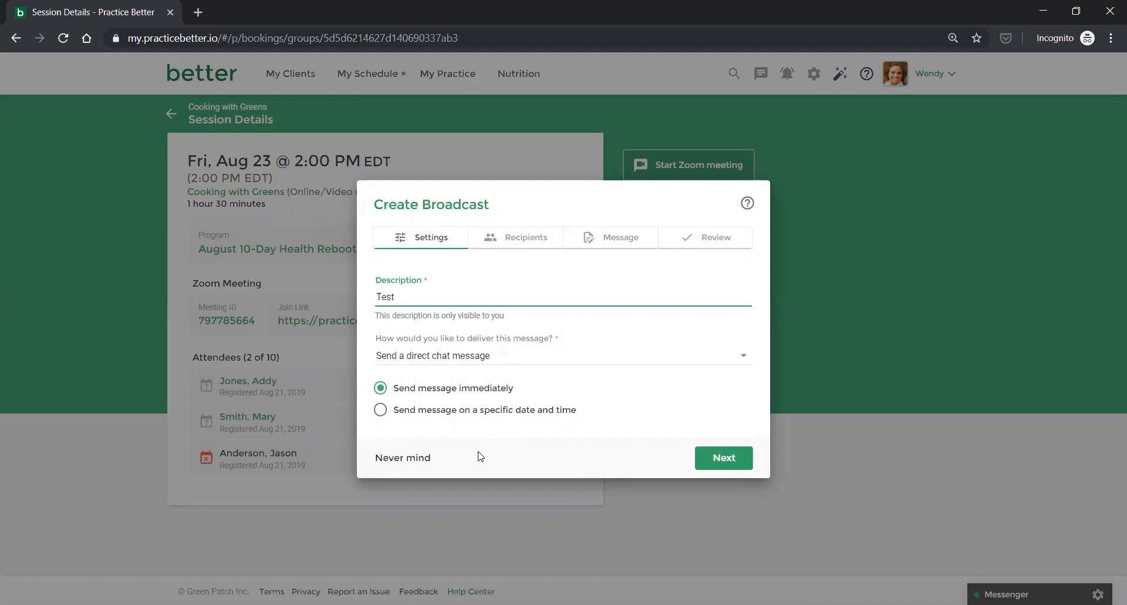
{"action": "left_click", "coordinate": [717, 459]}
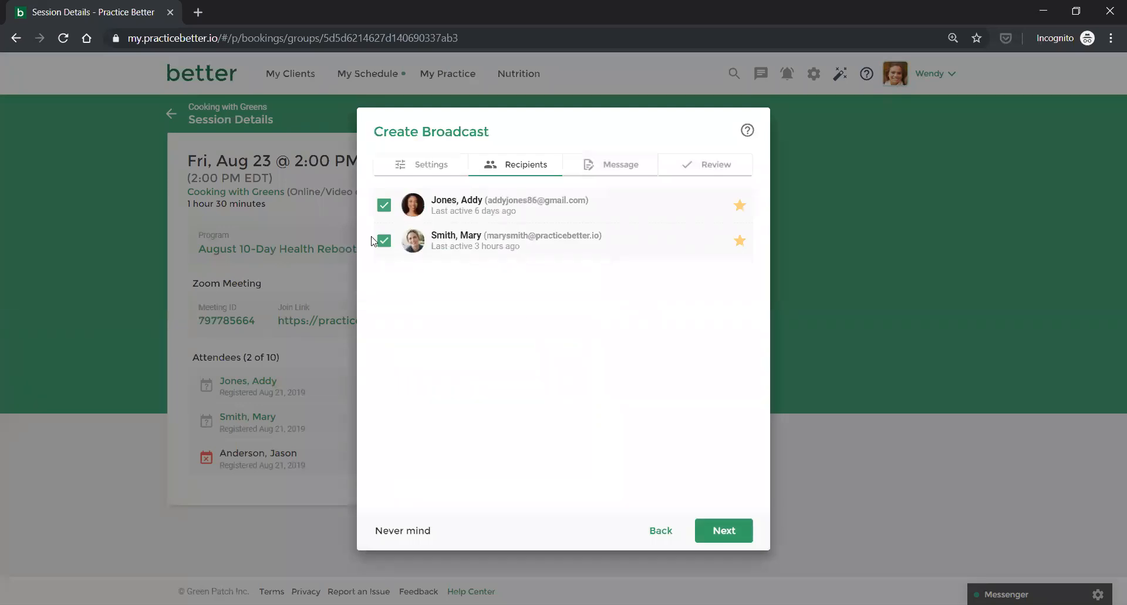
{"action": "left_click", "coordinate": [390, 529]}
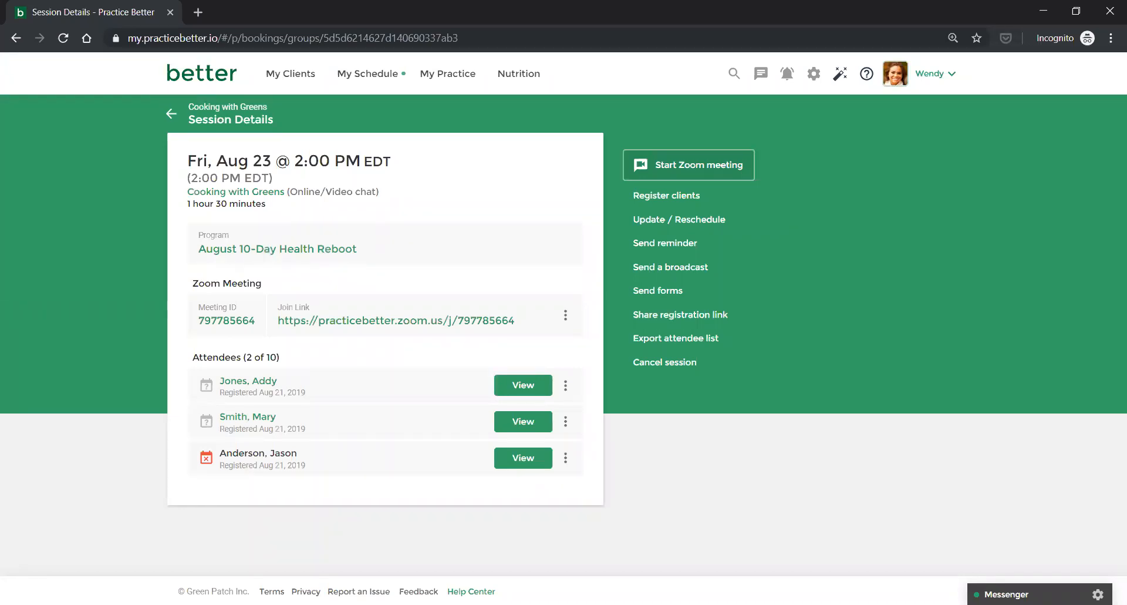
{"action": "left_click", "coordinate": [214, 78]}
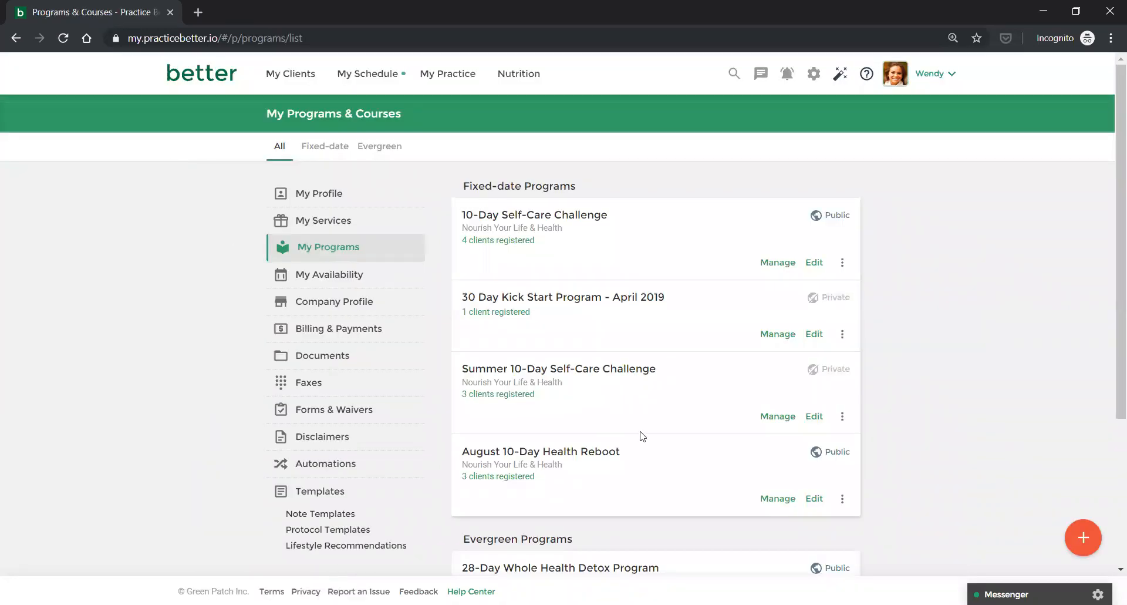
Open the August 10-Day Health Reboot program's Advanced Options for editing.
{"action": "scroll", "coordinate": [641, 435], "scroll_direction": "down", "scroll_amount": 1}
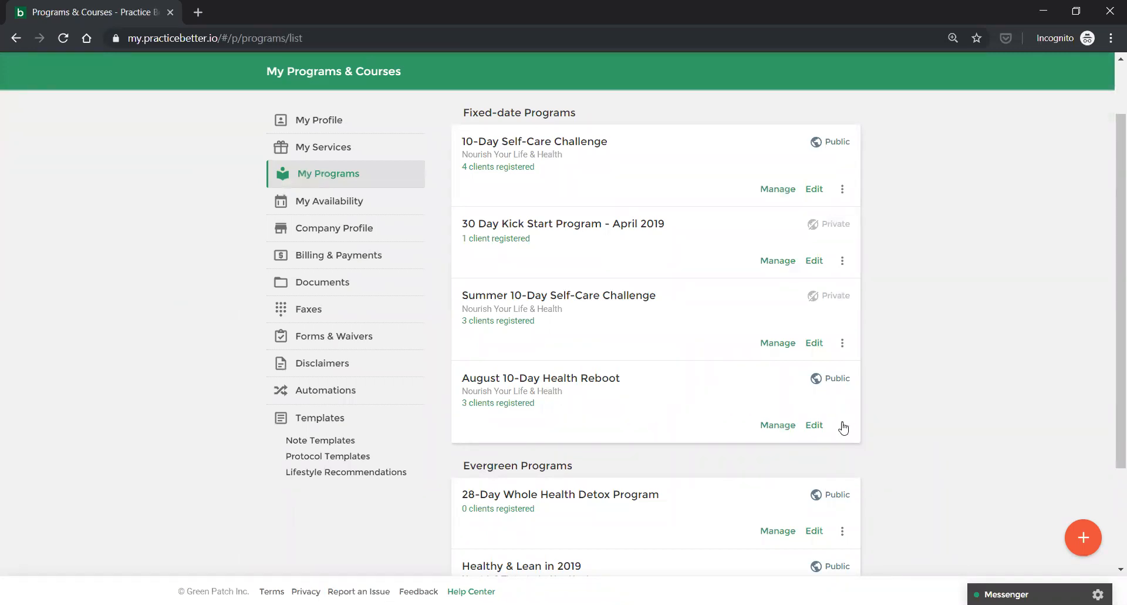
{"action": "left_click", "coordinate": [815, 426]}
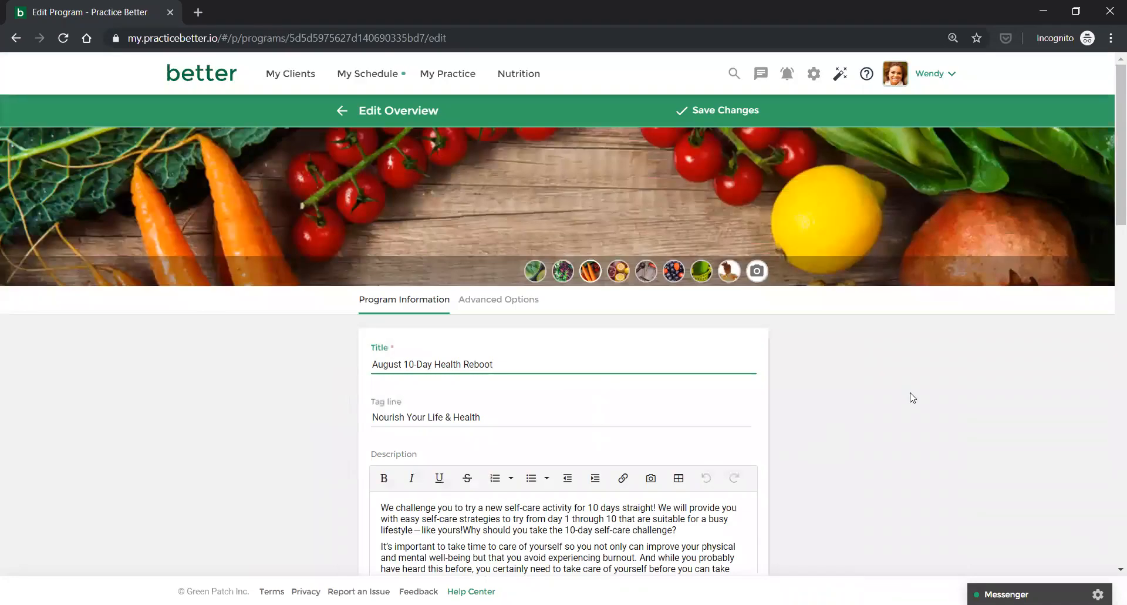
{"action": "scroll", "coordinate": [911, 398], "scroll_direction": "down", "scroll_amount": 1}
{"action": "scroll", "coordinate": [912, 397], "scroll_direction": "down", "scroll_amount": 1}
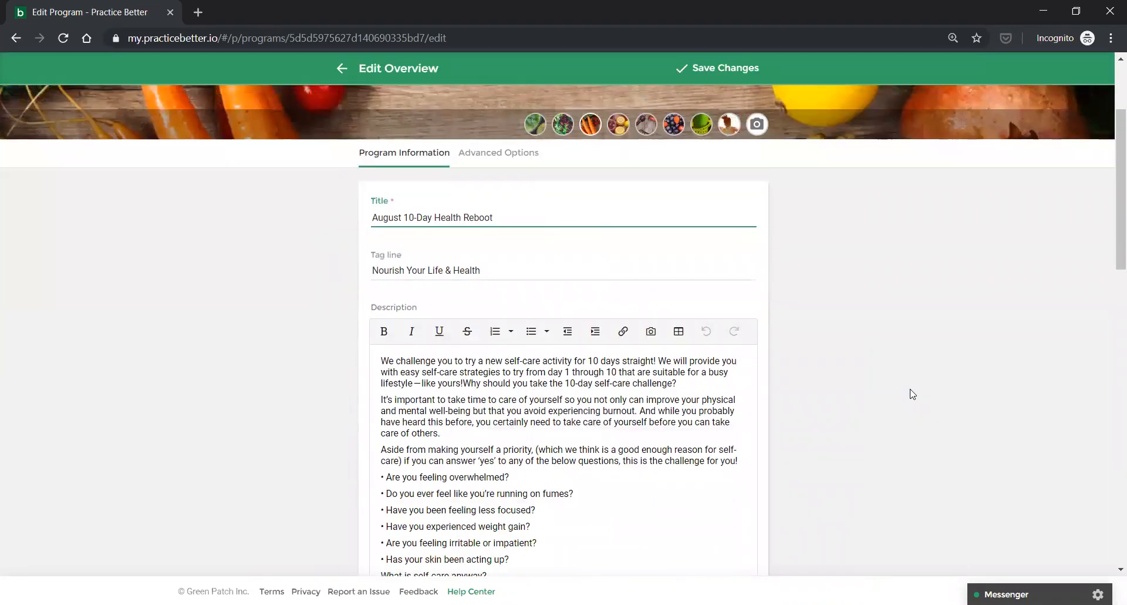
{"action": "scroll", "coordinate": [911, 397], "scroll_direction": "down", "scroll_amount": 2}
{"action": "scroll", "coordinate": [911, 397], "scroll_direction": "up", "scroll_amount": 2}
{"action": "left_click", "coordinate": [498, 156]}
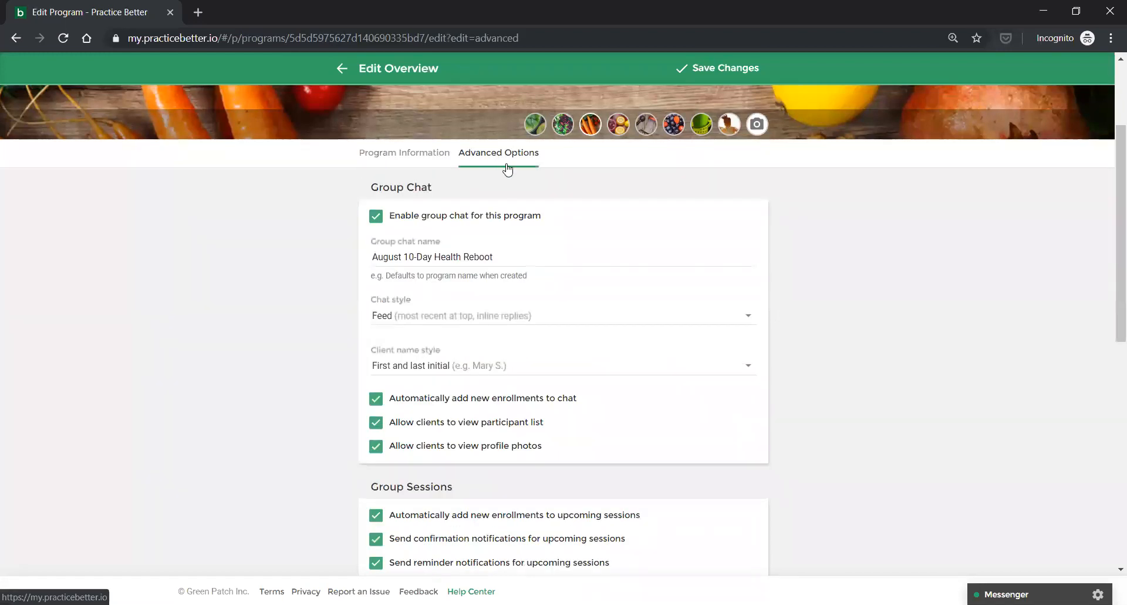
Turn off auto-adding new enrollments, confirmation and reminder notifications for group sessions.
{"action": "scroll", "coordinate": [616, 344], "scroll_direction": "down", "scroll_amount": 1}
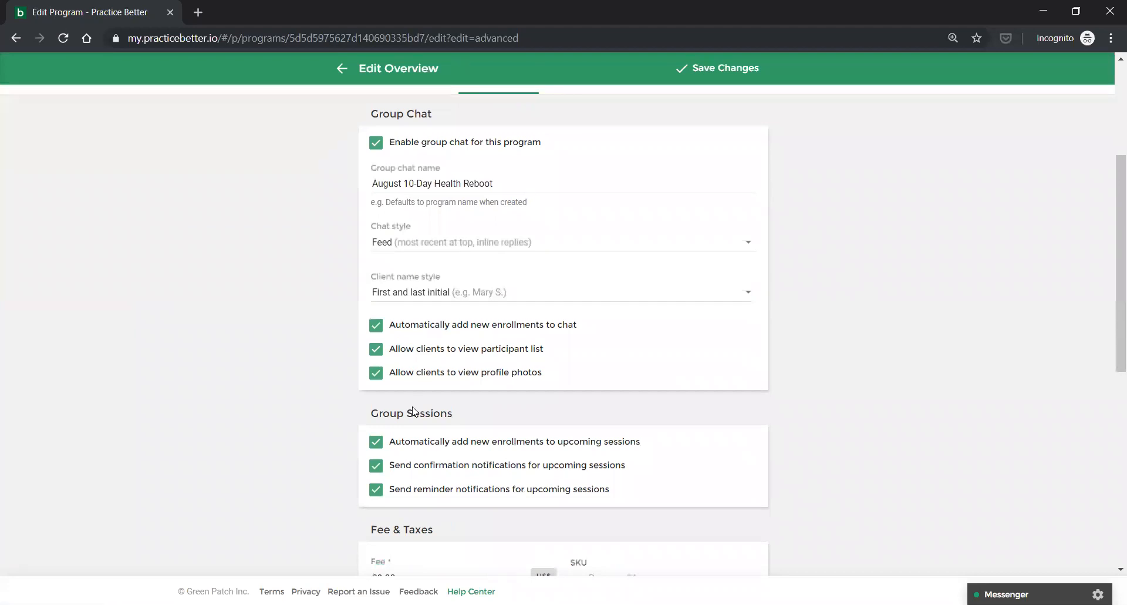
{"action": "scroll", "coordinate": [412, 407], "scroll_direction": "down", "scroll_amount": 2}
{"action": "scroll", "coordinate": [381, 268], "scroll_direction": "down", "scroll_amount": 1}
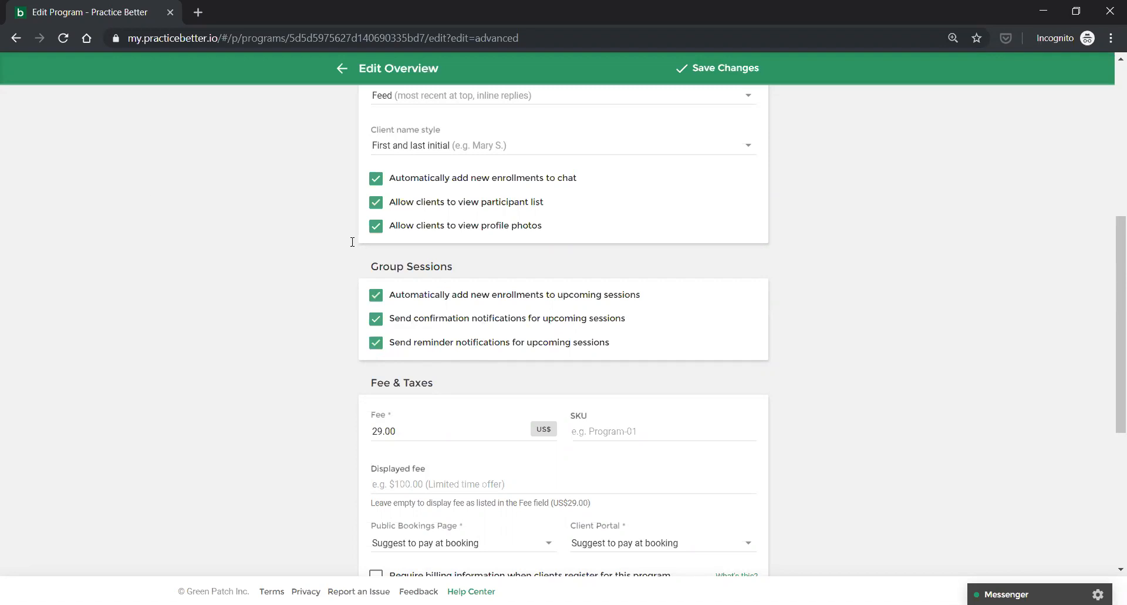
{"action": "left_click", "coordinate": [376, 295]}
{"action": "left_click", "coordinate": [376, 318]}
{"action": "left_click", "coordinate": [376, 343]}
Re-enable all three group-session options and save the program changes.
{"action": "left_click", "coordinate": [376, 295]}
{"action": "left_click", "coordinate": [376, 320]}
{"action": "left_click", "coordinate": [375, 343]}
{"action": "scroll", "coordinate": [199, 351], "scroll_direction": "down", "scroll_amount": 1}
{"action": "scroll", "coordinate": [199, 350], "scroll_direction": "down", "scroll_amount": 1}
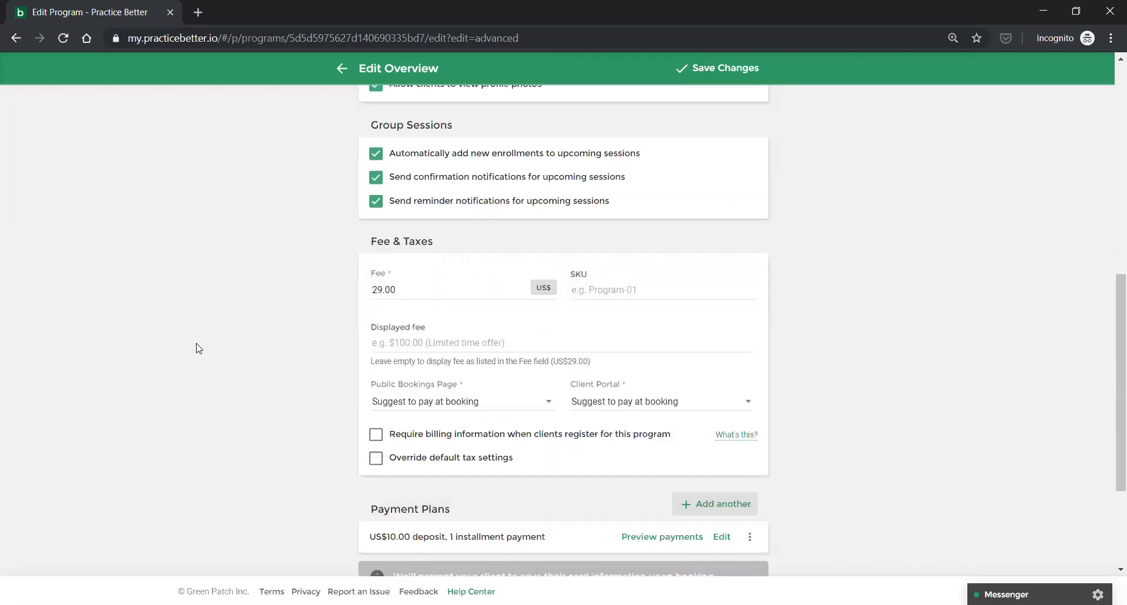
{"action": "scroll", "coordinate": [198, 349], "scroll_direction": "up", "scroll_amount": 3}
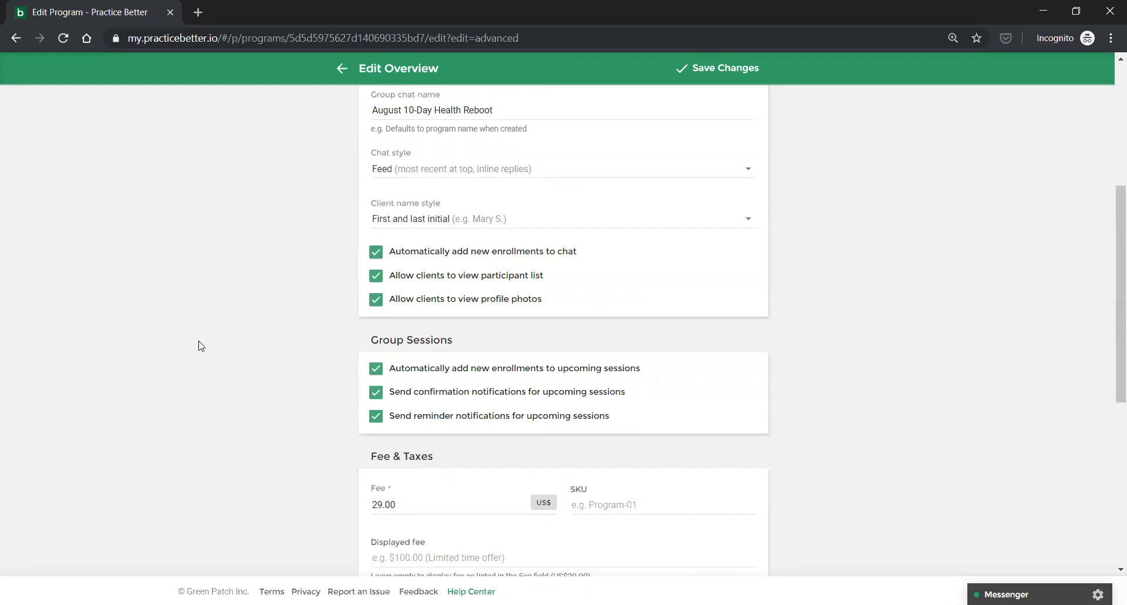
{"action": "left_click", "coordinate": [724, 71]}
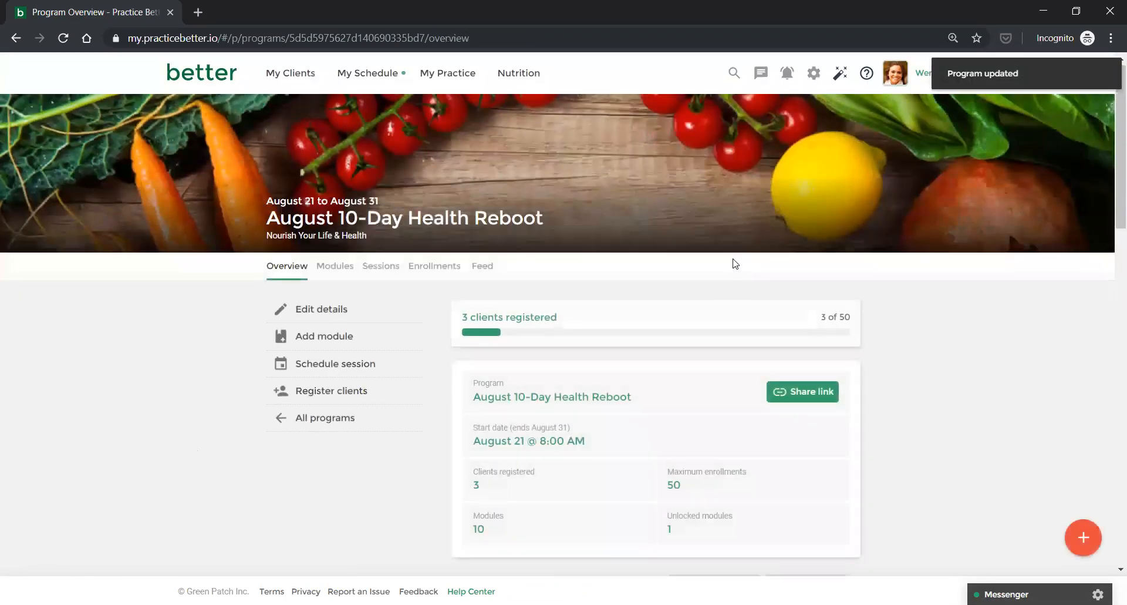
{"action": "scroll", "coordinate": [734, 263], "scroll_direction": "down", "scroll_amount": 3}
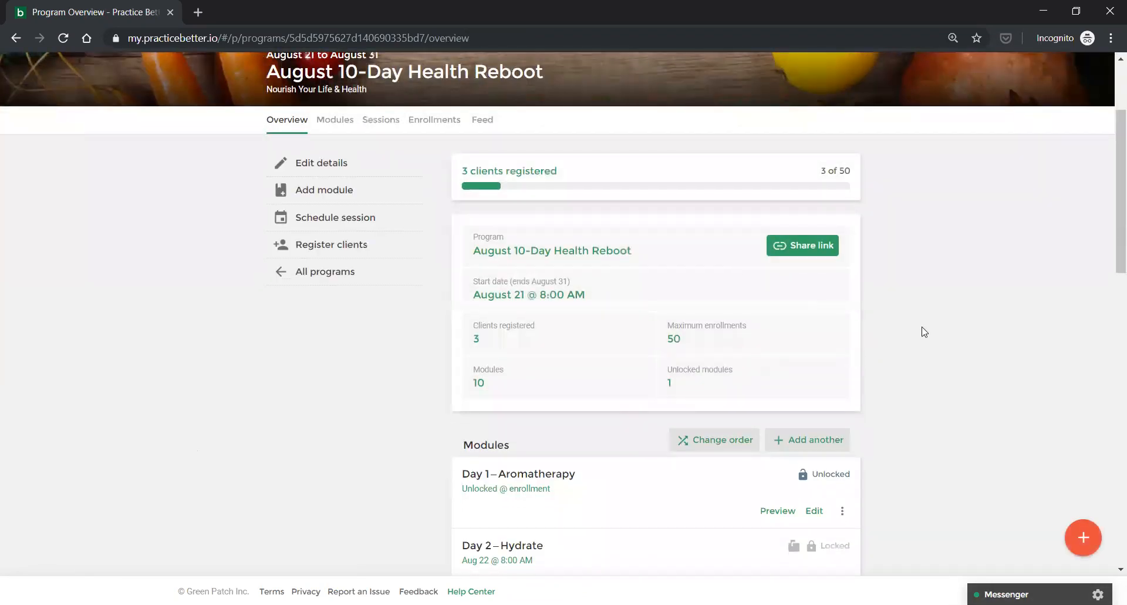
{"action": "scroll", "coordinate": [924, 331], "scroll_direction": "down", "scroll_amount": 1}
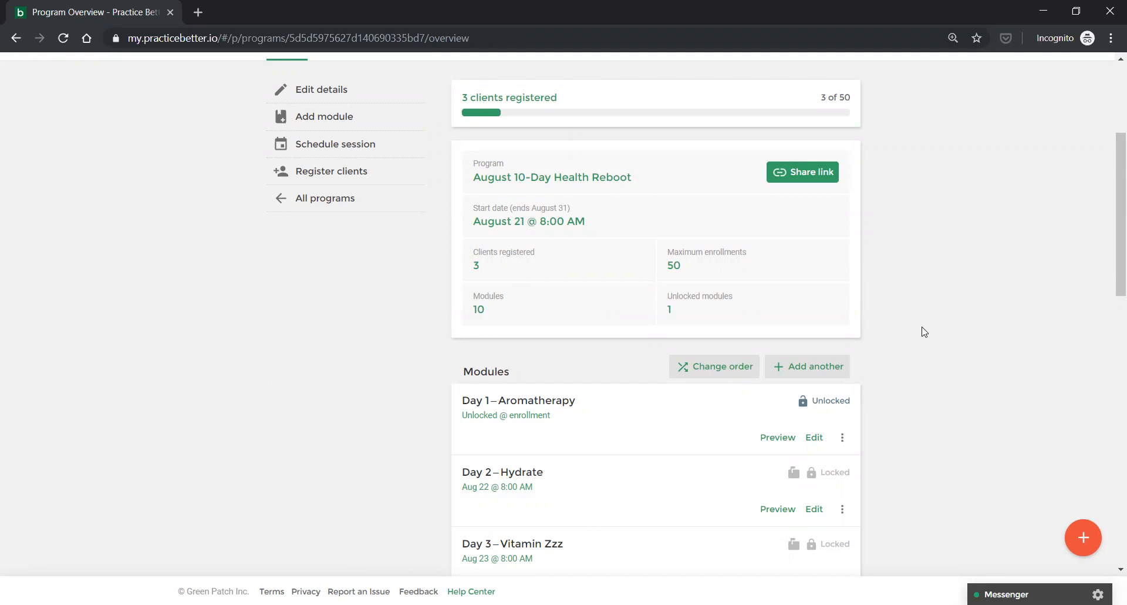
{"action": "scroll", "coordinate": [923, 332], "scroll_direction": "down", "scroll_amount": 4}
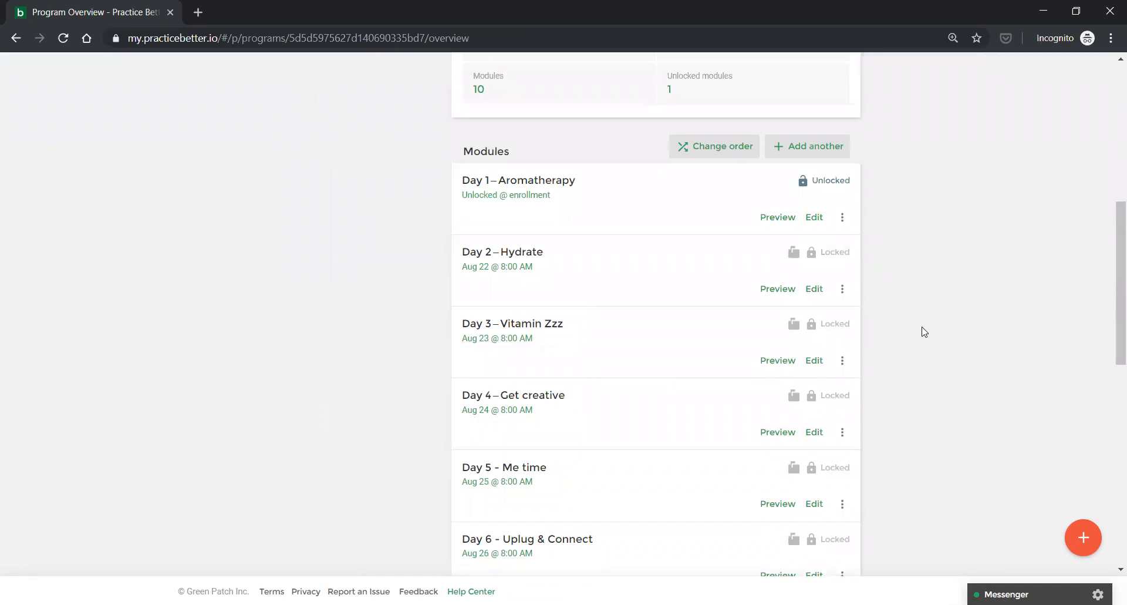
{"action": "scroll", "coordinate": [924, 331], "scroll_direction": "down", "scroll_amount": 3}
{"action": "scroll", "coordinate": [924, 331], "scroll_direction": "down", "scroll_amount": 2}
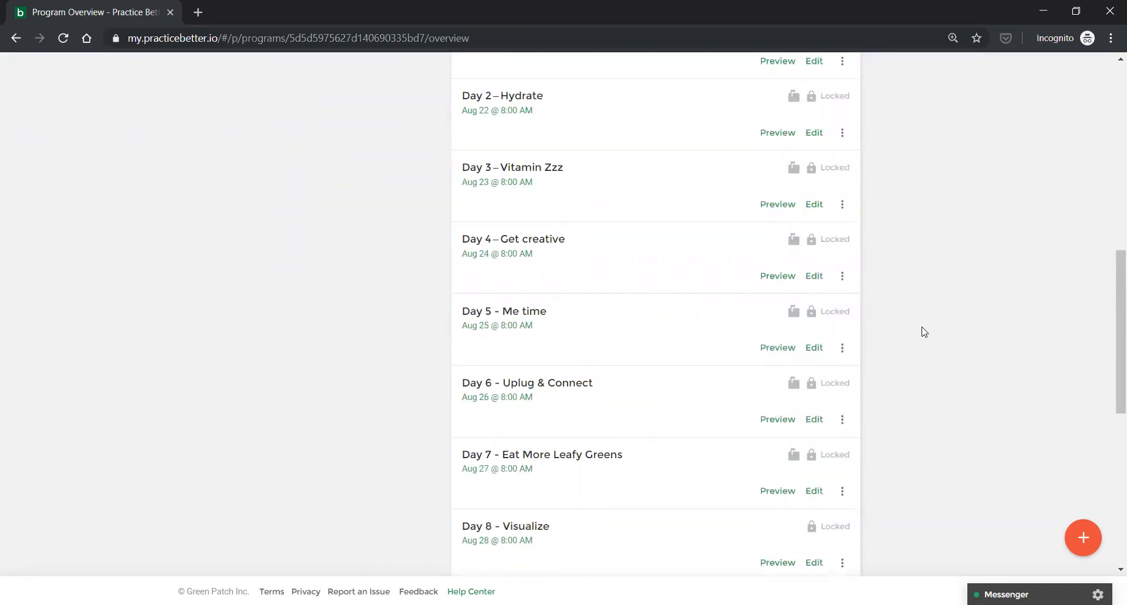
{"action": "scroll", "coordinate": [924, 331], "scroll_direction": "down", "scroll_amount": 2}
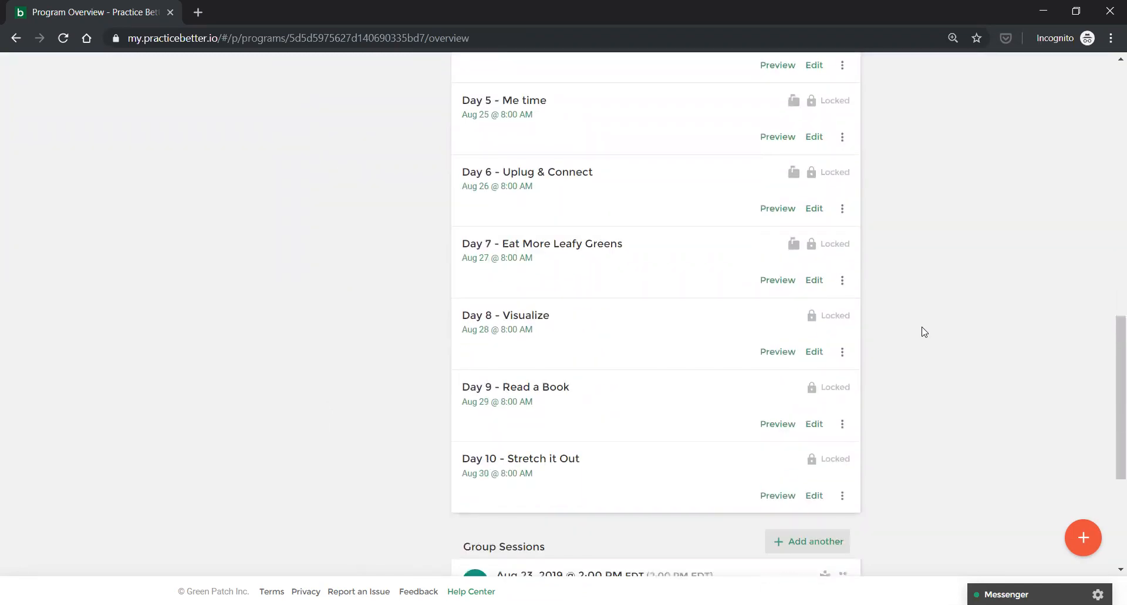
{"action": "scroll", "coordinate": [924, 332], "scroll_direction": "down", "scroll_amount": 1}
{"action": "scroll", "coordinate": [924, 332], "scroll_direction": "down", "scroll_amount": 2}
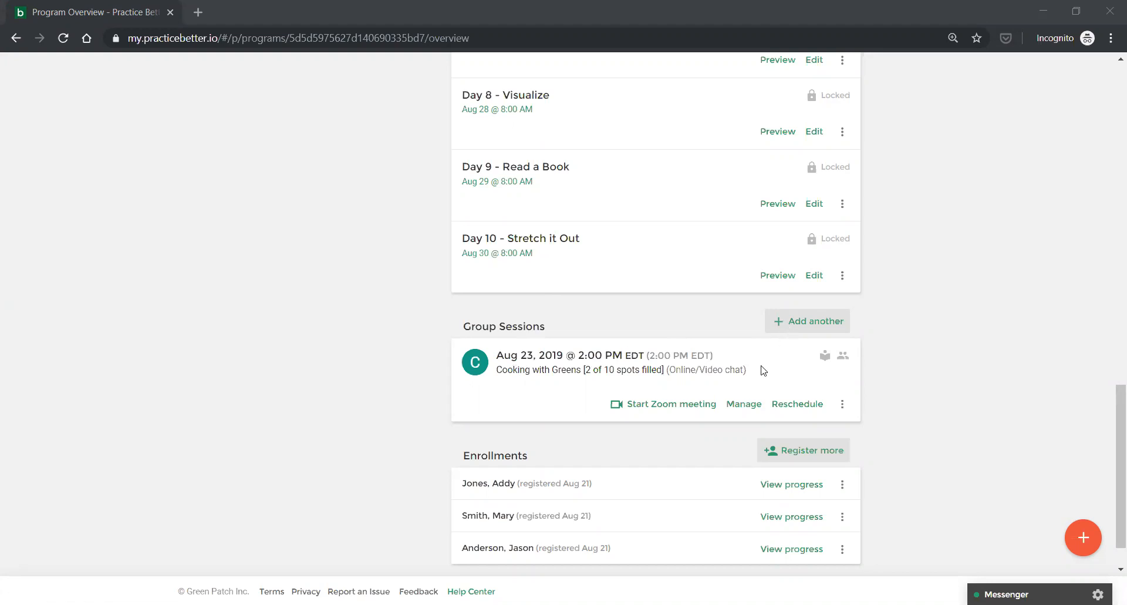
Start a Yoga & Meditation Class group session, then cancel it without scheduling.
{"action": "left_click", "coordinate": [803, 322]}
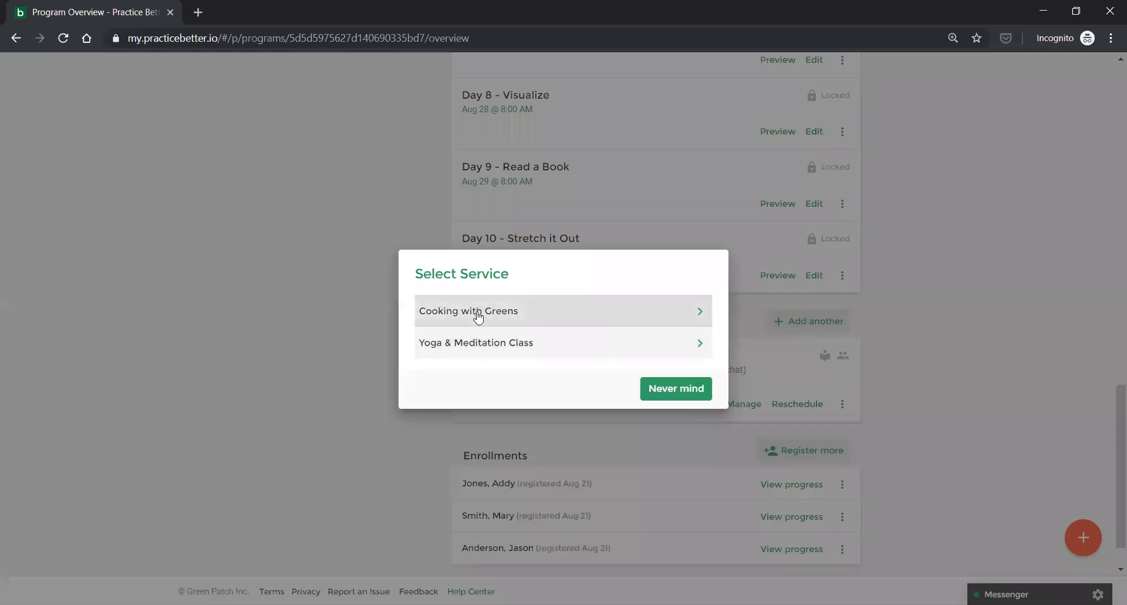
{"action": "left_click", "coordinate": [476, 346]}
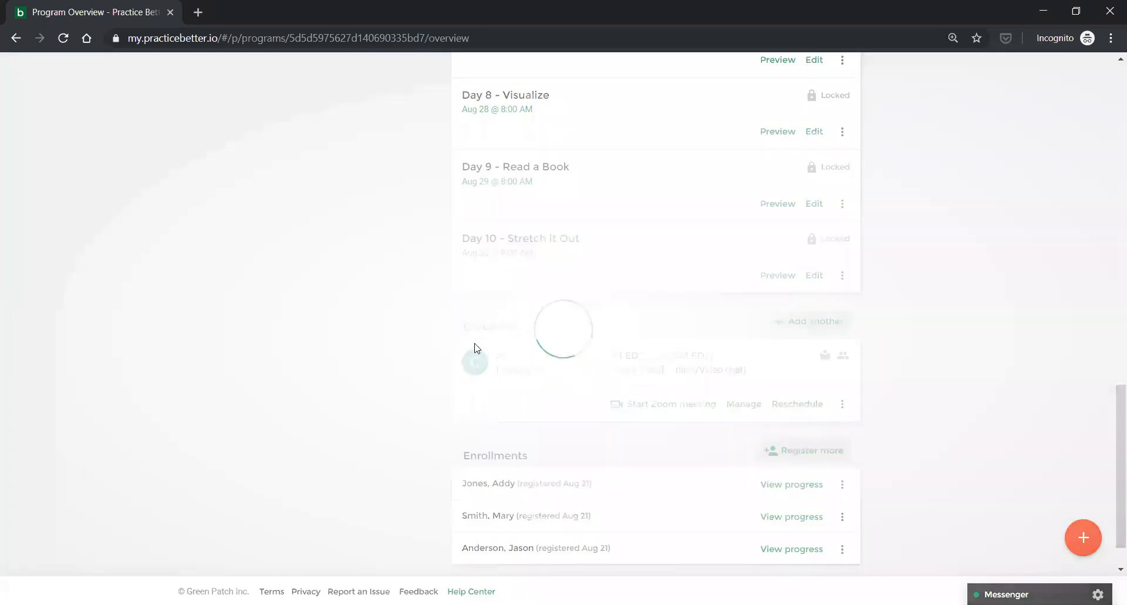
{"action": "scroll", "coordinate": [475, 344], "scroll_direction": "down", "scroll_amount": 2}
{"action": "scroll", "coordinate": [477, 346], "scroll_direction": "down", "scroll_amount": 2}
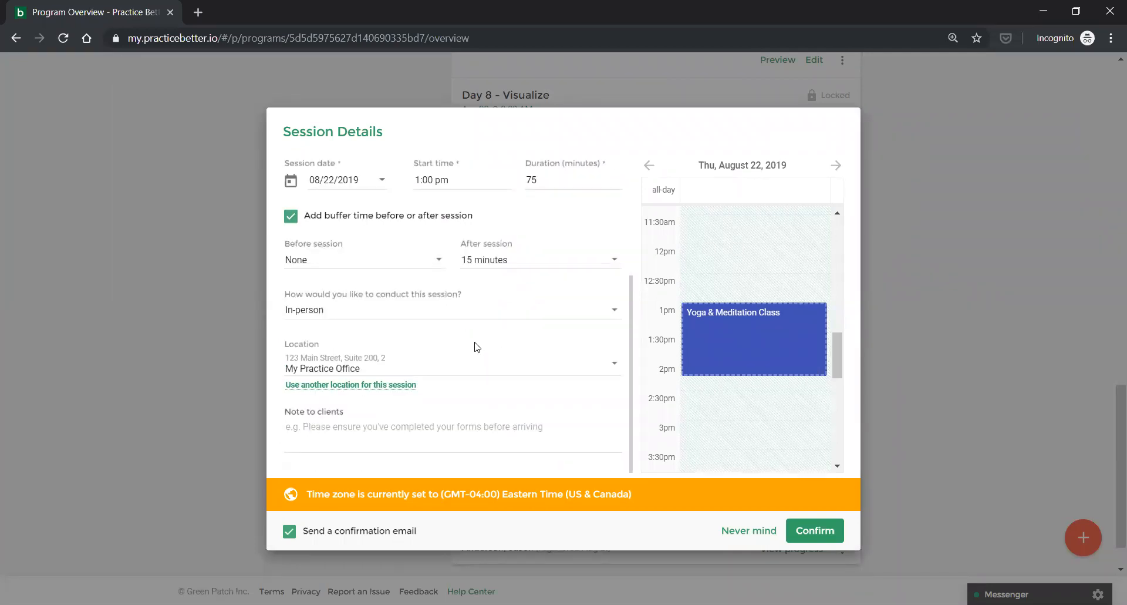
{"action": "scroll", "coordinate": [476, 346], "scroll_direction": "up", "scroll_amount": 4}
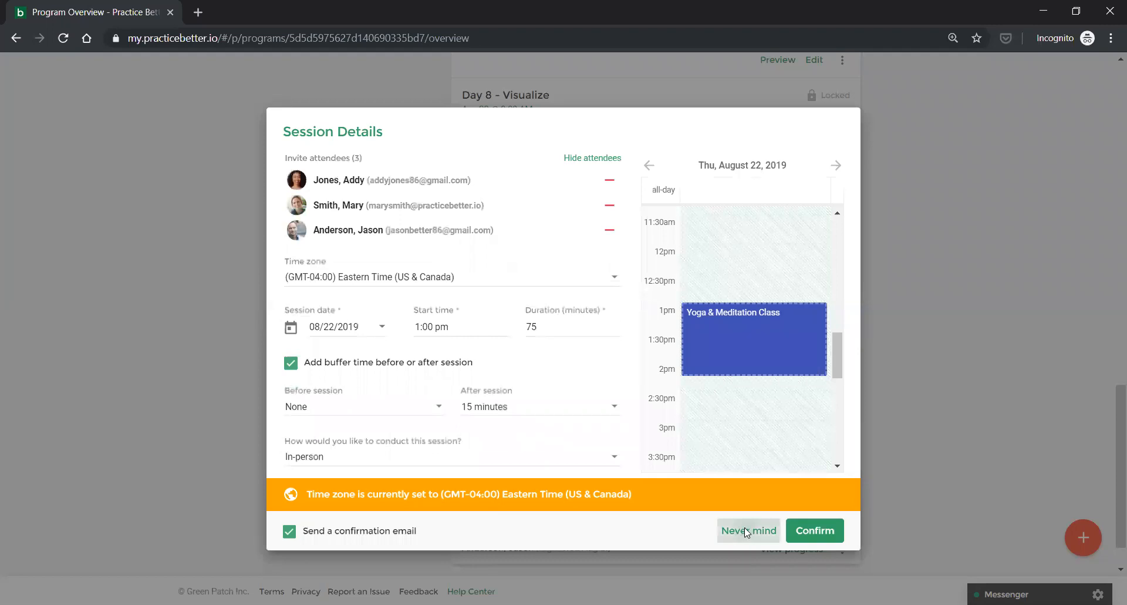
{"action": "left_click", "coordinate": [744, 530]}
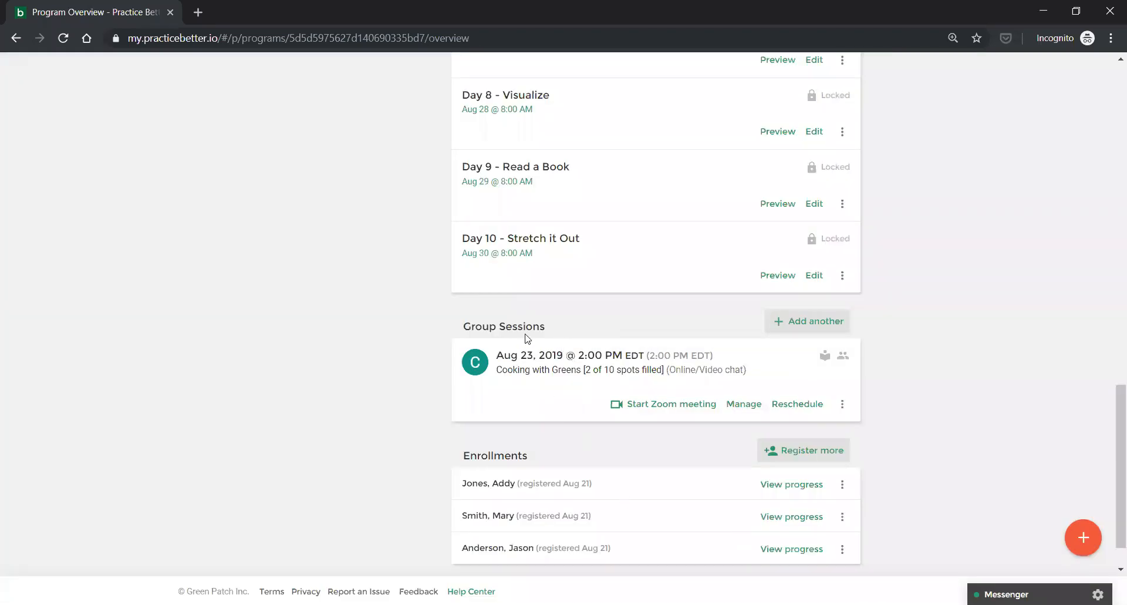
Add a Yoga & Meditation Class session on 08/22/2019 at 1:00 pm and confirm it.
{"action": "scroll", "coordinate": [512, 182], "scroll_direction": "down", "scroll_amount": 1}
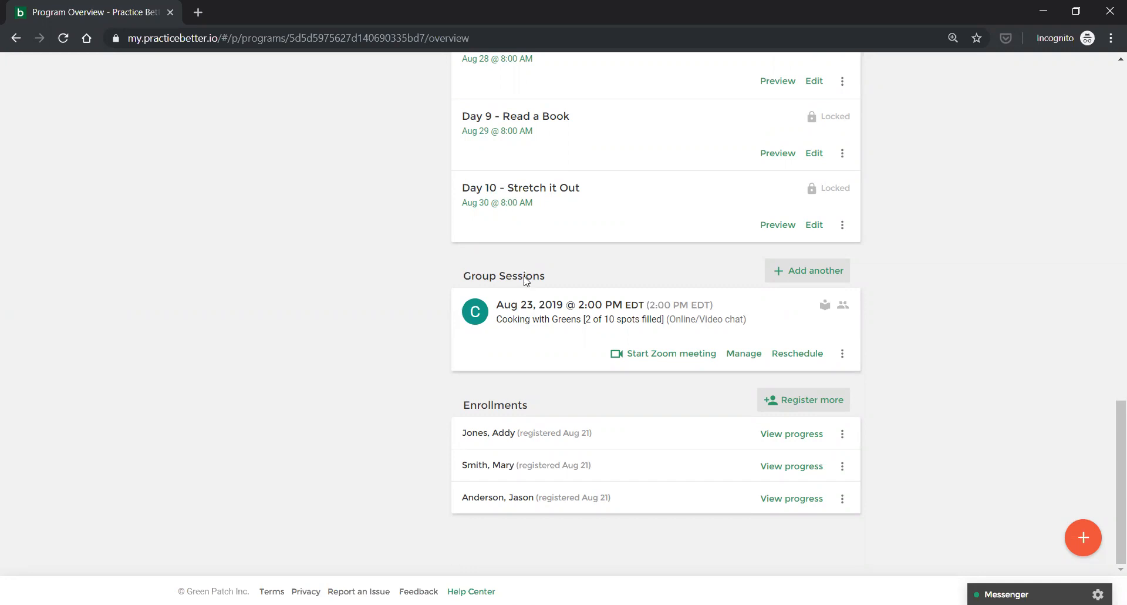
{"action": "left_click", "coordinate": [829, 274]}
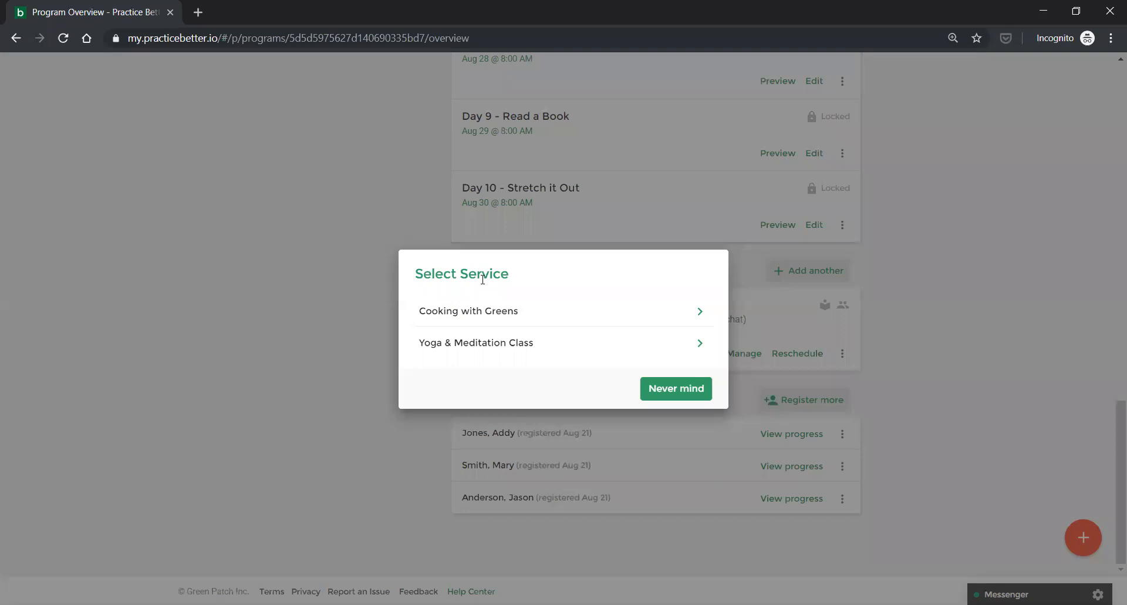
{"action": "left_click", "coordinate": [460, 347]}
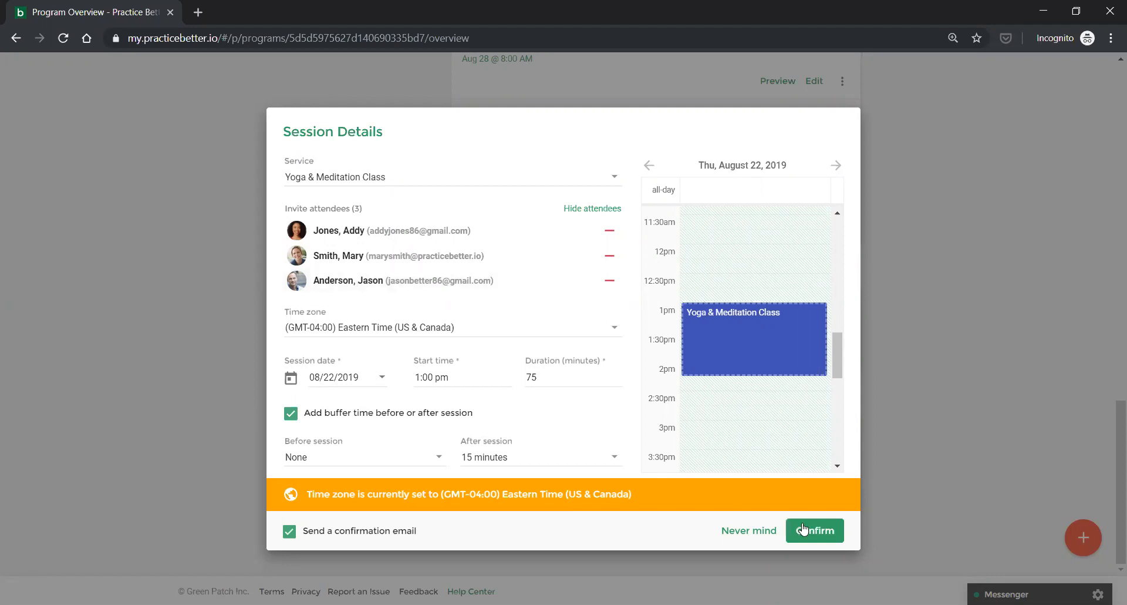
{"action": "left_click", "coordinate": [745, 534]}
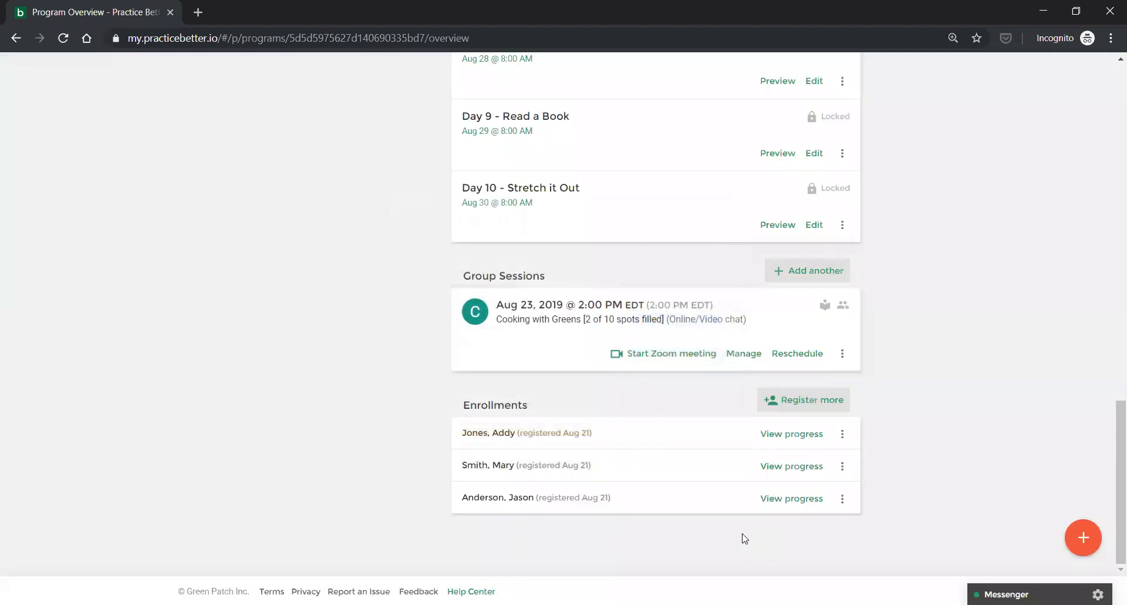
Open the program's Advanced Options and scroll through its Group Chat and Group Sessions settings.
{"action": "scroll", "coordinate": [361, 359], "scroll_direction": "up", "scroll_amount": 8}
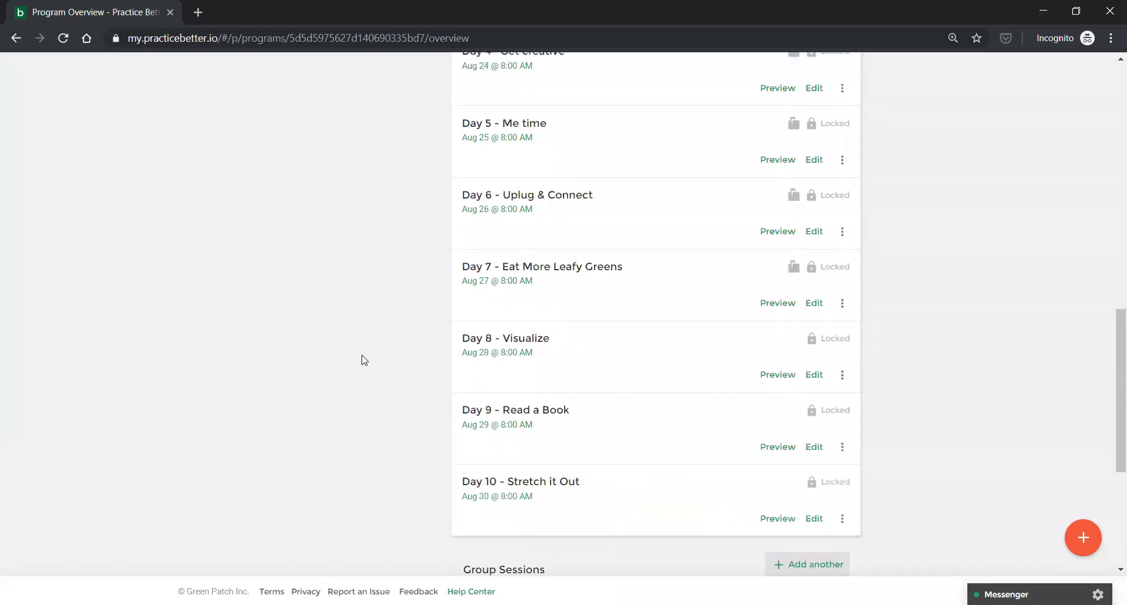
{"action": "scroll", "coordinate": [364, 361], "scroll_direction": "up", "scroll_amount": 10}
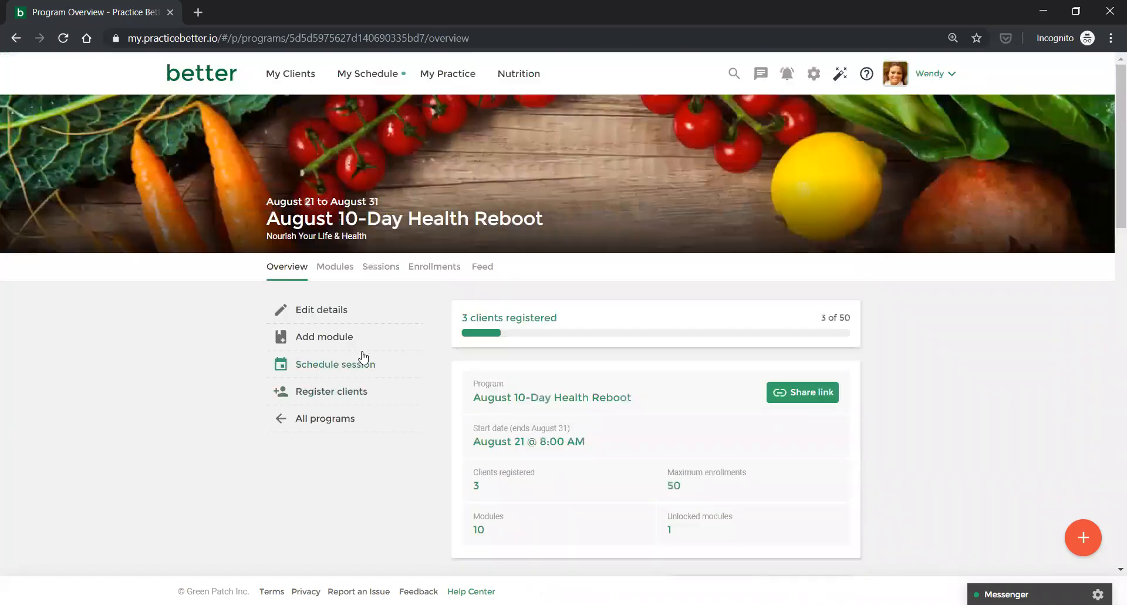
{"action": "left_click", "coordinate": [324, 312]}
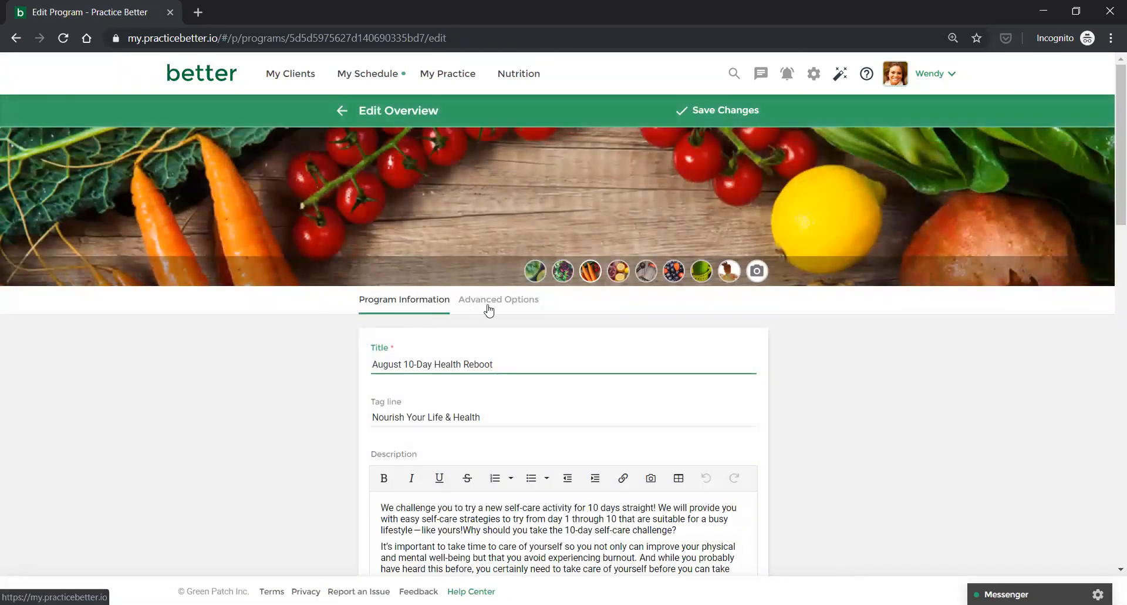
{"action": "left_click", "coordinate": [511, 317]}
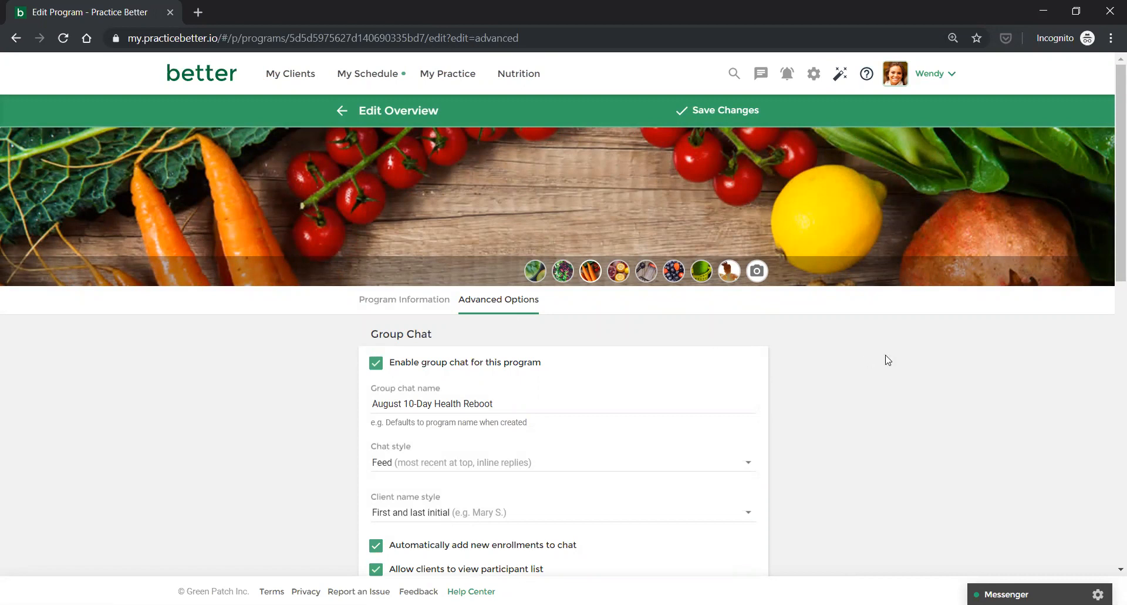
{"action": "scroll", "coordinate": [888, 360], "scroll_direction": "down", "scroll_amount": 1}
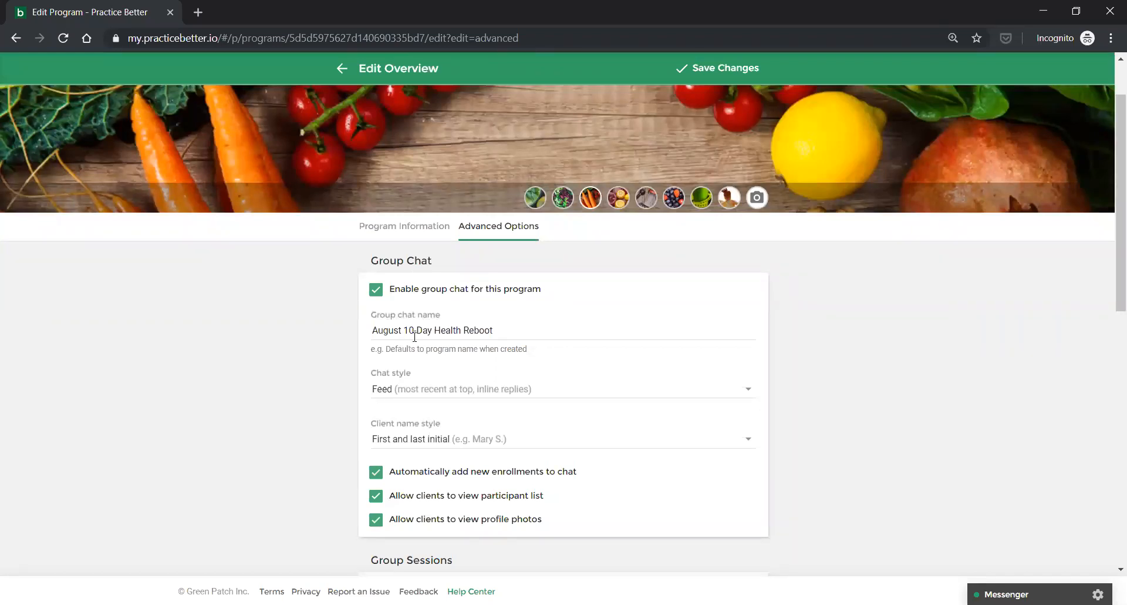
{"action": "scroll", "coordinate": [852, 411], "scroll_direction": "down", "scroll_amount": 2}
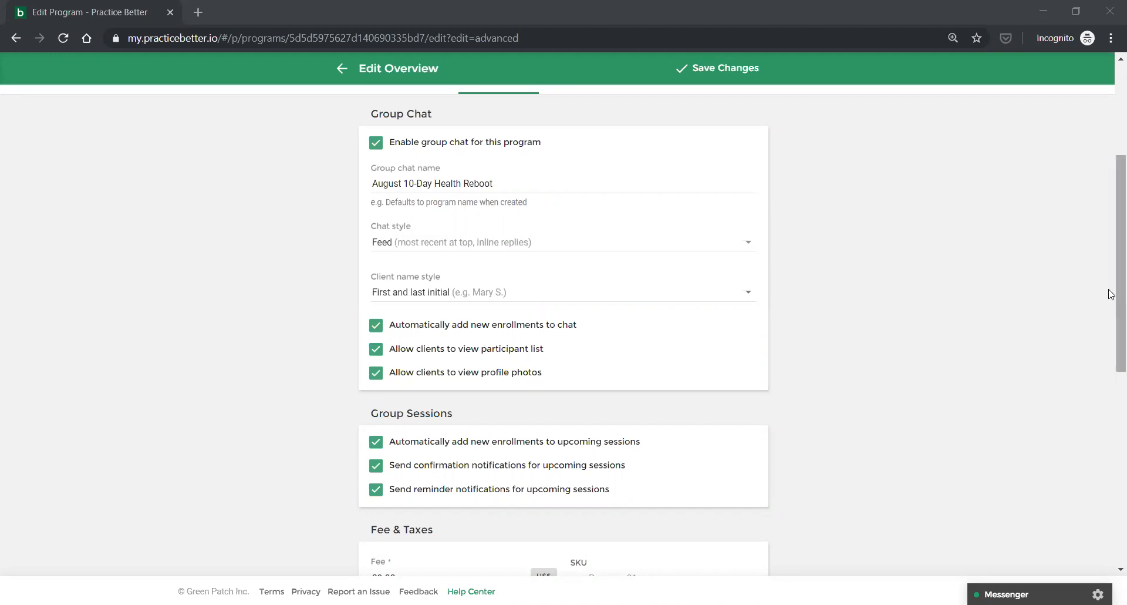
{"action": "scroll", "coordinate": [1111, 206], "scroll_direction": "up", "scroll_amount": 4}
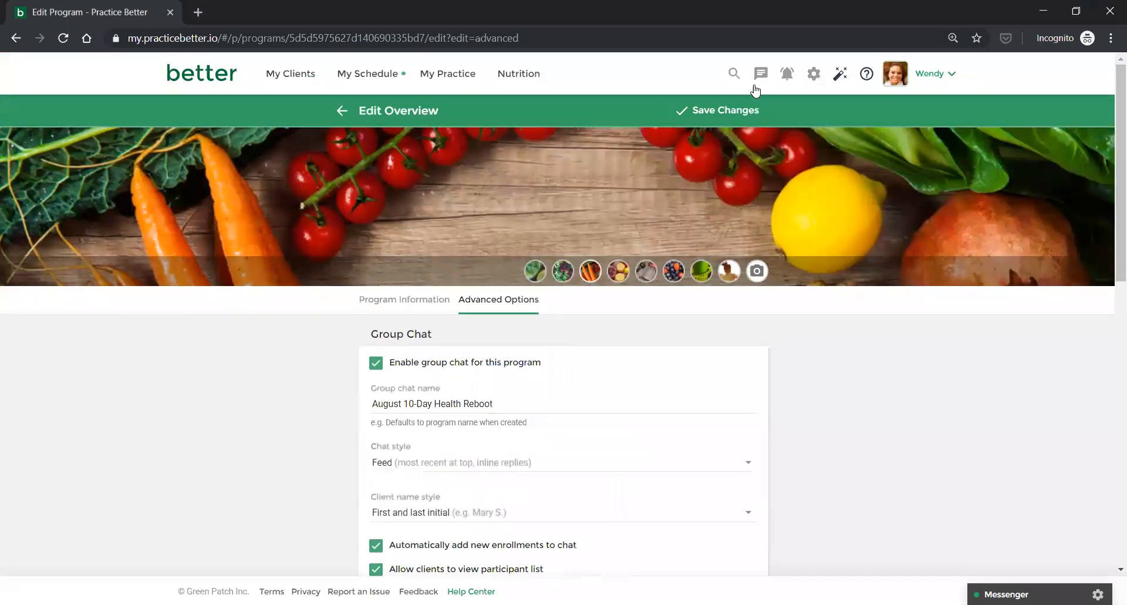
Open the Summer 10-Day Challenge chat in Secure Messaging and read its four participants' introduction posts.
{"action": "left_click", "coordinate": [758, 76]}
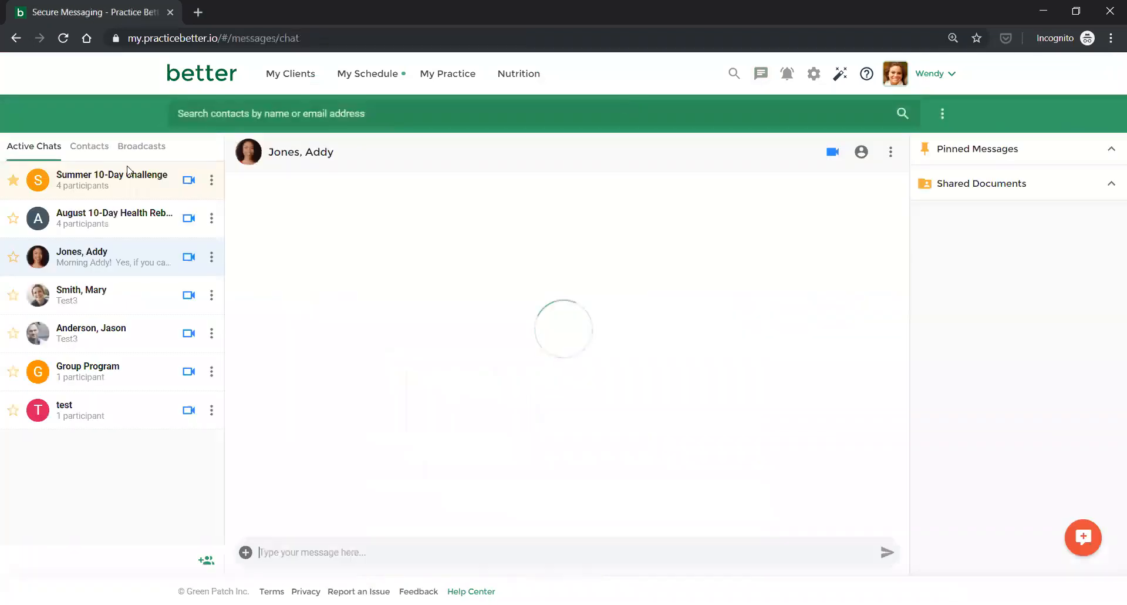
{"action": "left_click", "coordinate": [68, 181]}
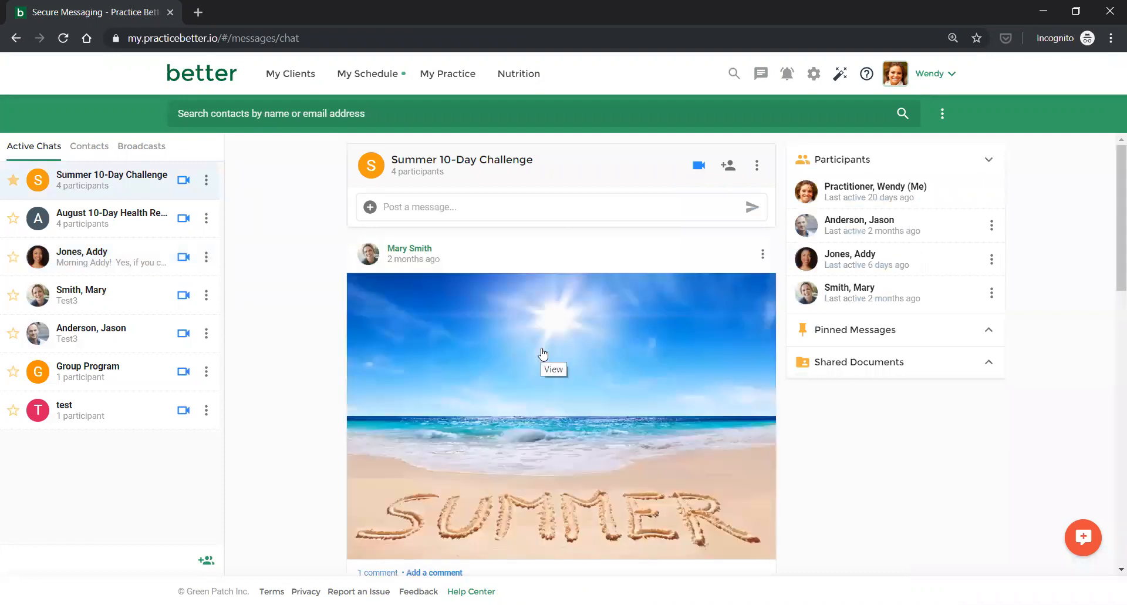
{"action": "scroll", "coordinate": [543, 352], "scroll_direction": "down", "scroll_amount": 1}
{"action": "scroll", "coordinate": [542, 353], "scroll_direction": "down", "scroll_amount": 2}
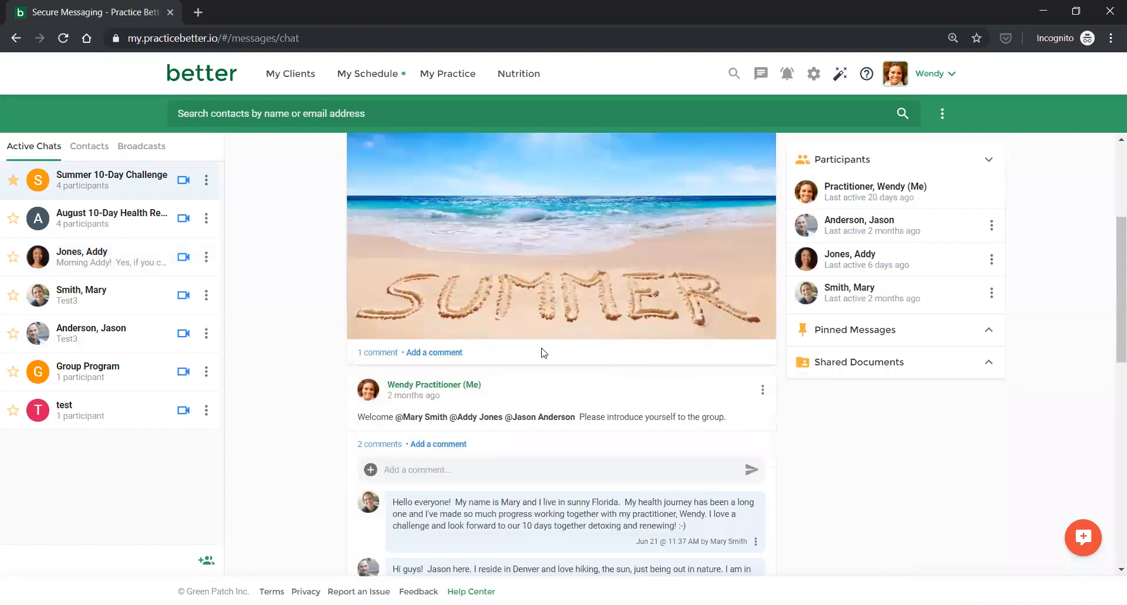
{"action": "scroll", "coordinate": [543, 353], "scroll_direction": "down", "scroll_amount": 2}
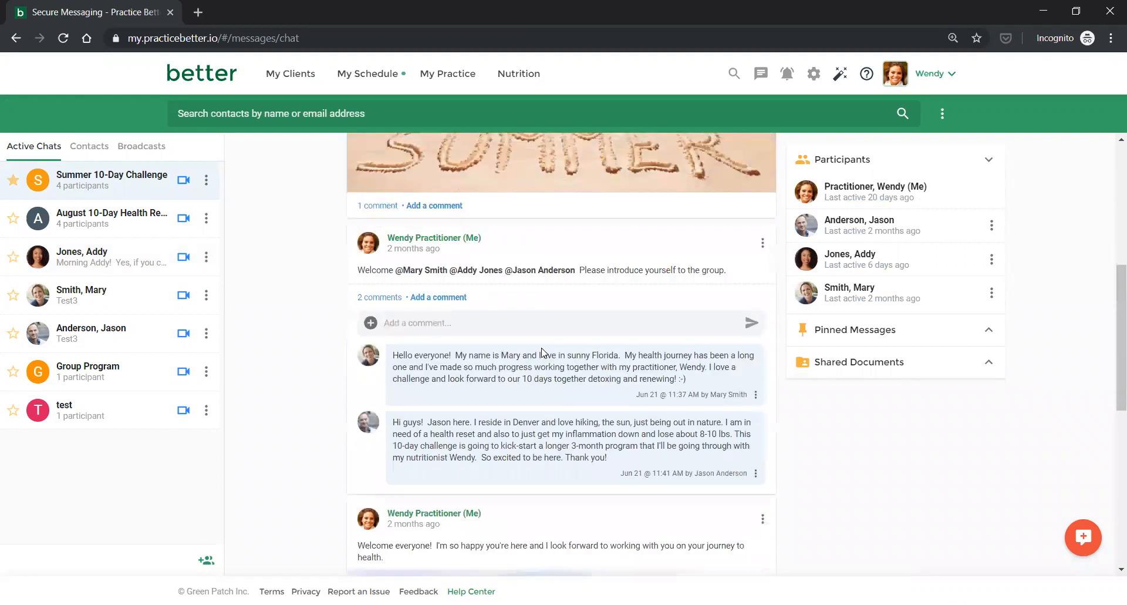
{"action": "scroll", "coordinate": [543, 352], "scroll_direction": "down", "scroll_amount": 1}
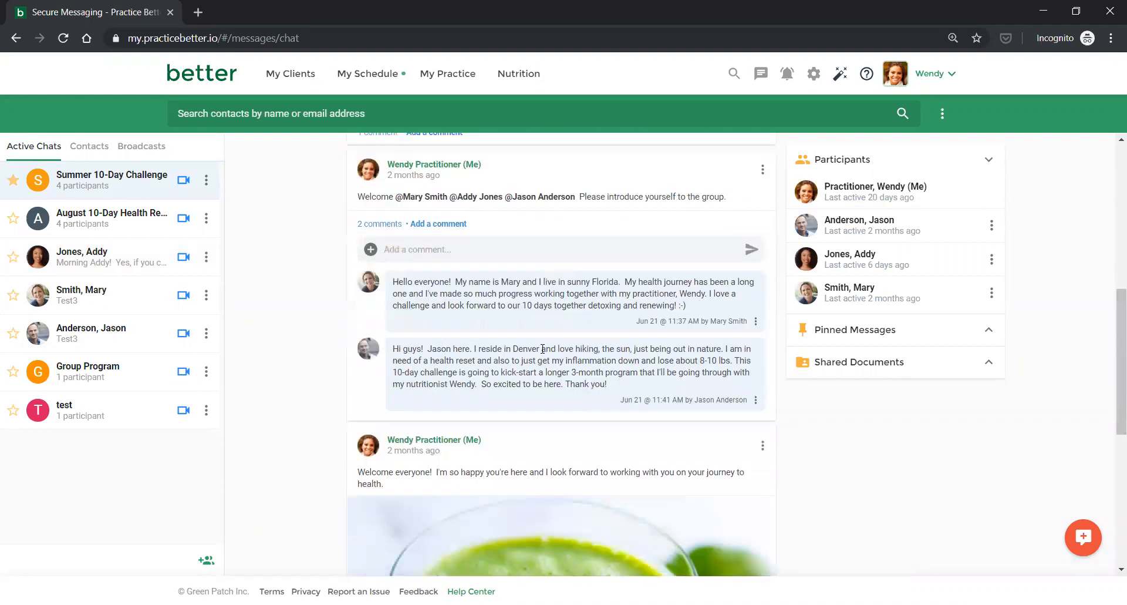
{"action": "scroll", "coordinate": [543, 349], "scroll_direction": "down", "scroll_amount": 1}
{"action": "scroll", "coordinate": [543, 350], "scroll_direction": "down", "scroll_amount": 1}
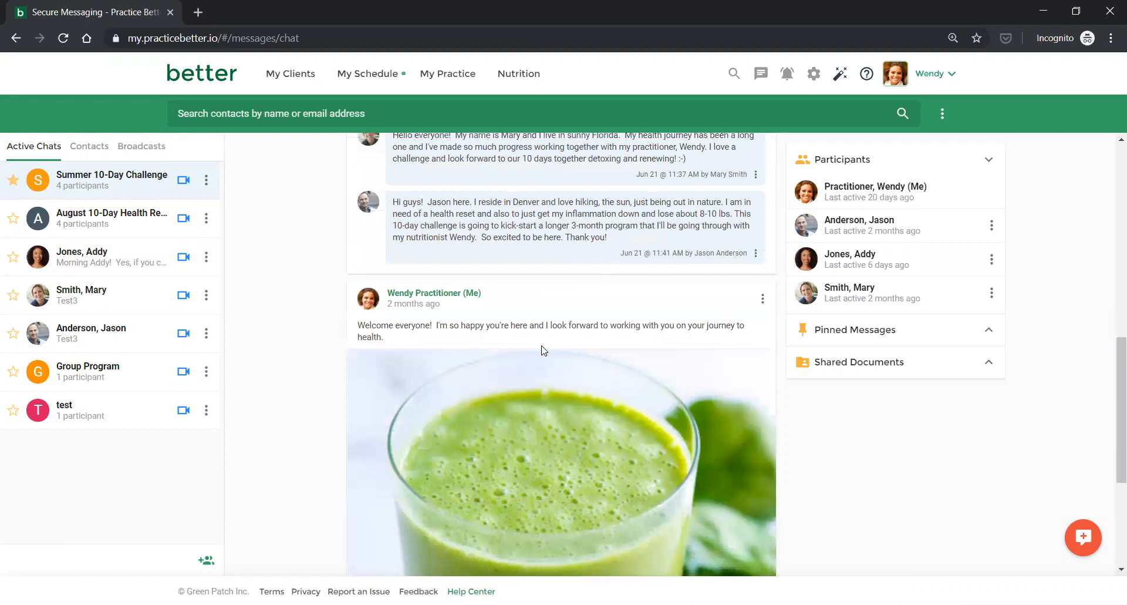
{"action": "scroll", "coordinate": [541, 346], "scroll_direction": "down", "scroll_amount": 1}
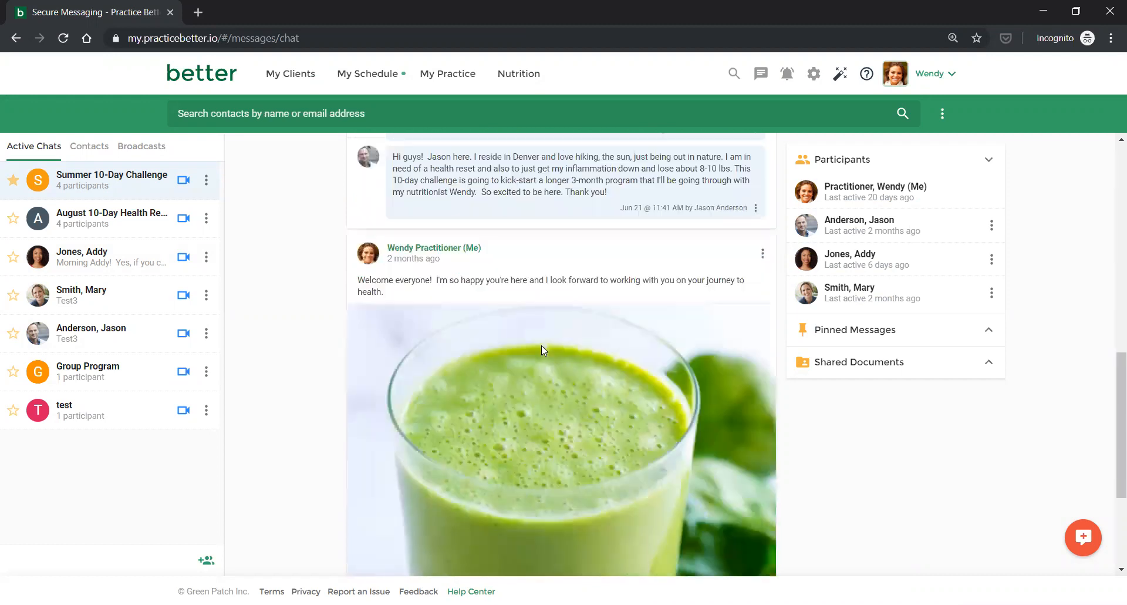
{"action": "scroll", "coordinate": [543, 351], "scroll_direction": "up", "scroll_amount": 4}
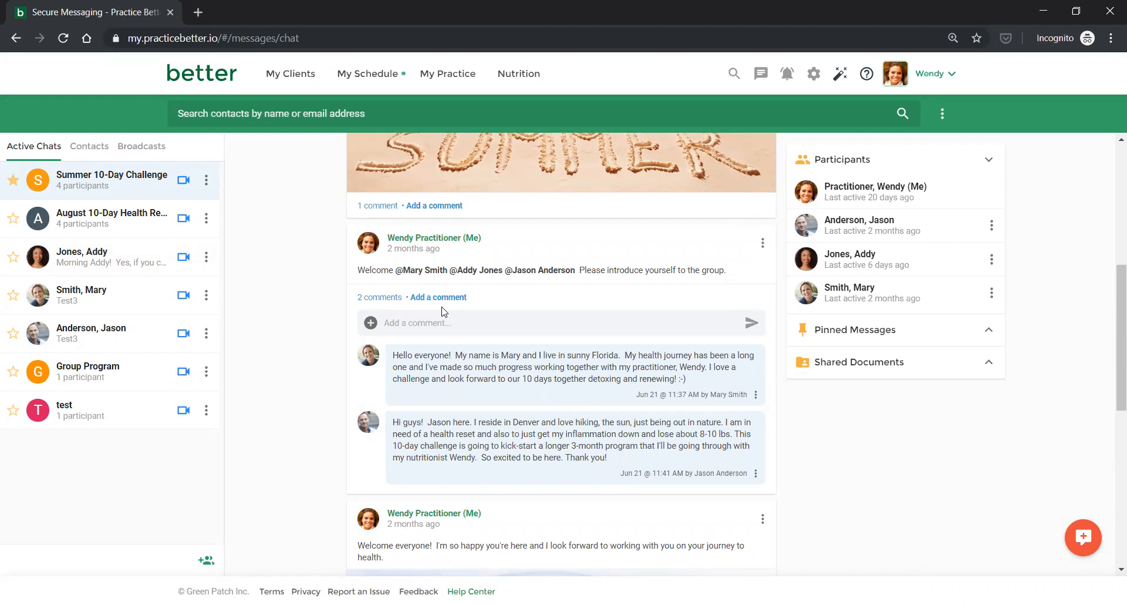
{"action": "scroll", "coordinate": [443, 310], "scroll_direction": "down", "scroll_amount": 3}
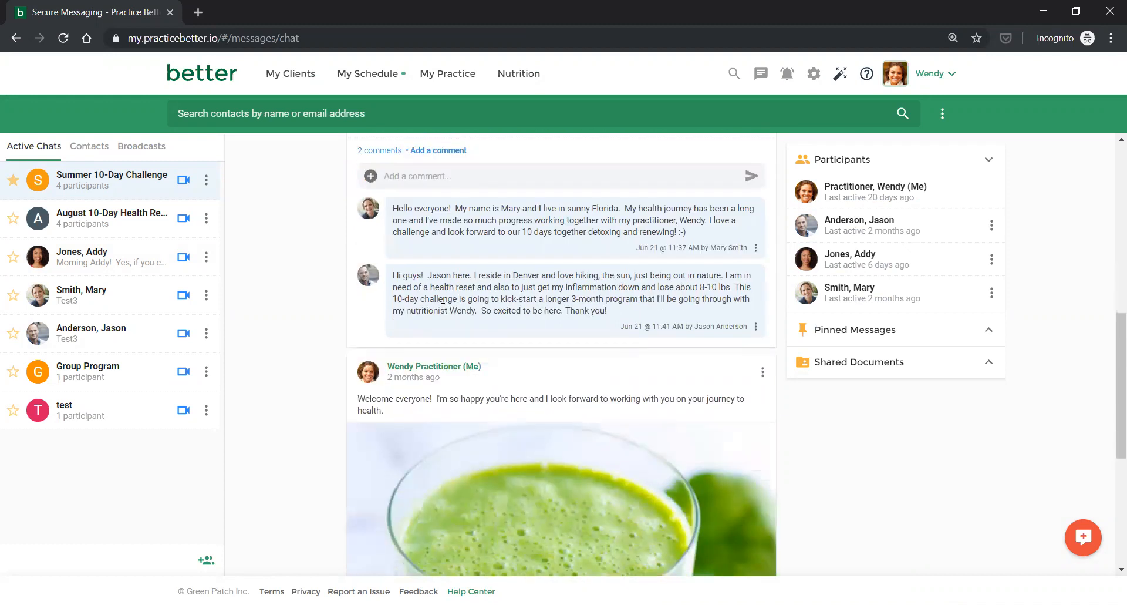
{"action": "scroll", "coordinate": [443, 308], "scroll_direction": "down", "scroll_amount": 5}
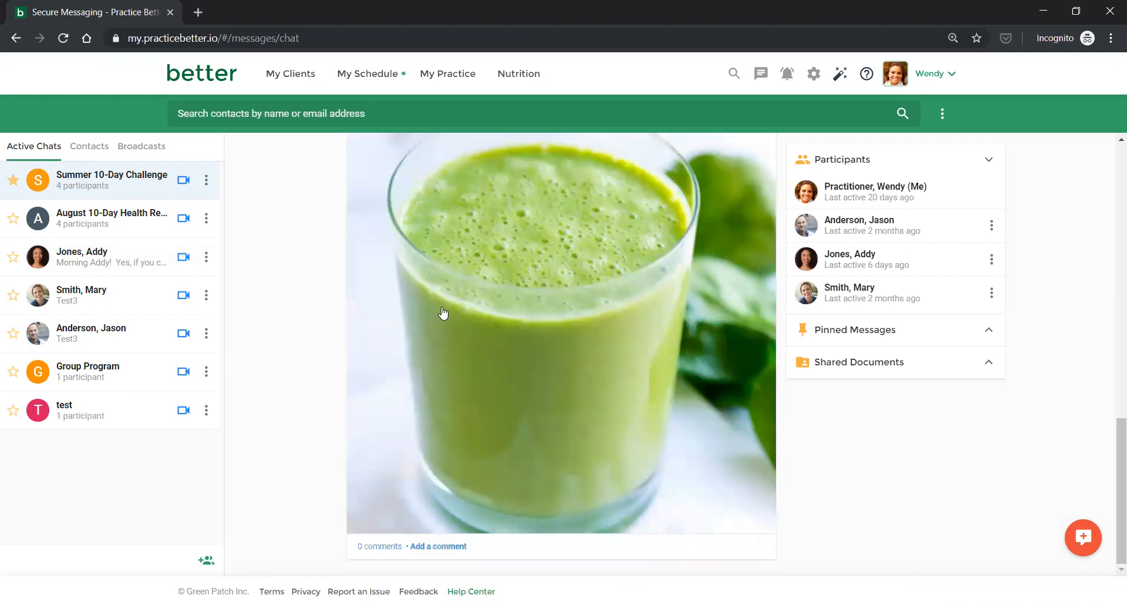
{"action": "scroll", "coordinate": [443, 310], "scroll_direction": "up", "scroll_amount": 15}
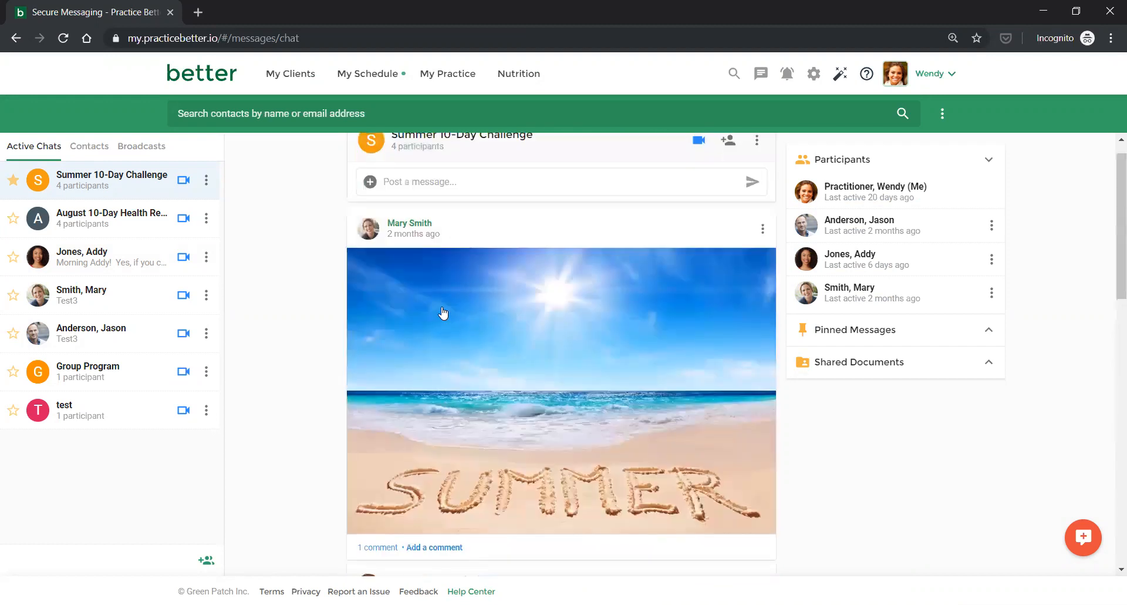
{"action": "scroll", "coordinate": [442, 312], "scroll_direction": "up", "scroll_amount": 1}
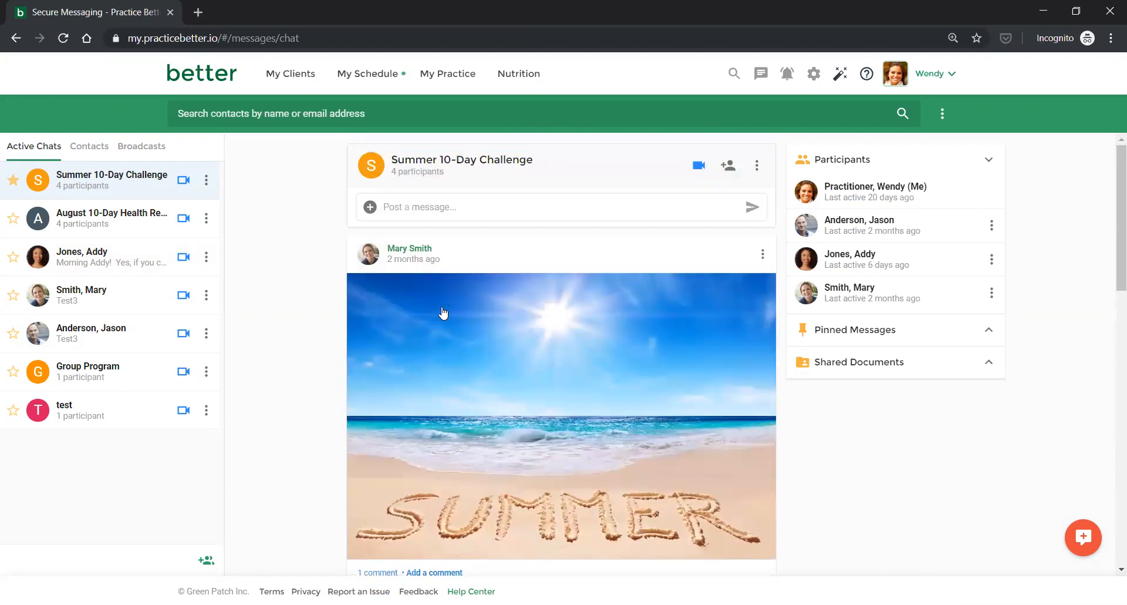
{"action": "left_click", "coordinate": [757, 174]}
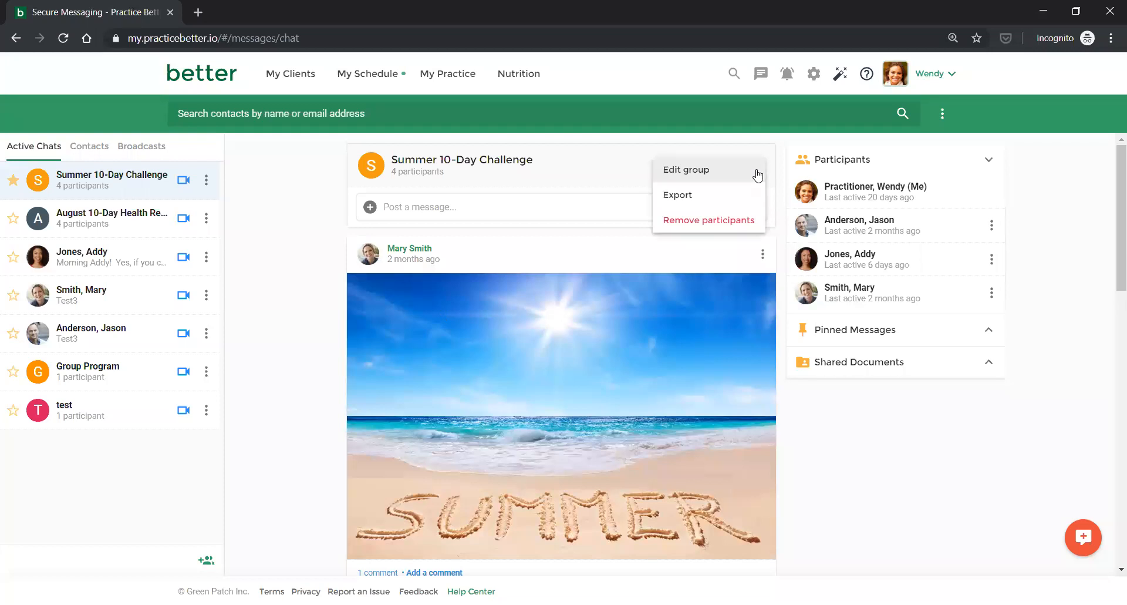
{"action": "left_click", "coordinate": [705, 170]}
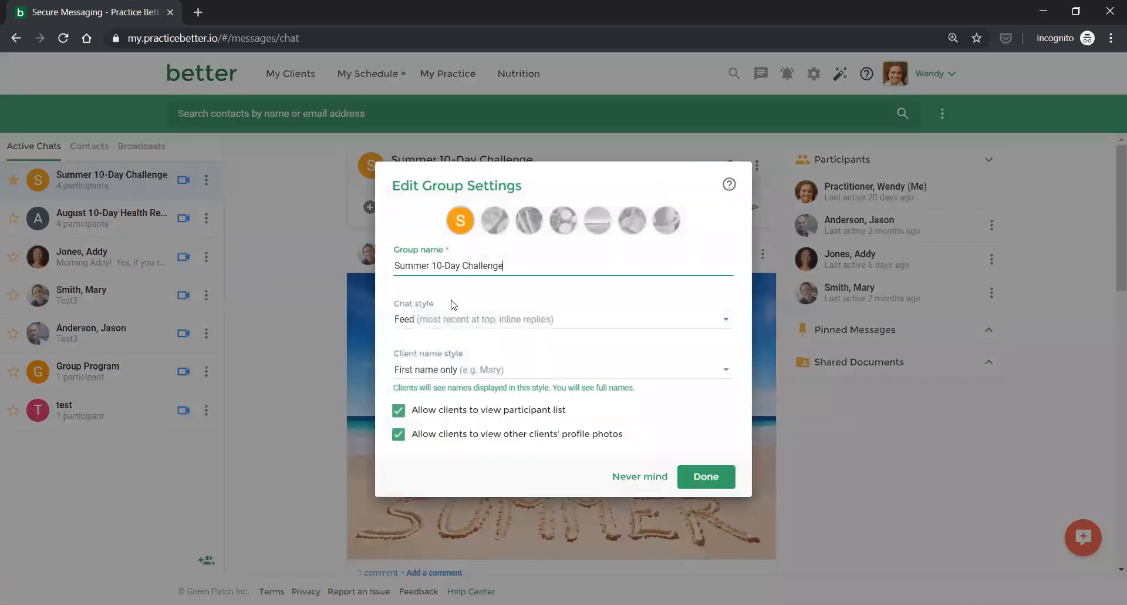
{"action": "left_click", "coordinate": [428, 371]}
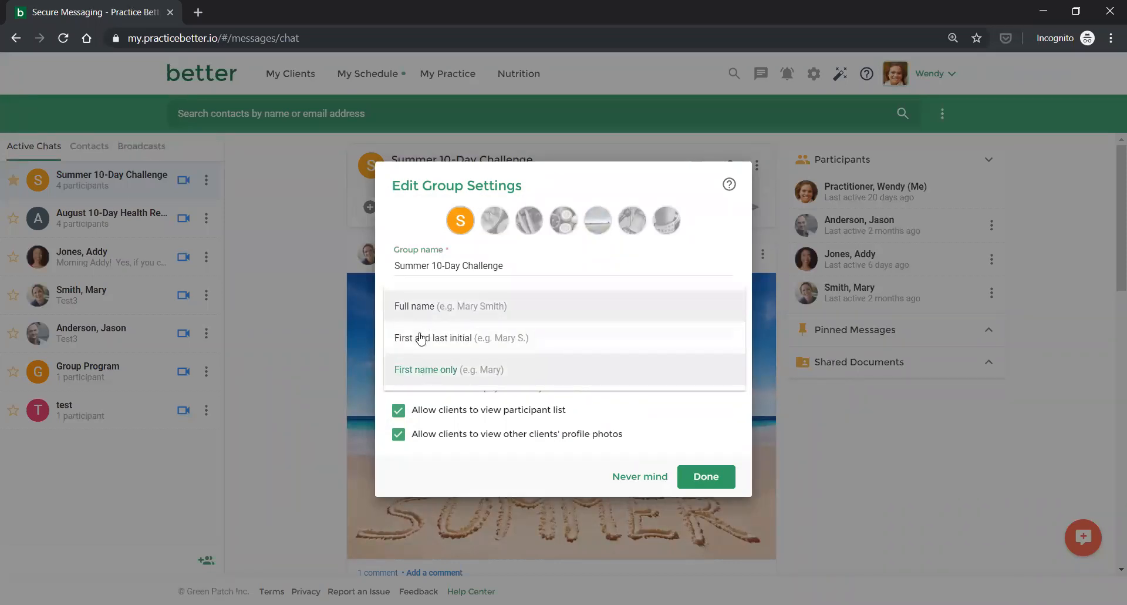
{"action": "left_click", "coordinate": [412, 374]}
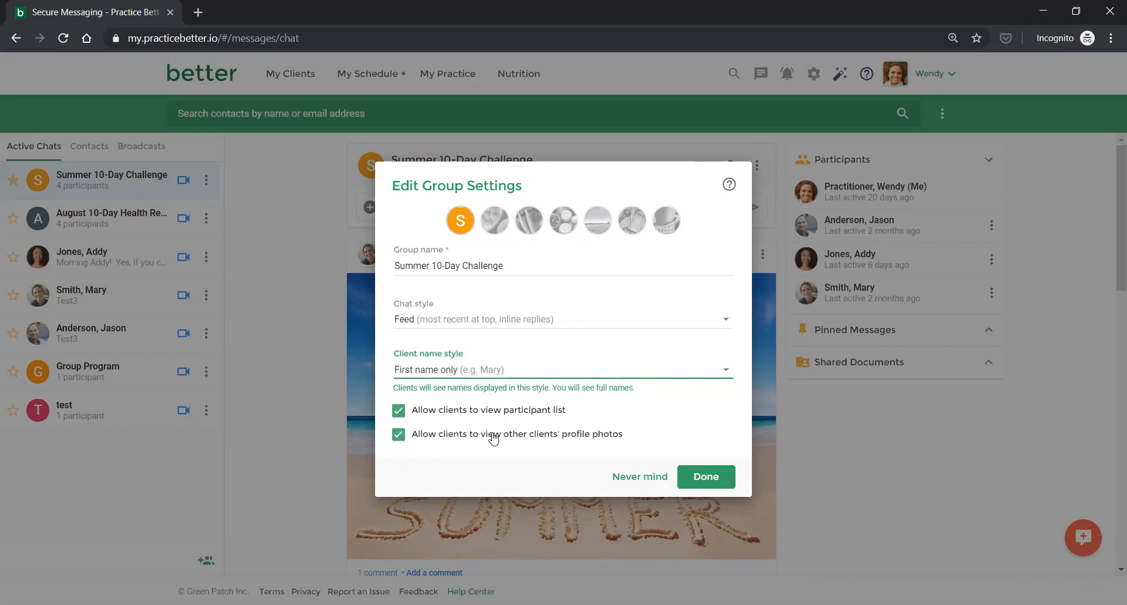
{"action": "left_click", "coordinate": [398, 410]}
{"action": "left_click", "coordinate": [397, 438]}
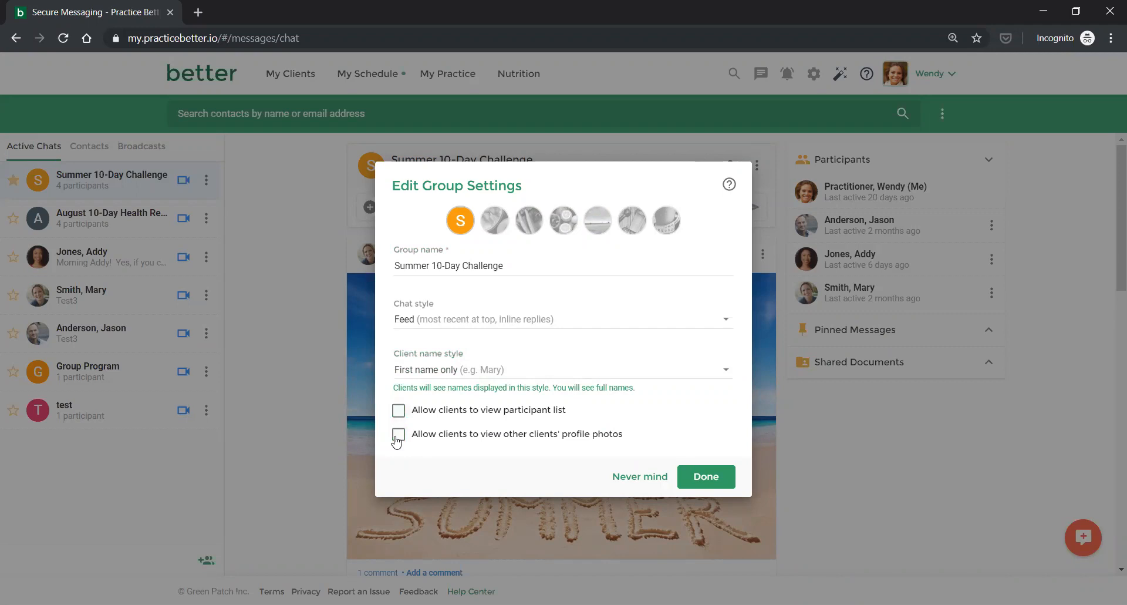
{"action": "left_click", "coordinate": [398, 438]}
{"action": "left_click", "coordinate": [400, 413]}
{"action": "left_click", "coordinate": [649, 485]}
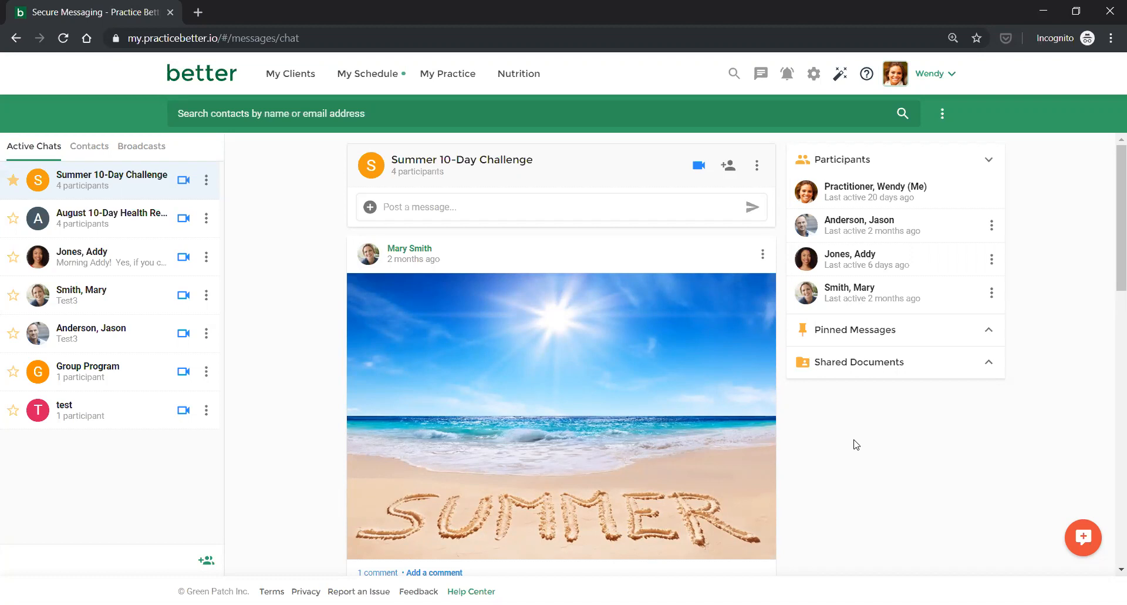
From My Calendar, open the full details page of the Friday Aug 23 Cooking with Greens session.
{"action": "left_click", "coordinate": [353, 75]}
{"action": "left_click", "coordinate": [360, 110]}
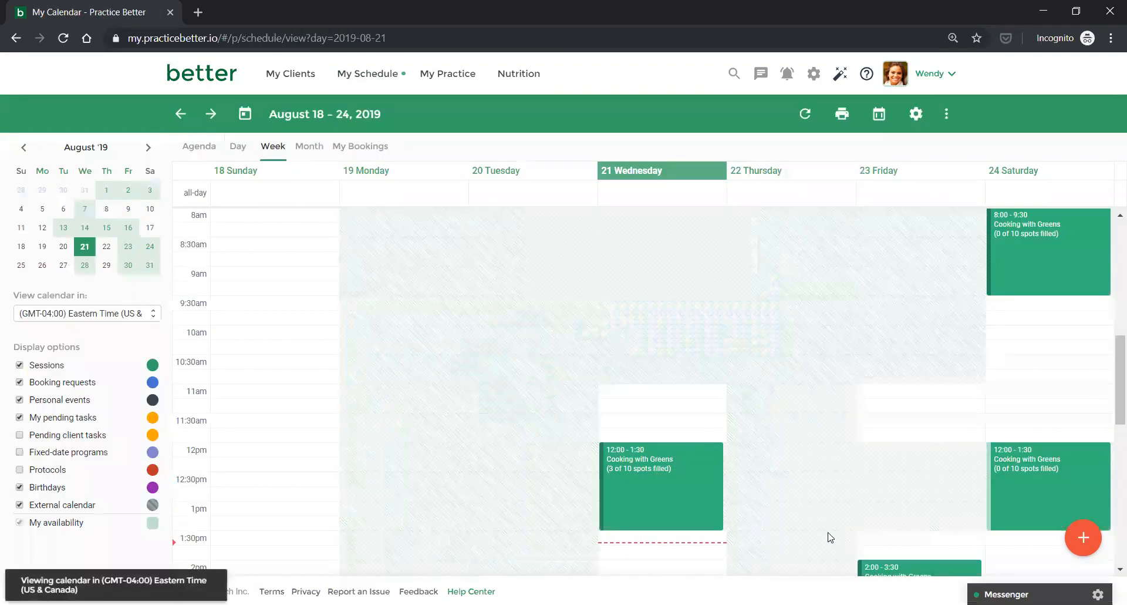
{"action": "left_click", "coordinate": [871, 567]}
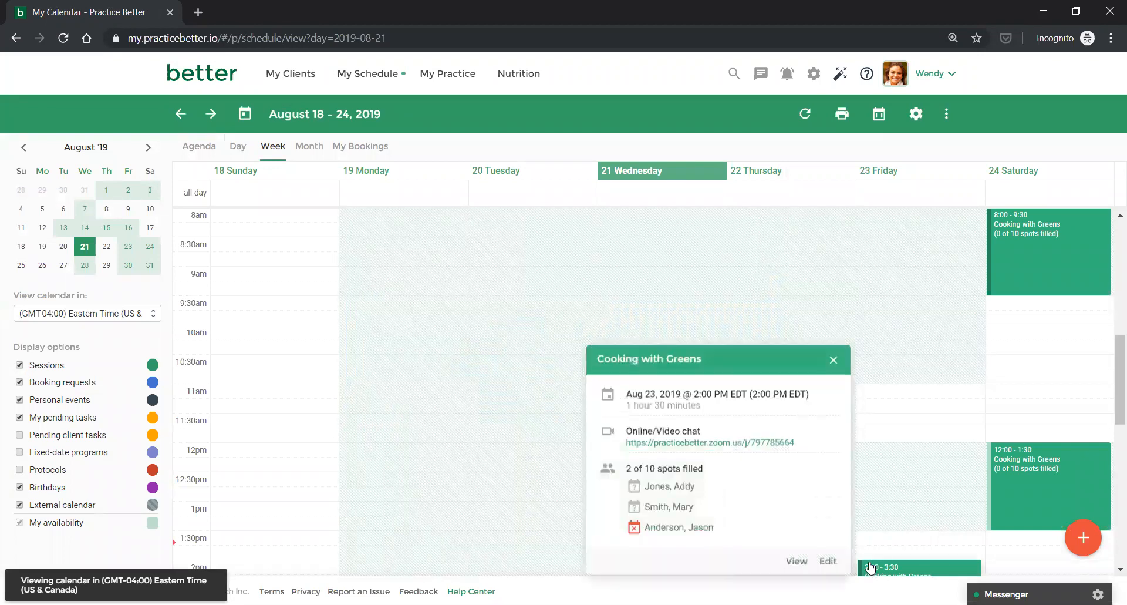
{"action": "left_click", "coordinate": [797, 561]}
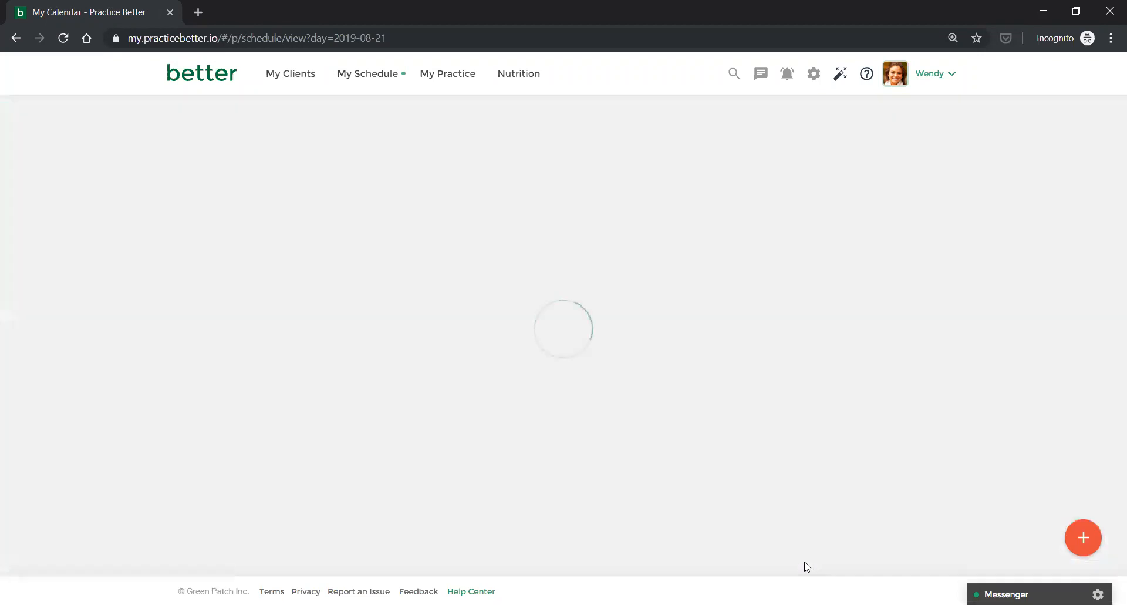
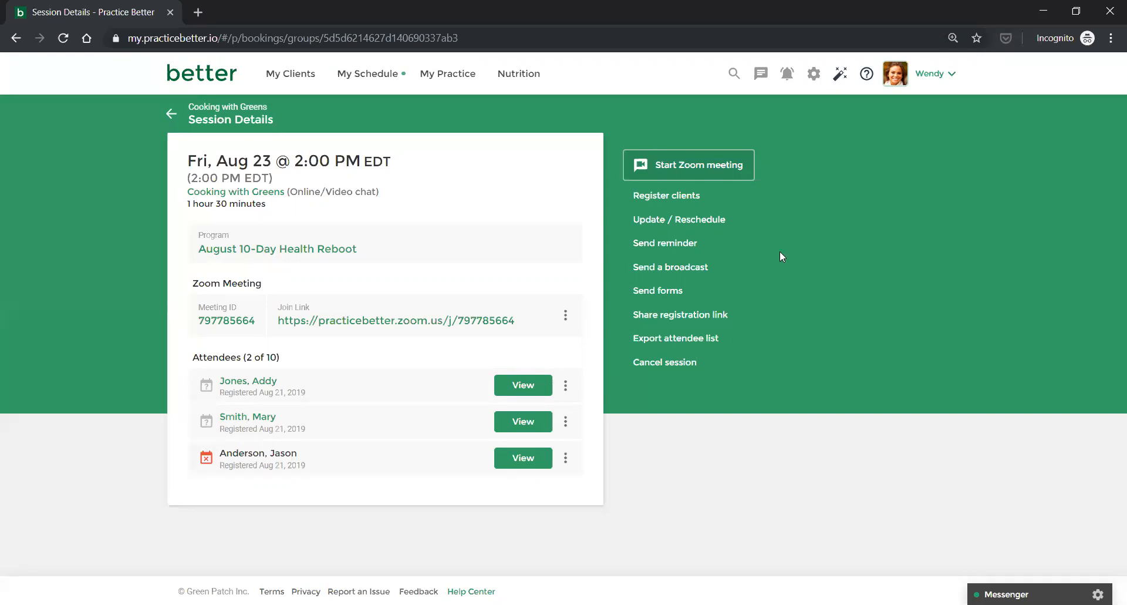
Leave the session details page and open the Secure Messaging chat list.
{"action": "left_click", "coordinate": [758, 75]}
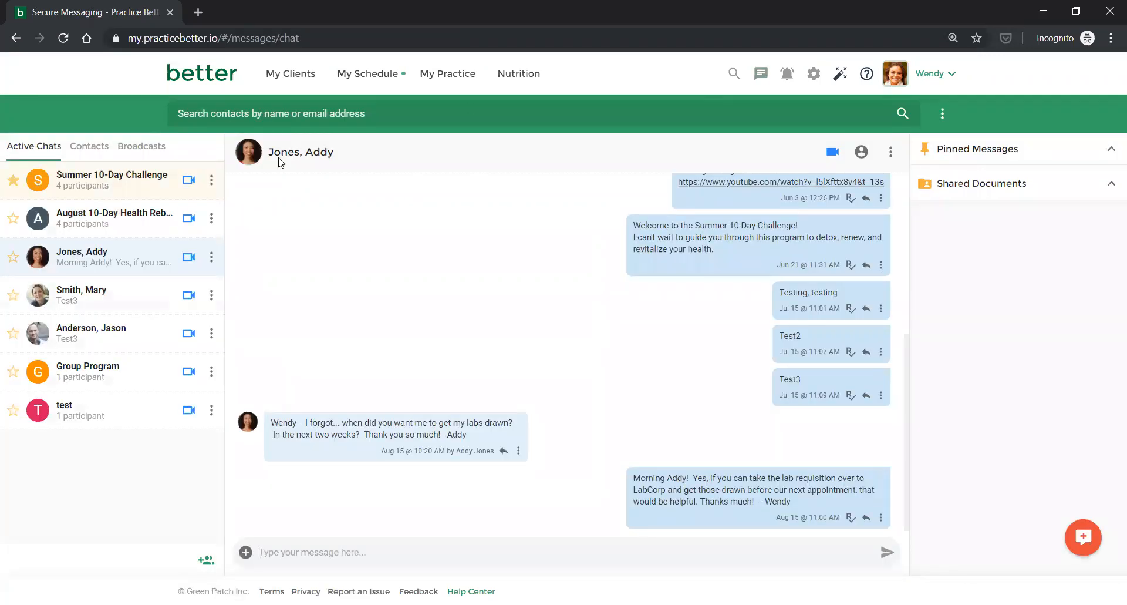
Open the Summer 10-Day Challenge chat, read through its introduction posts, and collapse the Participants panel.
{"action": "left_click", "coordinate": [137, 185]}
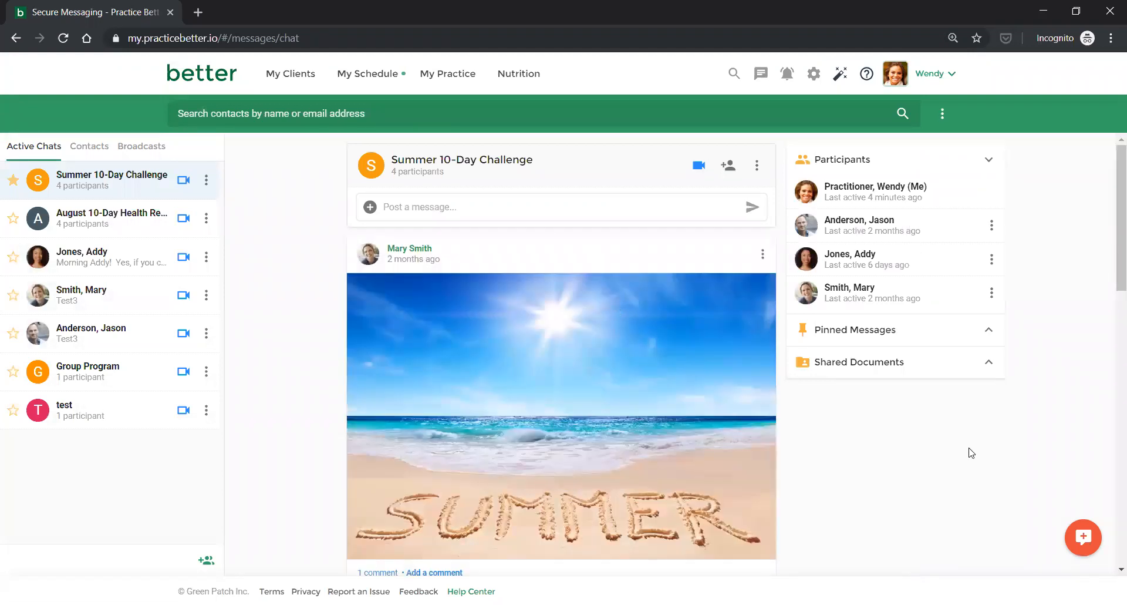
{"action": "scroll", "coordinate": [971, 452], "scroll_direction": "down", "scroll_amount": 3}
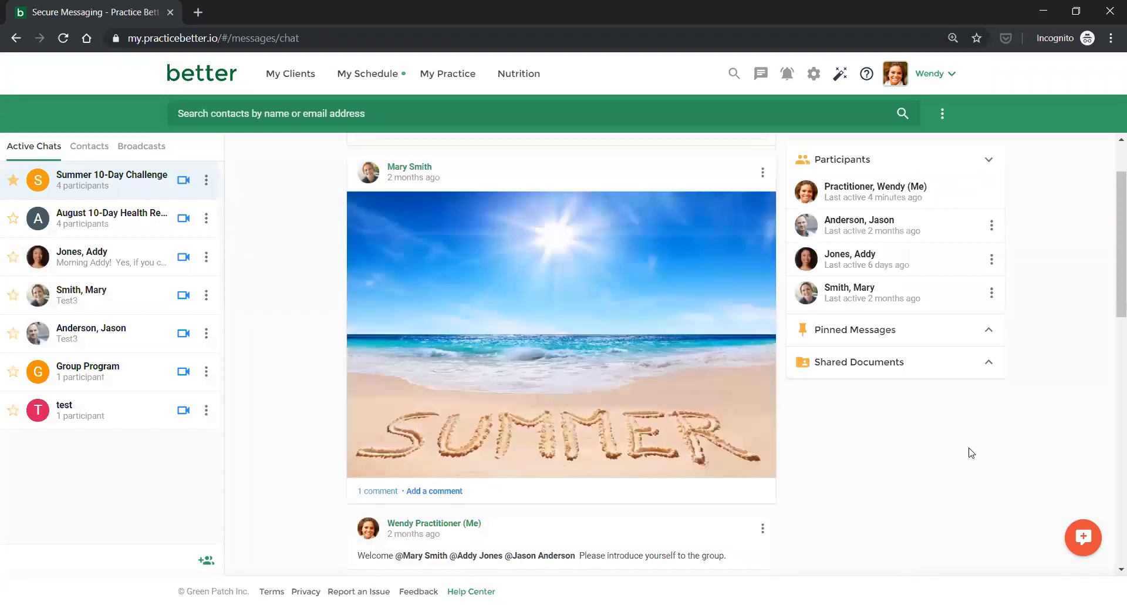
{"action": "scroll", "coordinate": [971, 452], "scroll_direction": "down", "scroll_amount": 2}
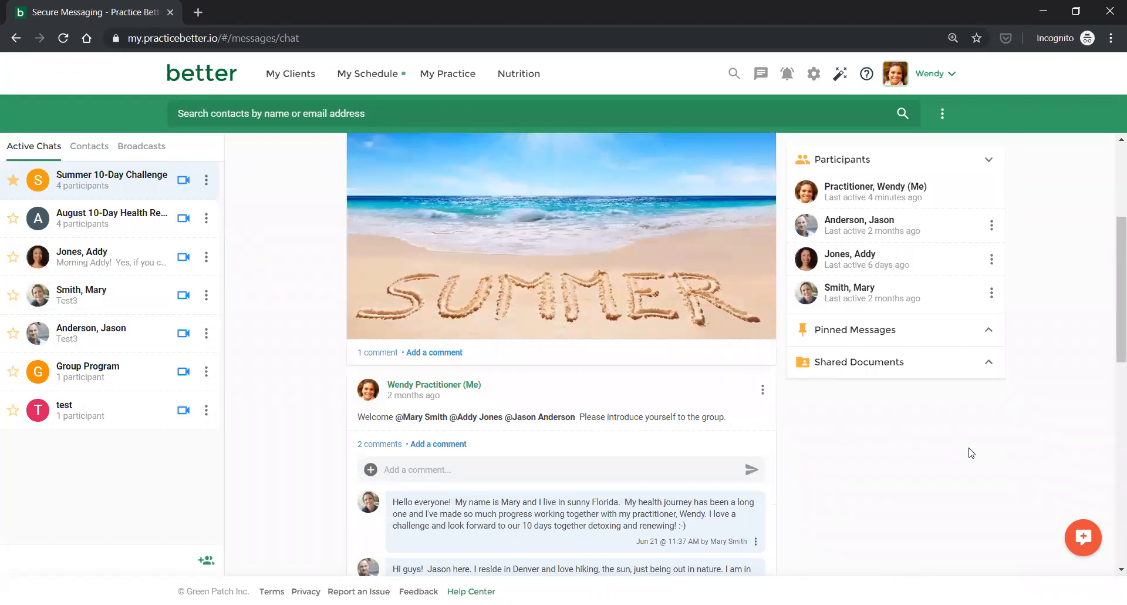
{"action": "scroll", "coordinate": [971, 452], "scroll_direction": "down", "scroll_amount": 2}
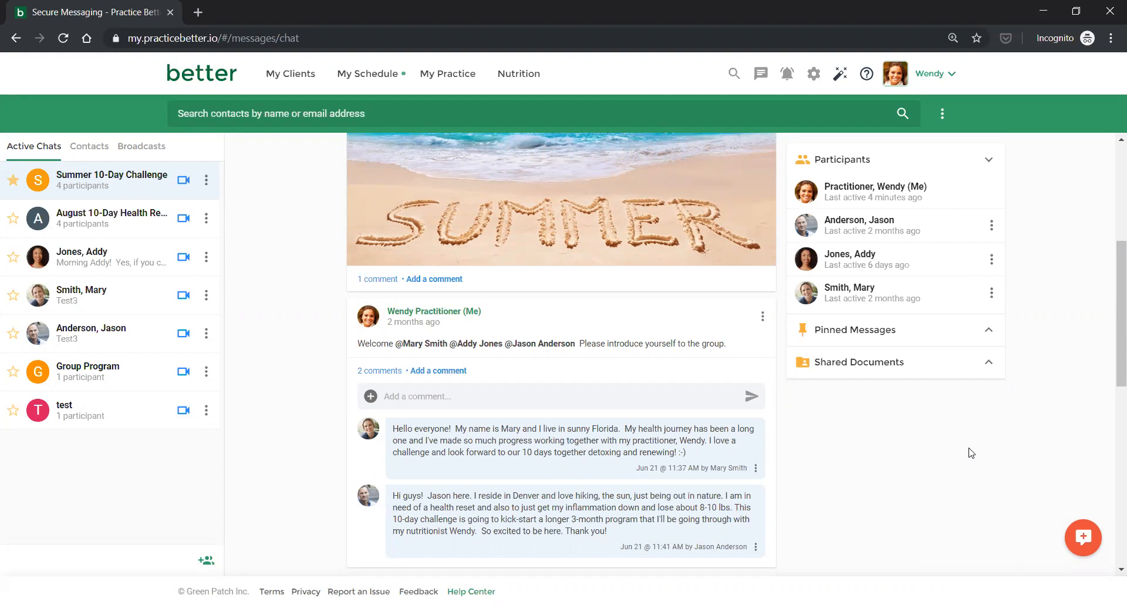
{"action": "scroll", "coordinate": [970, 452], "scroll_direction": "down", "scroll_amount": 4}
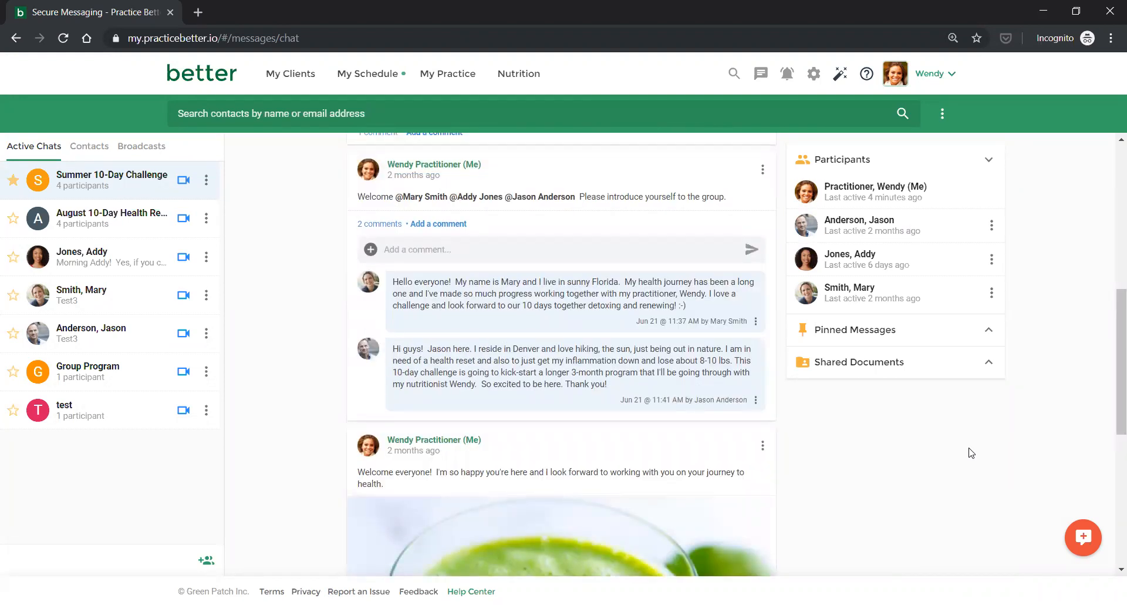
{"action": "scroll", "coordinate": [971, 452], "scroll_direction": "down", "scroll_amount": 2}
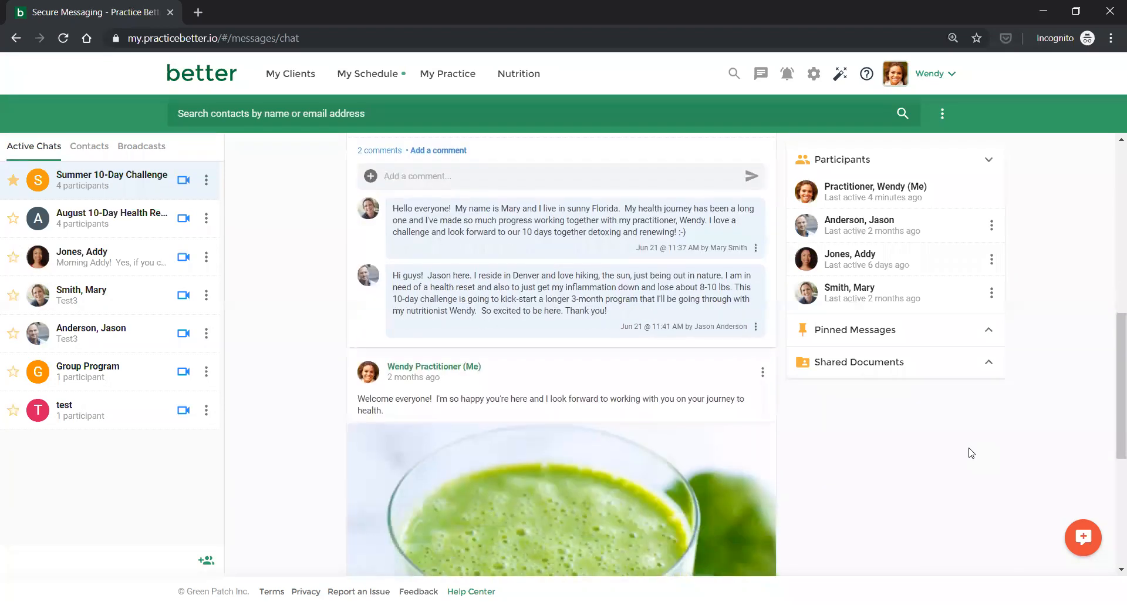
{"action": "scroll", "coordinate": [971, 452], "scroll_direction": "down", "scroll_amount": 2}
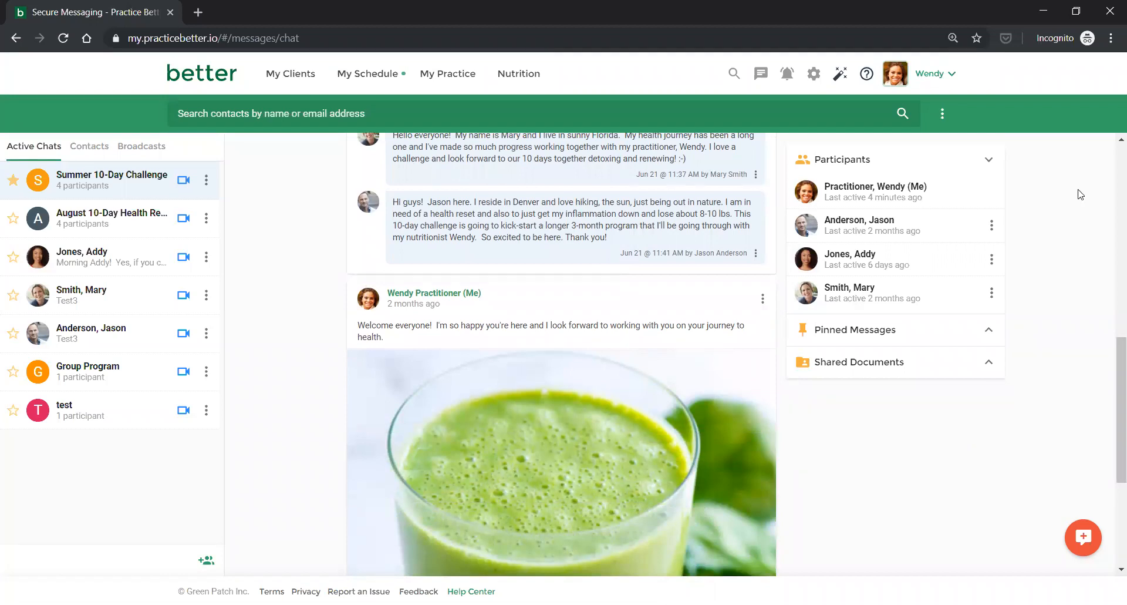
{"action": "left_click", "coordinate": [988, 160]}
{"action": "scroll", "coordinate": [957, 434], "scroll_direction": "up", "scroll_amount": 5}
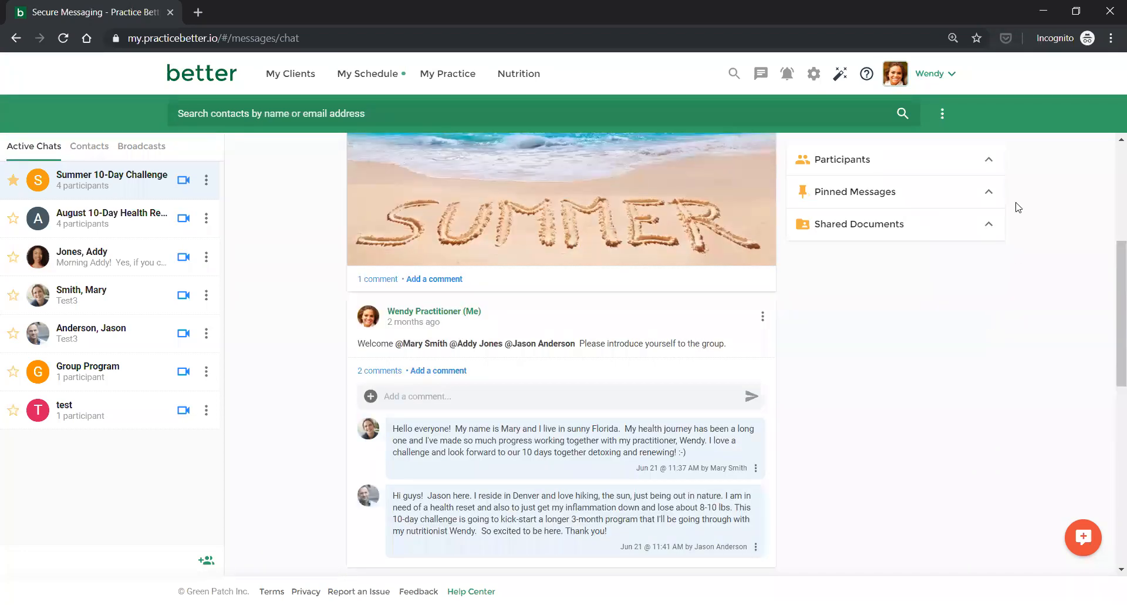
Confirm the Summer 10-Day Challenge chat has no pinned messages, then return to the Home dashboard.
{"action": "left_click", "coordinate": [992, 193]}
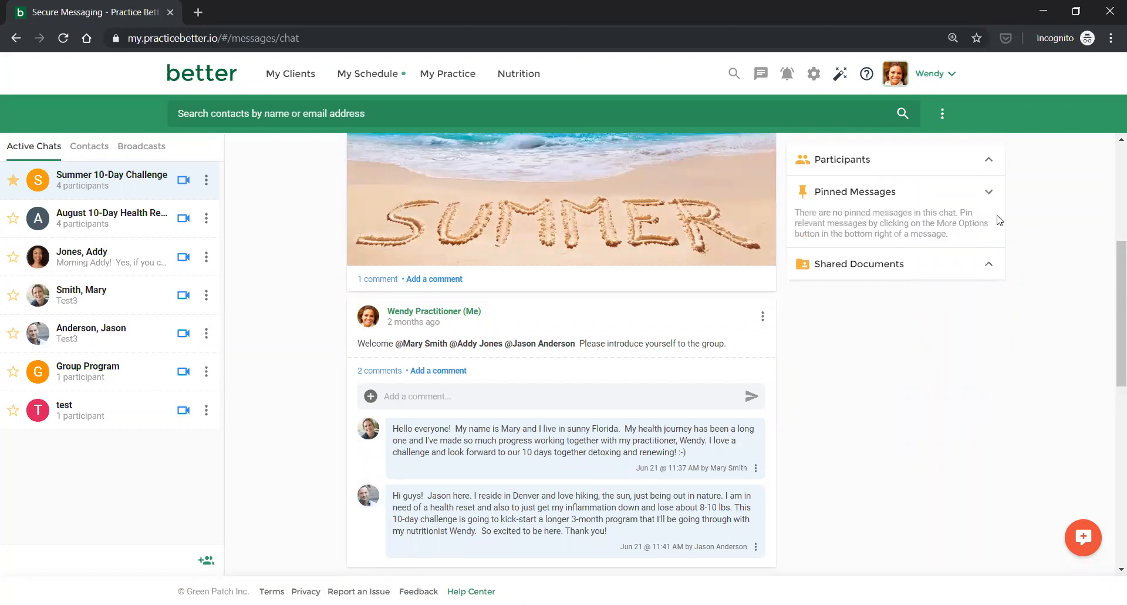
{"action": "left_click", "coordinate": [991, 195]}
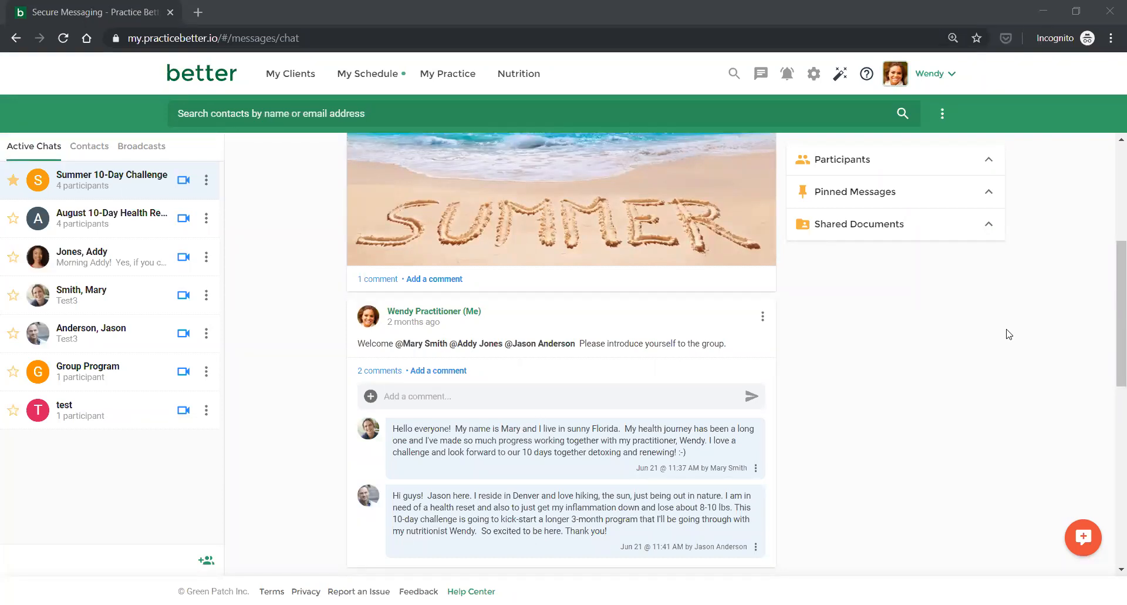
{"action": "left_click", "coordinate": [992, 101]}
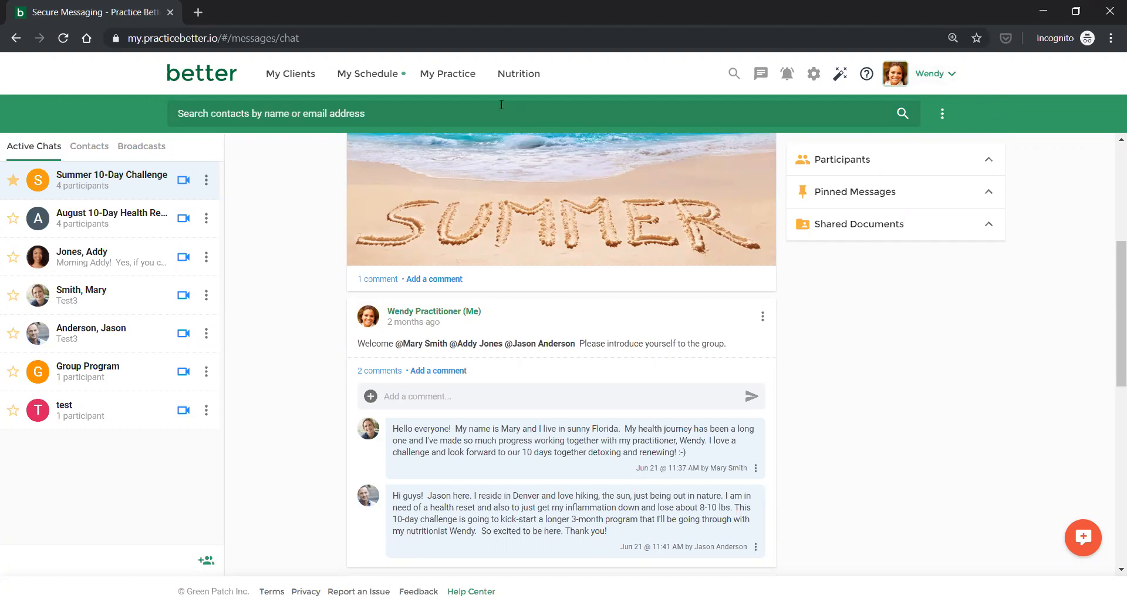
{"action": "left_click", "coordinate": [235, 78]}
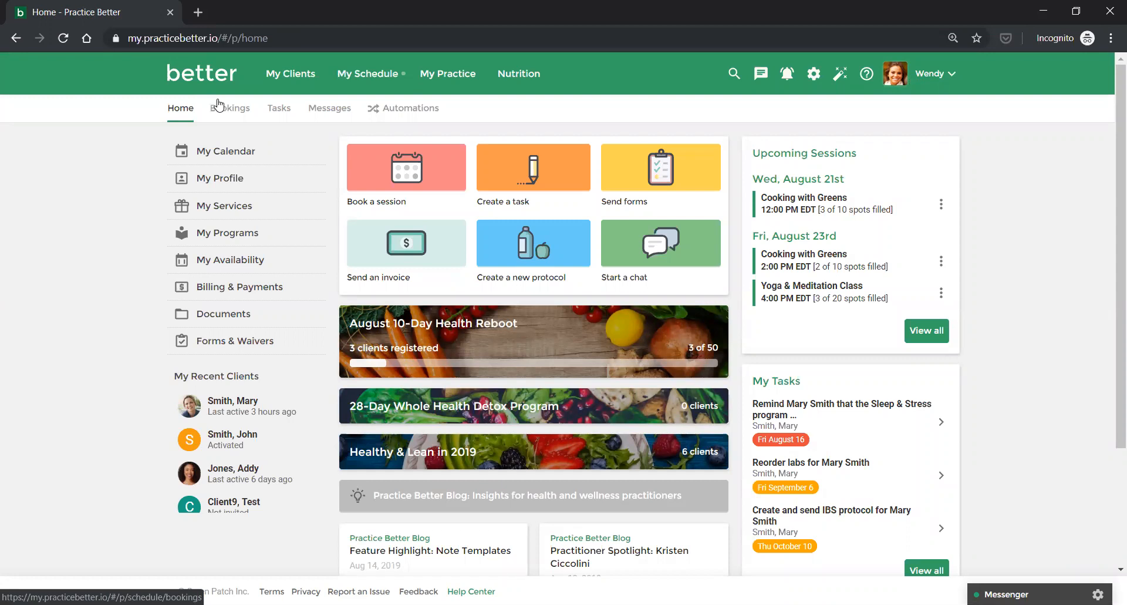
On the Automations page, bring up Create Automation with its seven automation types.
{"action": "left_click", "coordinate": [398, 111]}
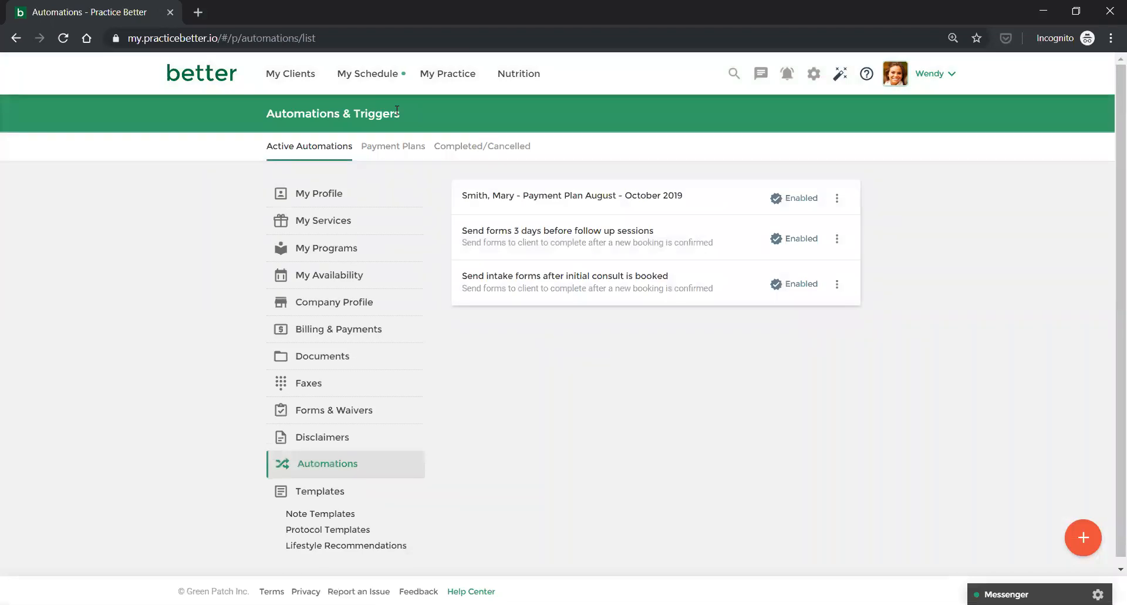
{"action": "left_click", "coordinate": [1077, 534]}
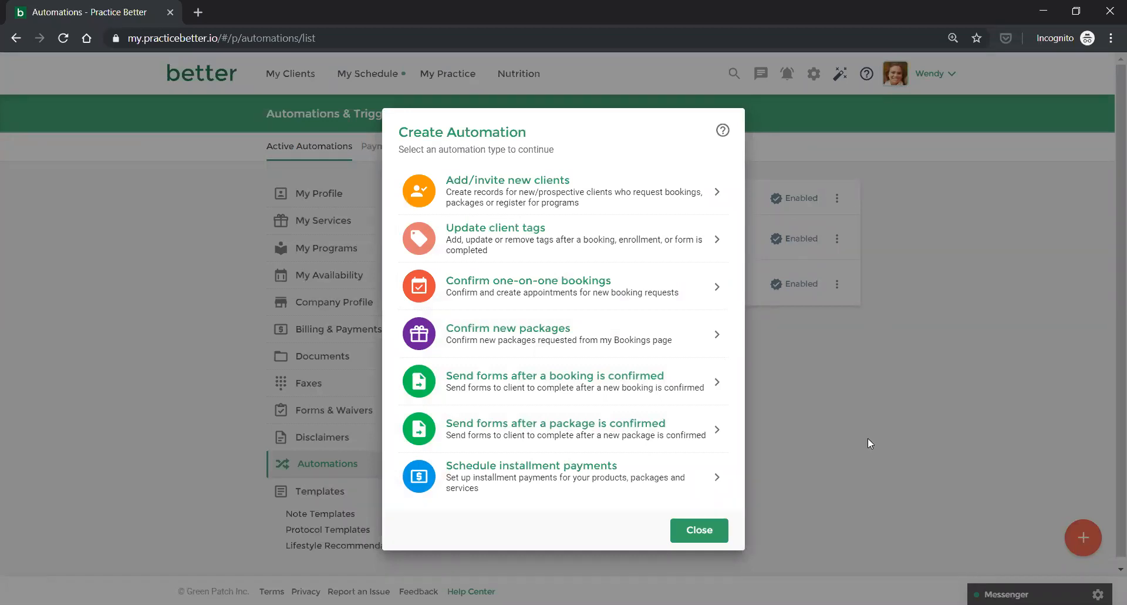
Choose 'Send forms after a booking is confirmed' and name it 'Cooking with Greens Questionnaire'.
{"action": "left_click", "coordinate": [504, 380]}
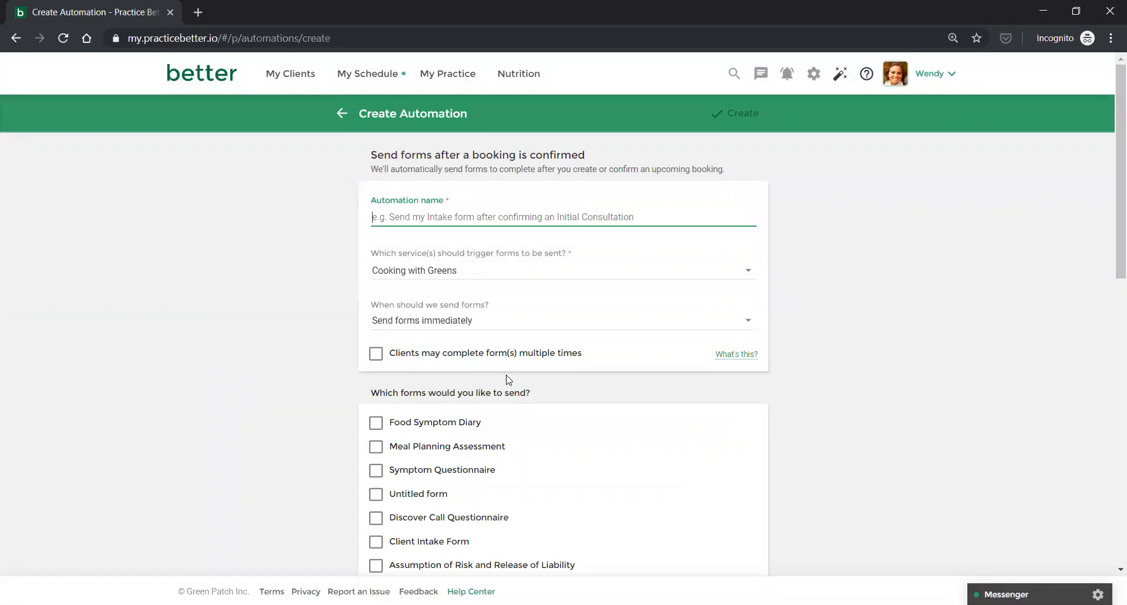
{"action": "type", "text": "Cooking wi"}
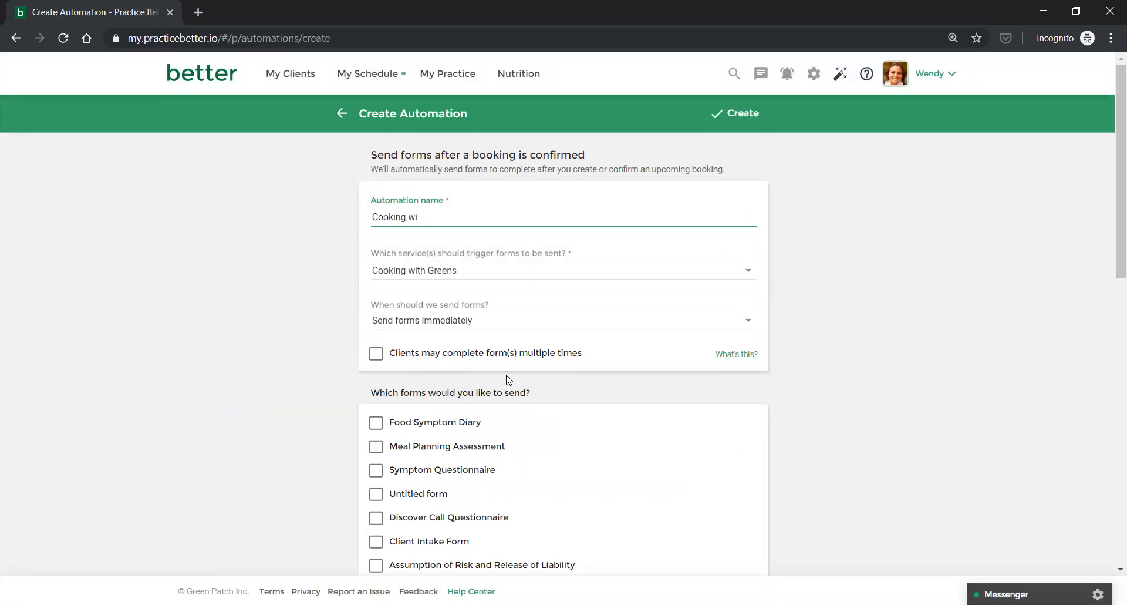
{"action": "type", "text": "th Greens Questionnaire"}
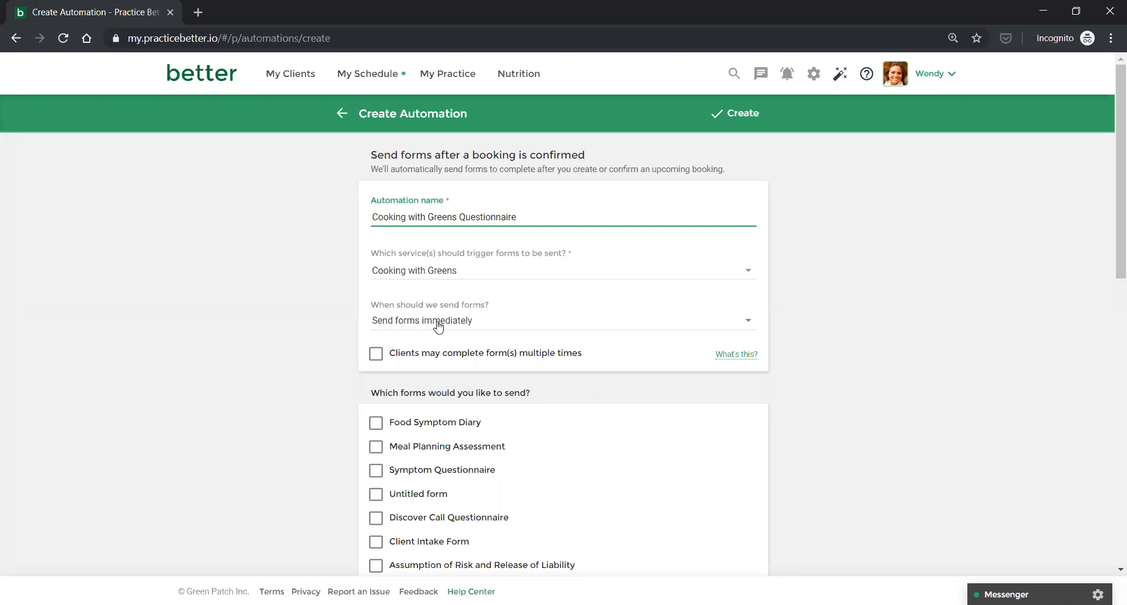
{"action": "scroll", "coordinate": [437, 323], "scroll_direction": "down", "scroll_amount": 1}
{"action": "left_click", "coordinate": [431, 198]}
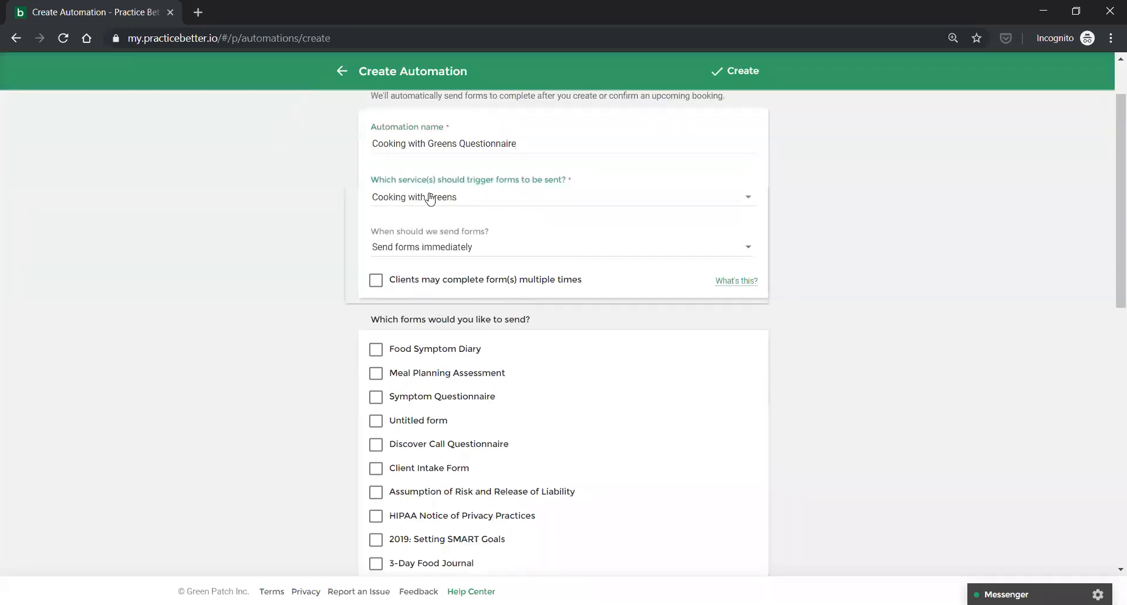
{"action": "left_click", "coordinate": [359, 199]}
{"action": "left_click", "coordinate": [359, 199]}
{"action": "left_click", "coordinate": [297, 213]}
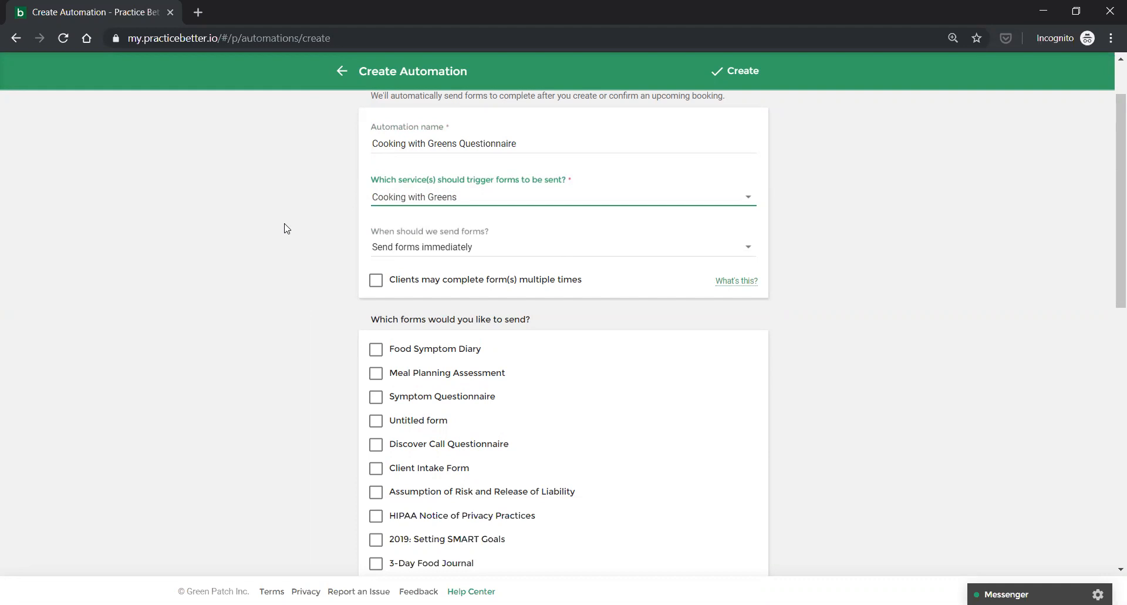
{"action": "scroll", "coordinate": [286, 228], "scroll_direction": "down", "scroll_amount": 1}
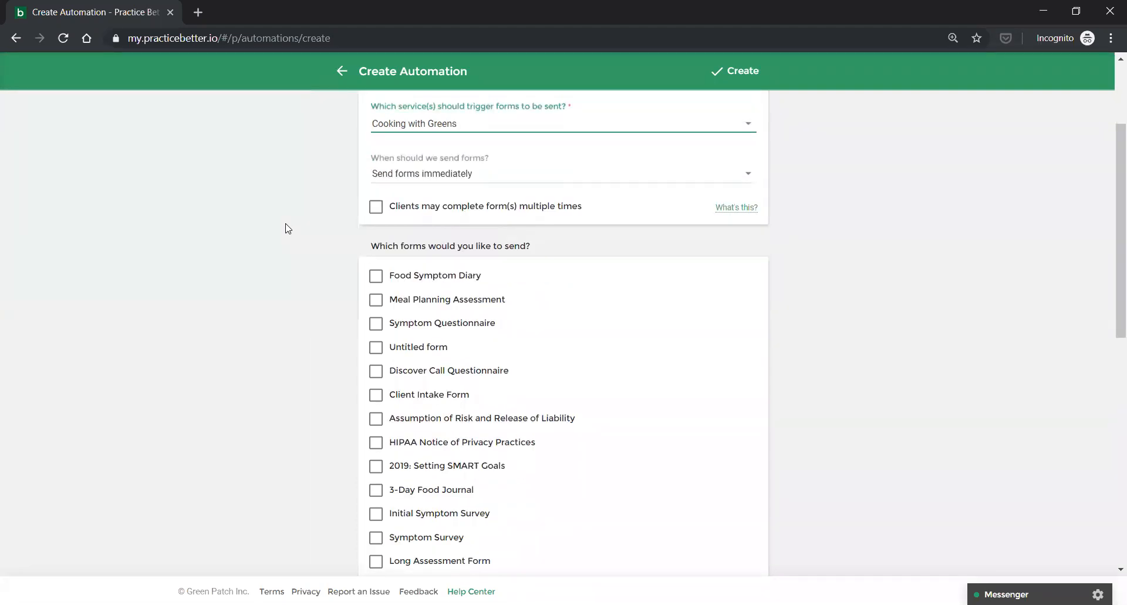
{"action": "left_click", "coordinate": [415, 176]}
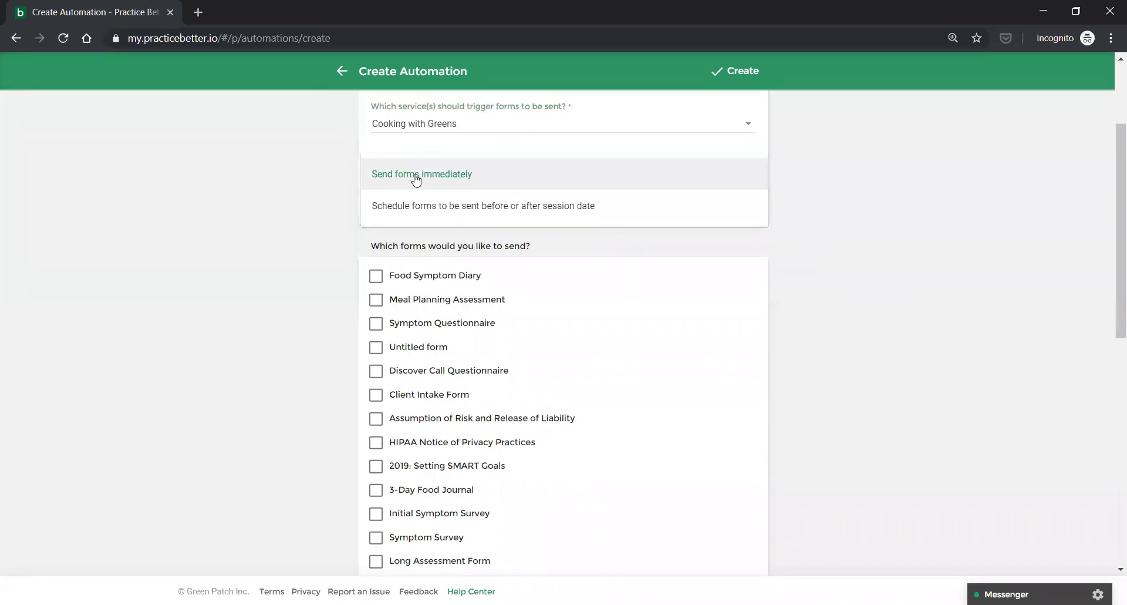
{"action": "left_click", "coordinate": [425, 183]}
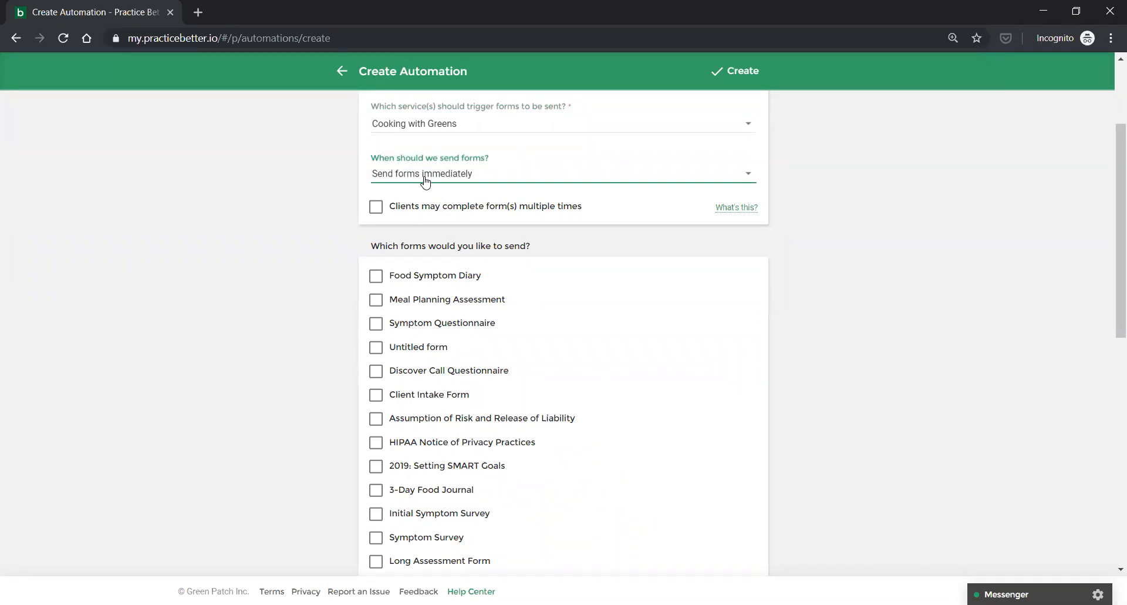
Choose the forms to send, leaving 2019: Setting SMART Goals ticked and the Client Intake Form unticked.
{"action": "left_click", "coordinate": [377, 471]}
{"action": "left_click", "coordinate": [376, 398]}
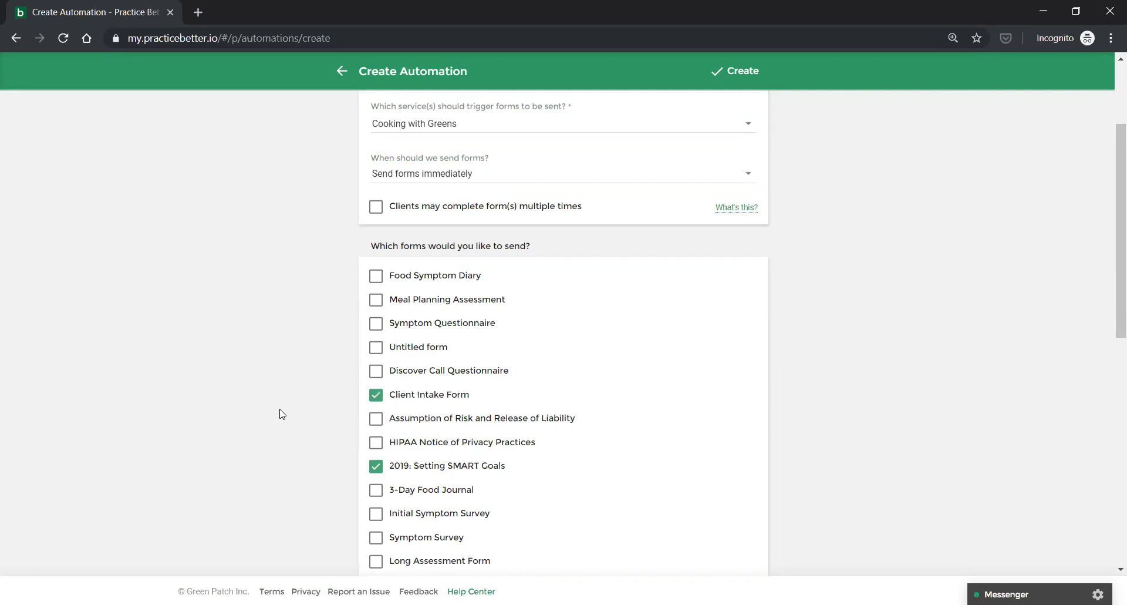
{"action": "scroll", "coordinate": [281, 413], "scroll_direction": "down", "scroll_amount": 1}
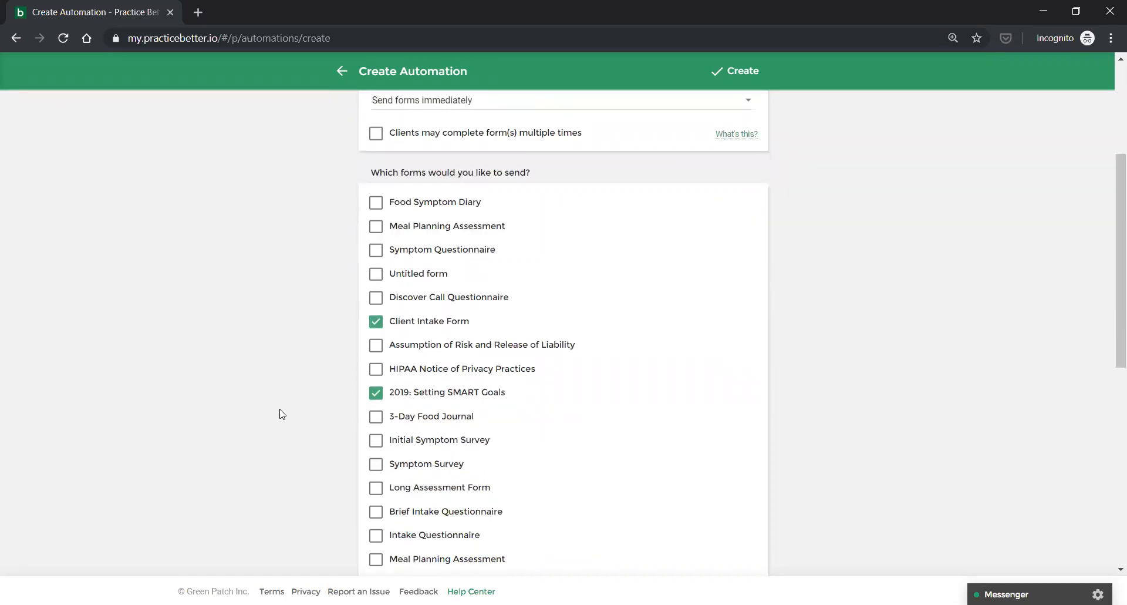
{"action": "left_click", "coordinate": [376, 536]}
{"action": "left_click", "coordinate": [375, 323]}
{"action": "scroll", "coordinate": [306, 355], "scroll_direction": "down", "scroll_amount": 3}
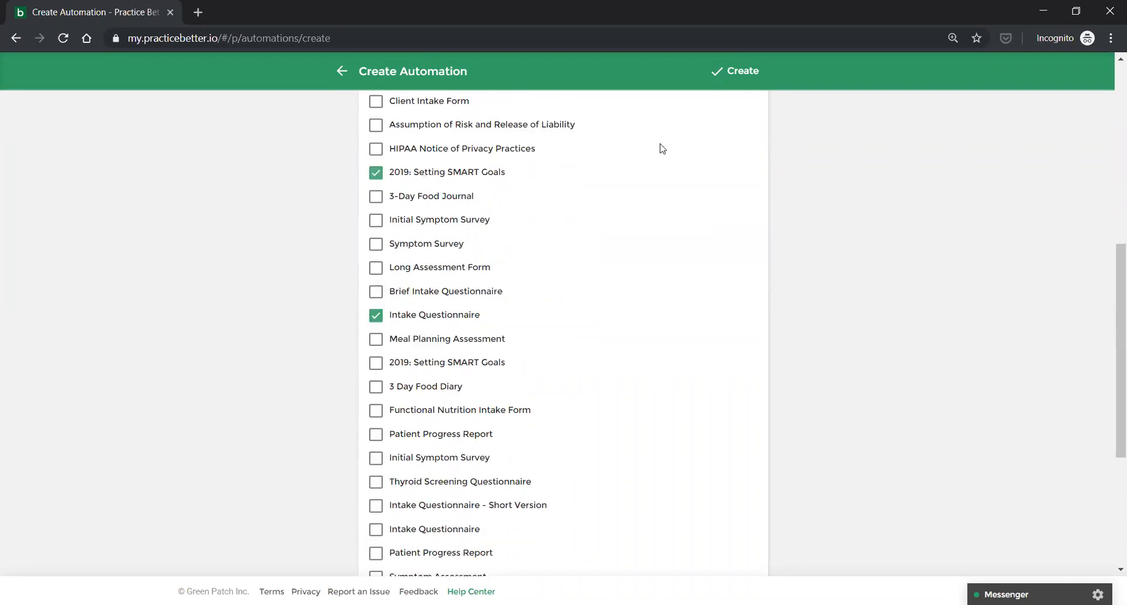
Scroll back through the form list to review the selected forms.
{"action": "scroll", "coordinate": [853, 264], "scroll_direction": "up", "scroll_amount": 3}
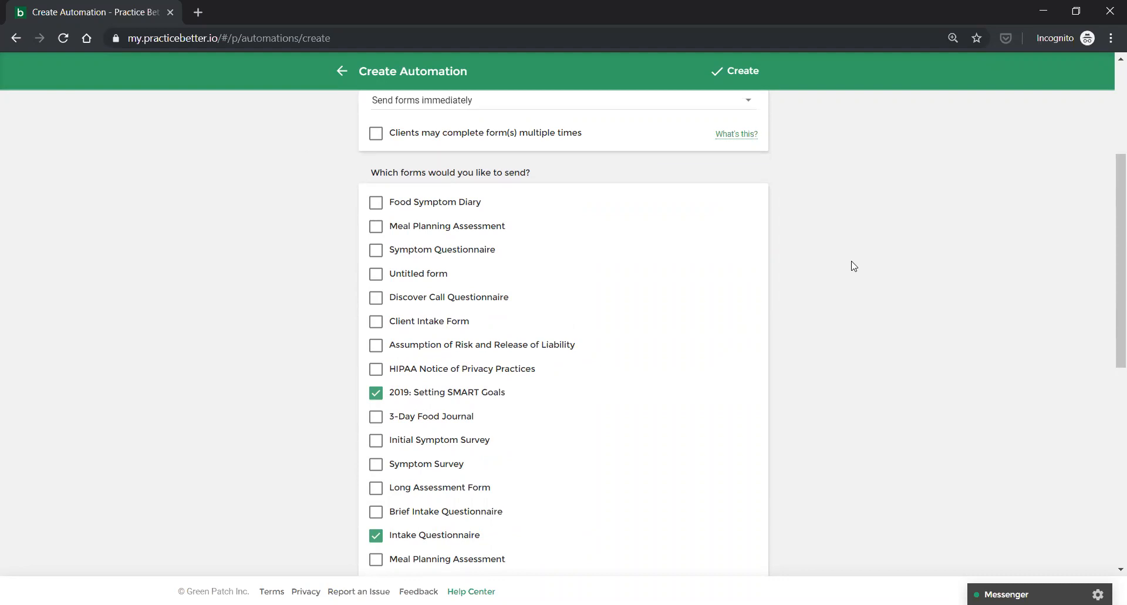
{"action": "scroll", "coordinate": [853, 266], "scroll_direction": "up", "scroll_amount": 2}
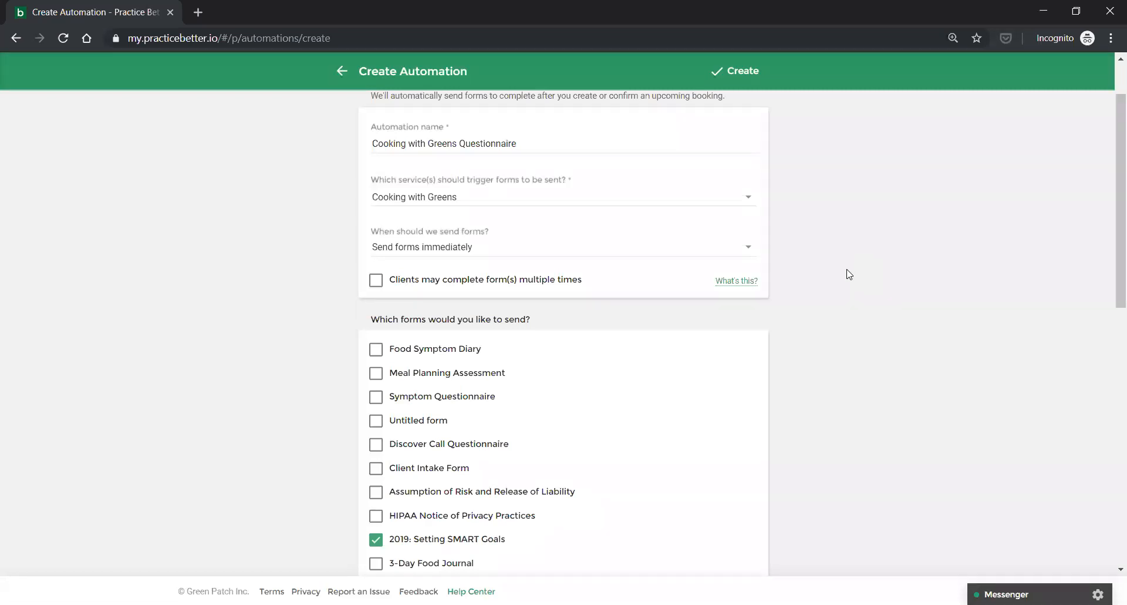
{"action": "scroll", "coordinate": [848, 273], "scroll_direction": "up", "scroll_amount": 2}
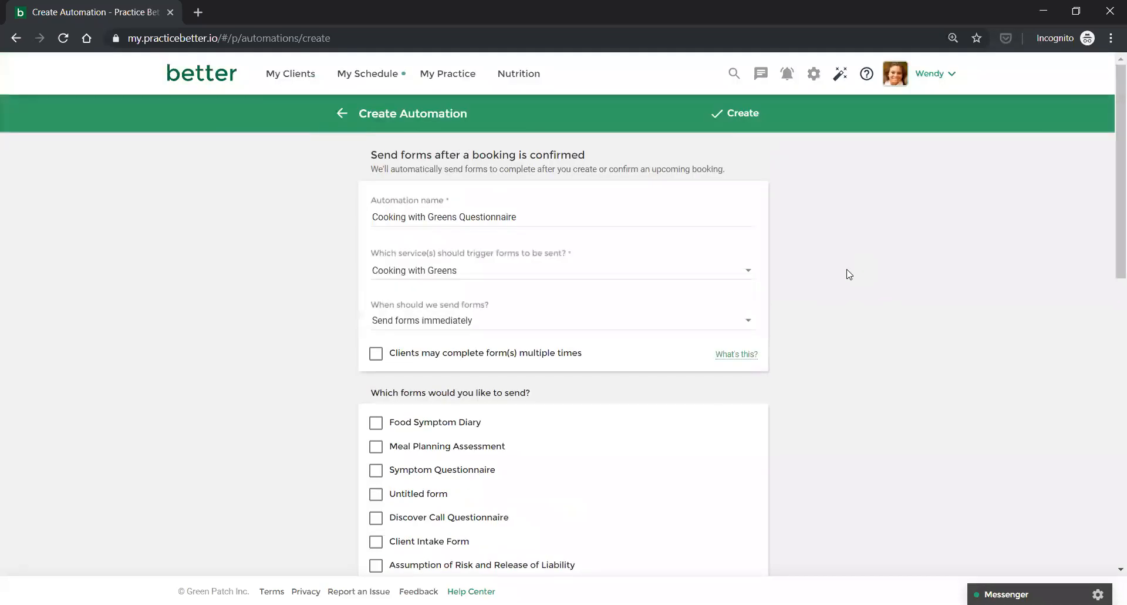
{"action": "scroll", "coordinate": [848, 274], "scroll_direction": "down", "scroll_amount": 3}
{"action": "scroll", "coordinate": [848, 275], "scroll_direction": "up", "scroll_amount": 1}
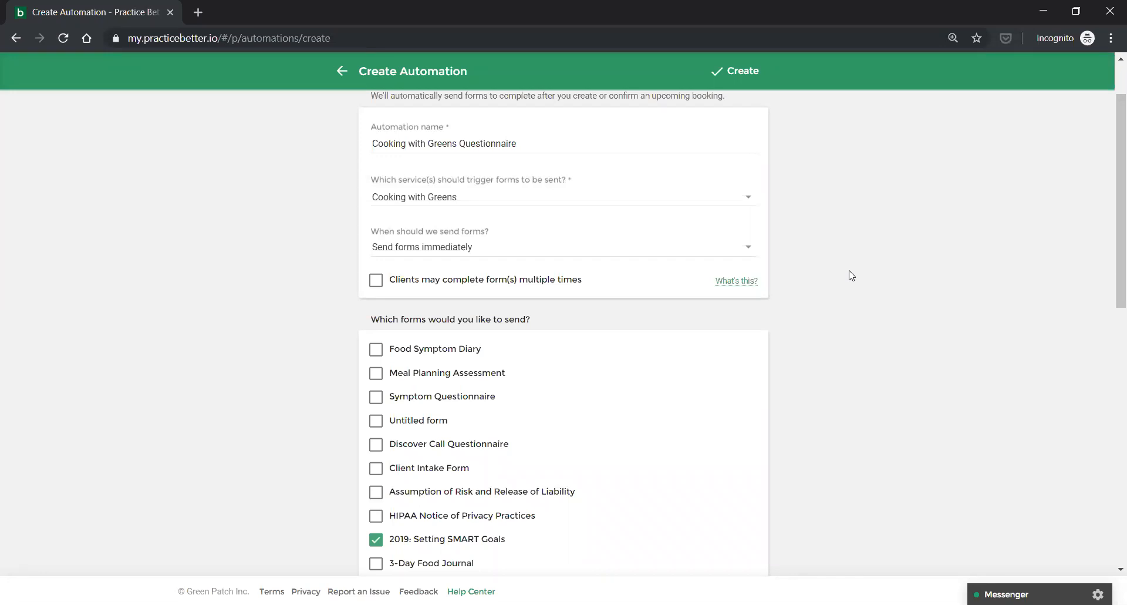
{"action": "scroll", "coordinate": [919, 428], "scroll_direction": "down", "scroll_amount": 1}
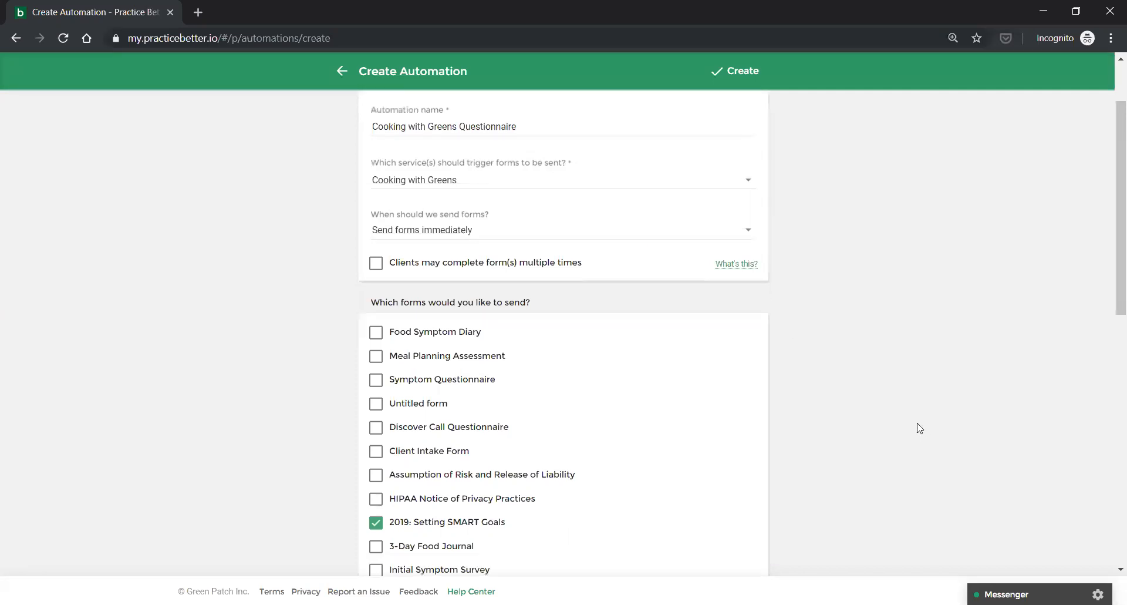
{"action": "scroll", "coordinate": [919, 428], "scroll_direction": "down", "scroll_amount": 2}
{"action": "scroll", "coordinate": [919, 428], "scroll_direction": "up", "scroll_amount": 1}
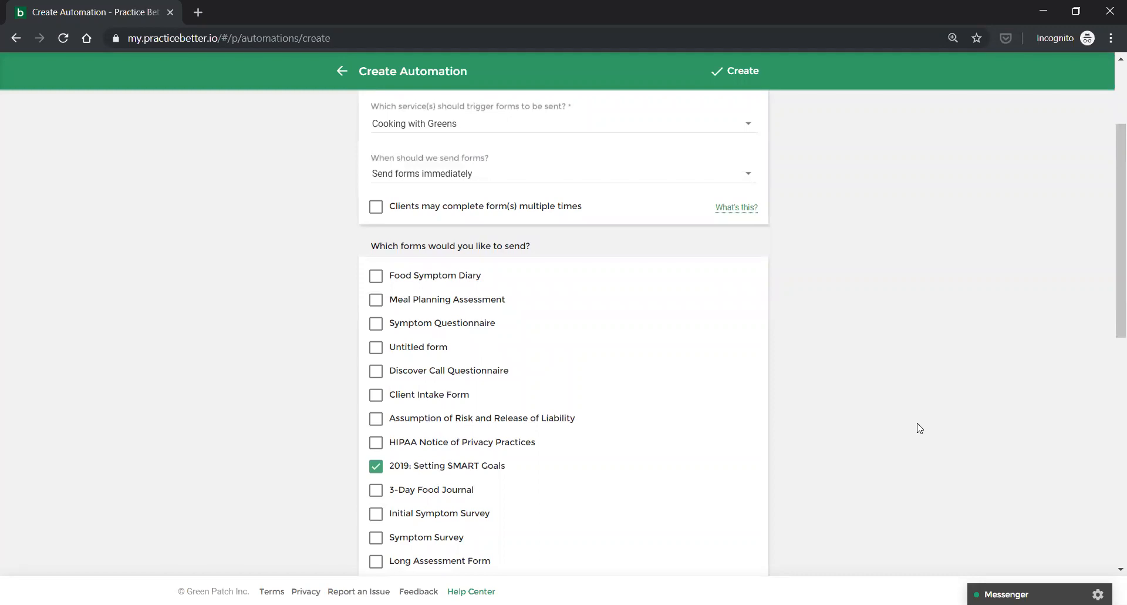
{"action": "scroll", "coordinate": [919, 428], "scroll_direction": "up", "scroll_amount": 1}
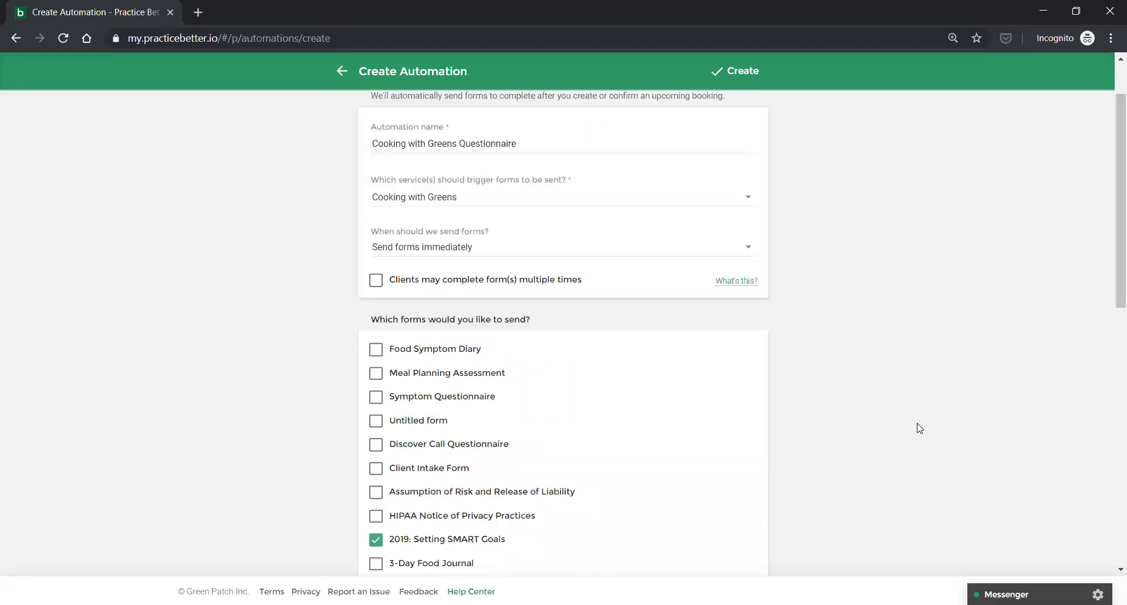
{"action": "left_click", "coordinate": [437, 254]}
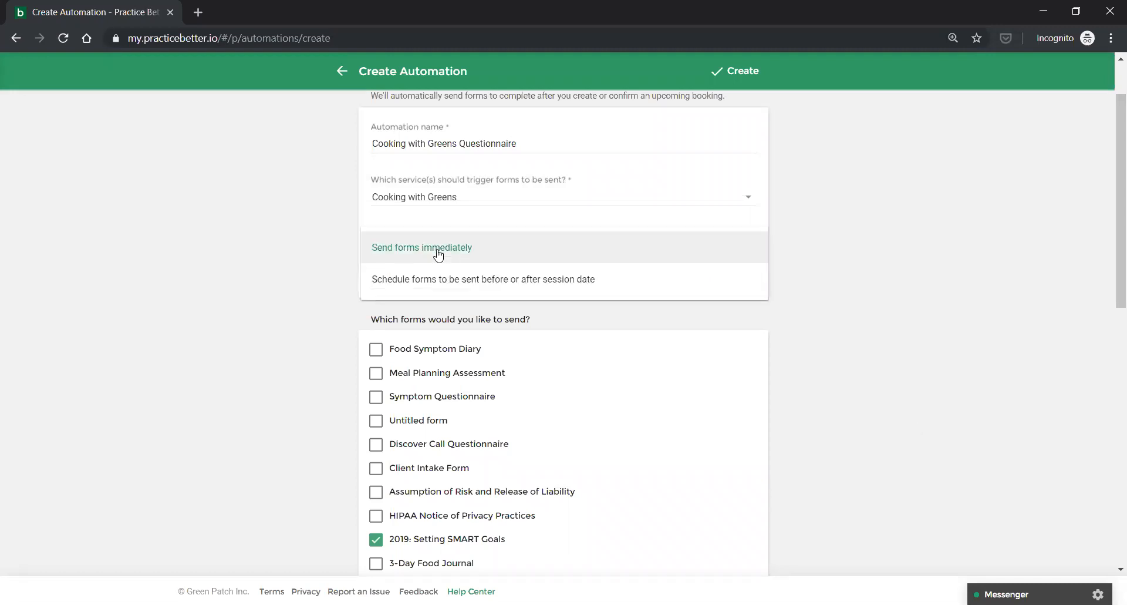
{"action": "left_click", "coordinate": [438, 254]}
{"action": "left_click", "coordinate": [377, 281]}
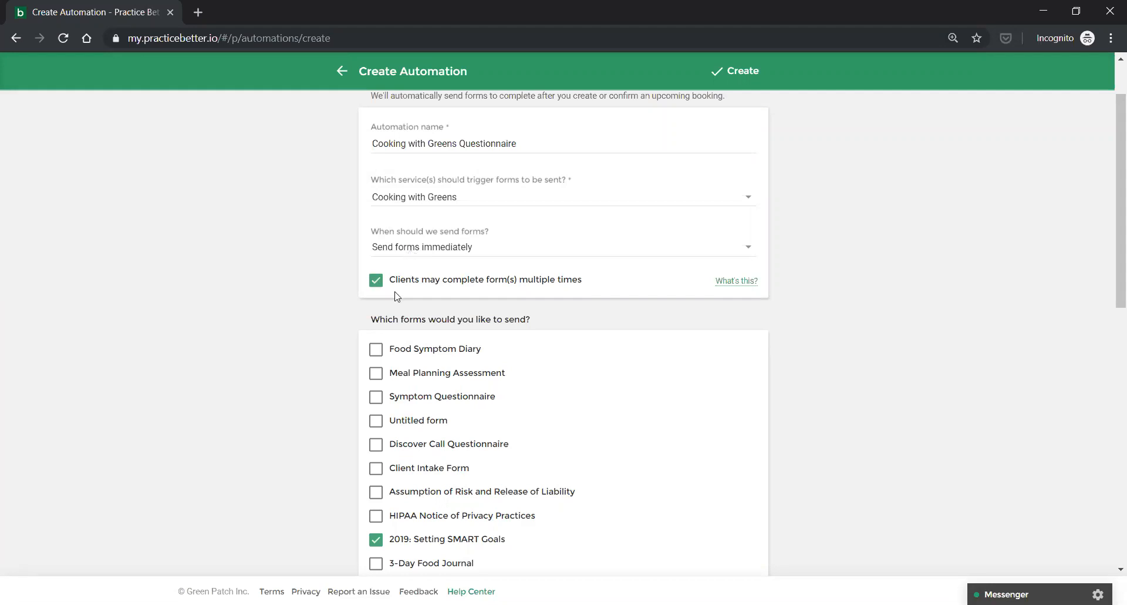
{"action": "left_click", "coordinate": [378, 284]}
Schedule the forms to send 1 day after the session date and create the Cooking with Greens Questionnaire automation.
{"action": "left_click", "coordinate": [438, 252]}
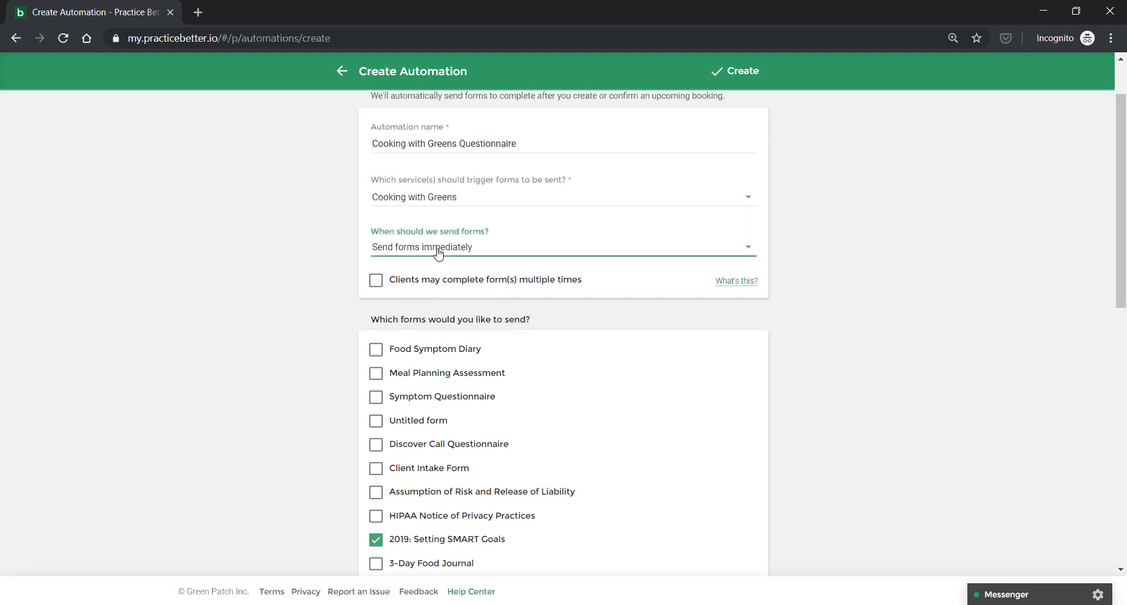
{"action": "left_click", "coordinate": [441, 282]}
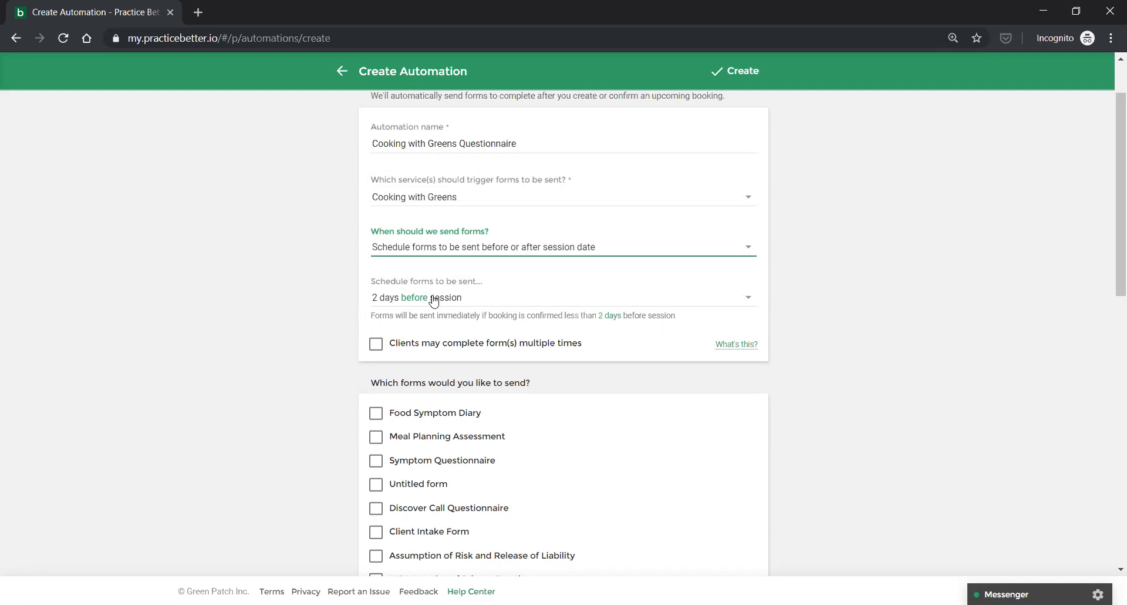
{"action": "left_click", "coordinate": [433, 297]}
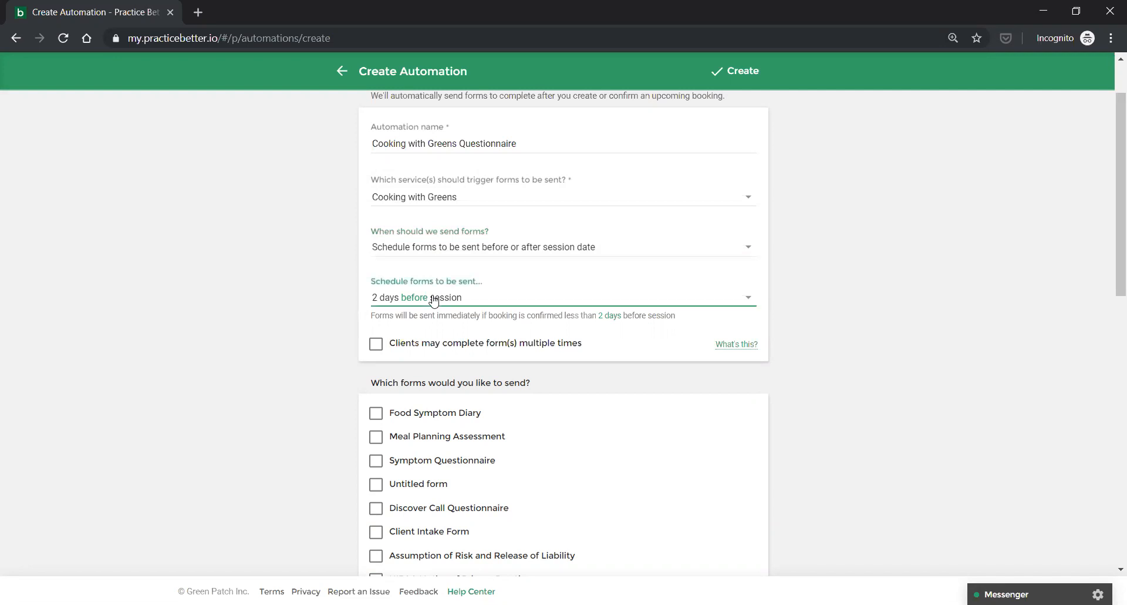
{"action": "scroll", "coordinate": [433, 299], "scroll_direction": "down", "scroll_amount": 3}
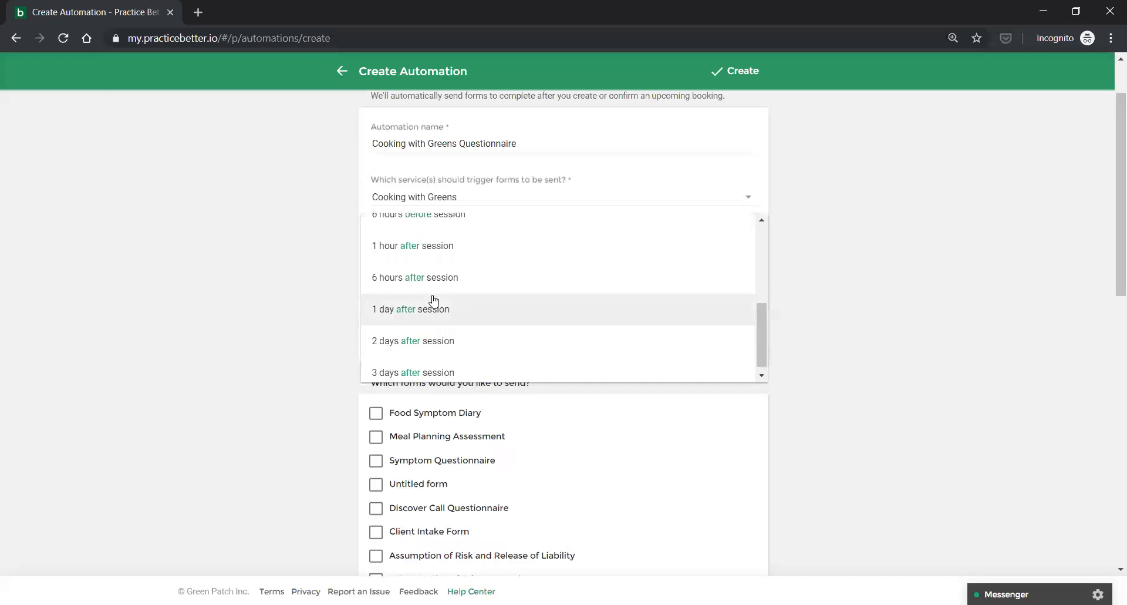
{"action": "left_click", "coordinate": [428, 312]}
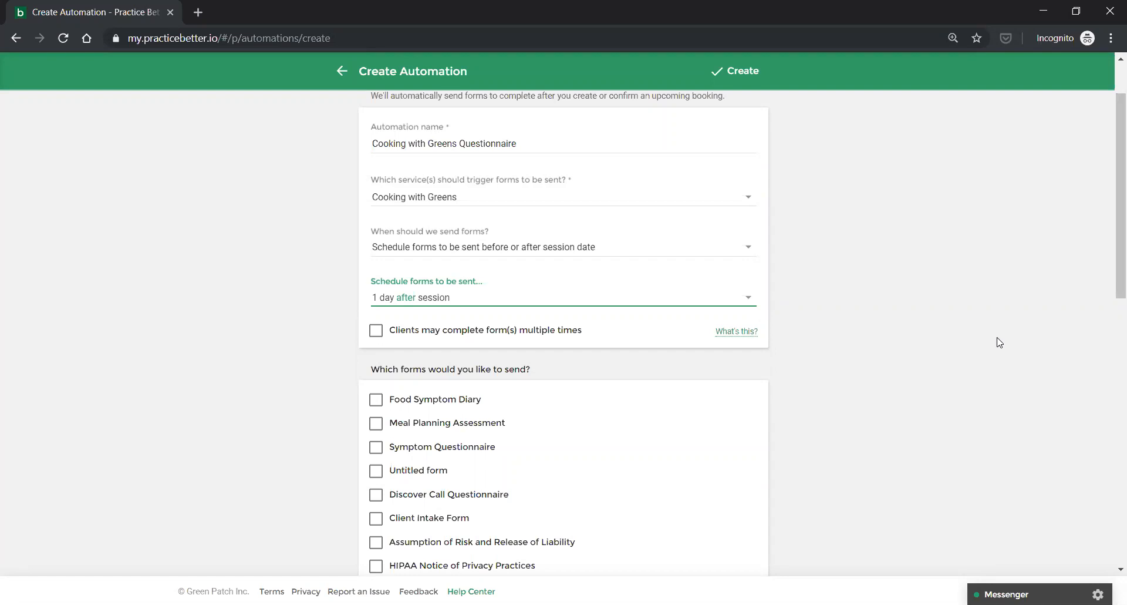
{"action": "scroll", "coordinate": [999, 342], "scroll_direction": "up", "scroll_amount": 2}
{"action": "left_click", "coordinate": [741, 123]}
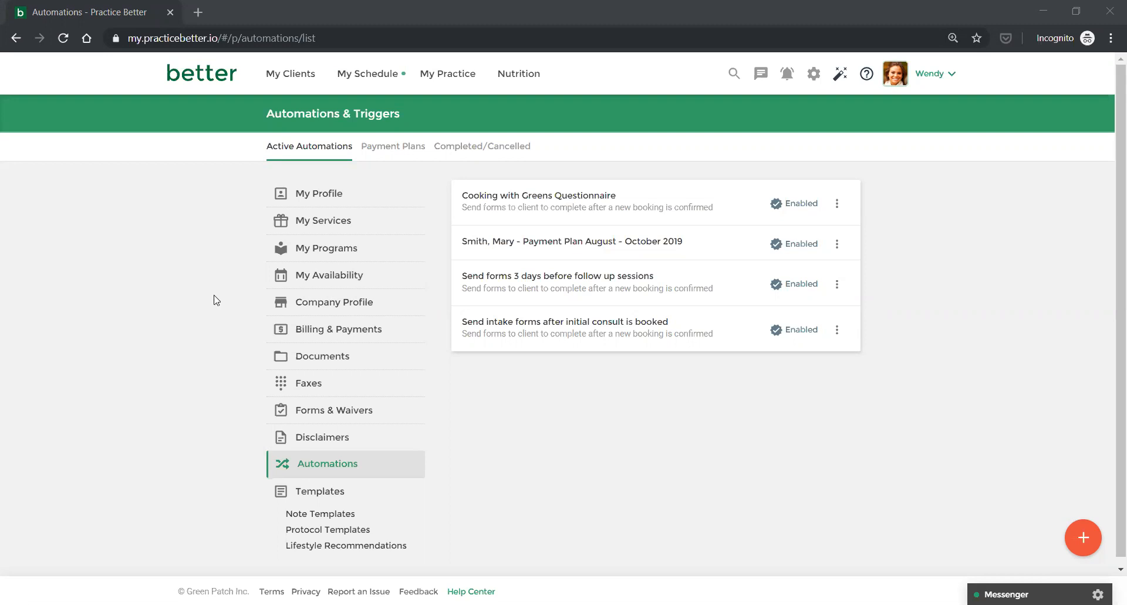
Edit the Cooking with Greens service from My Services and scroll its Advanced Options to Payment Plans.
{"action": "mouse_move", "coordinate": [459, 80]}
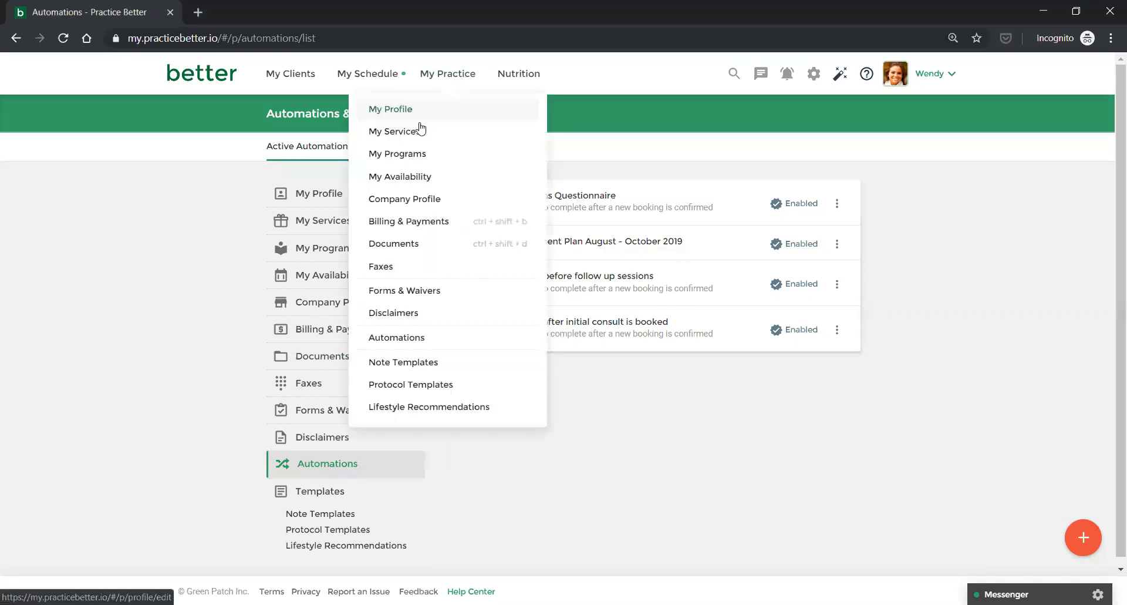
{"action": "left_click", "coordinate": [420, 129]}
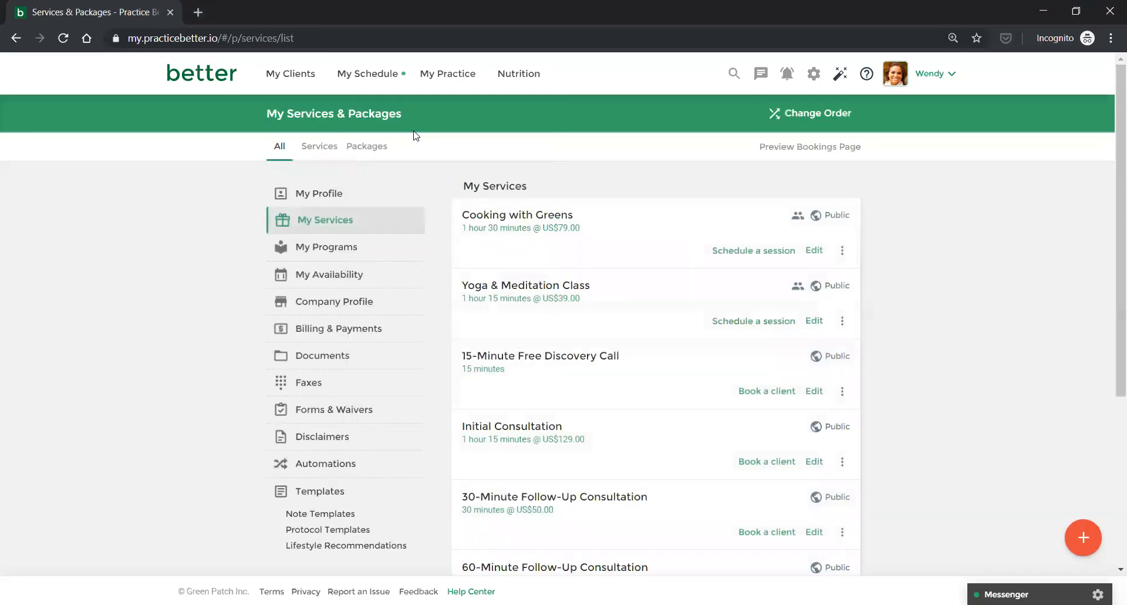
{"action": "left_click", "coordinate": [819, 251]}
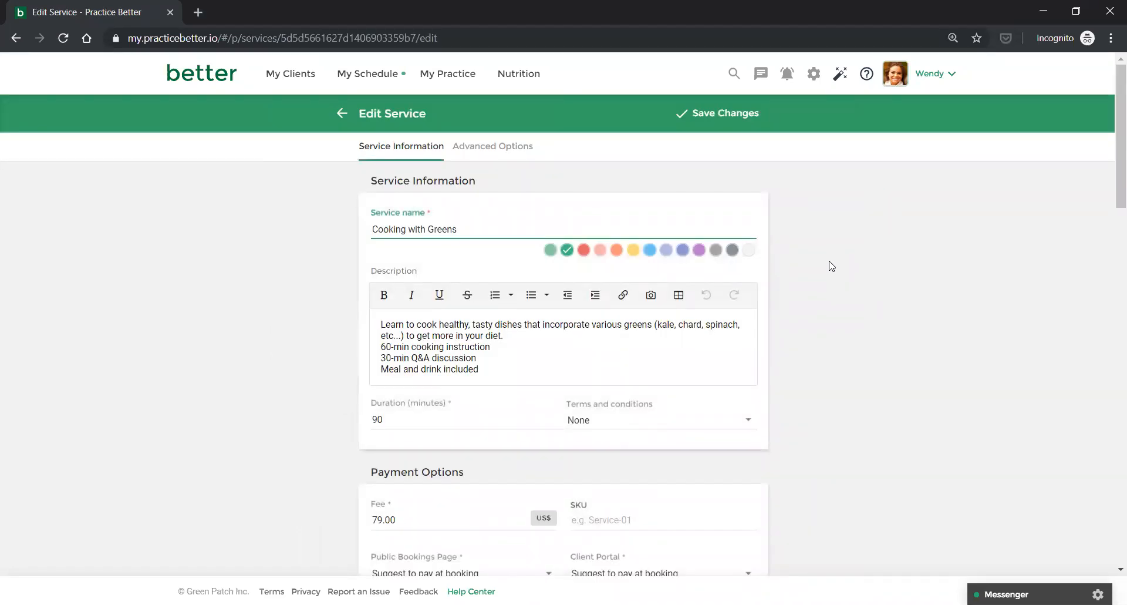
{"action": "left_click", "coordinate": [491, 152]}
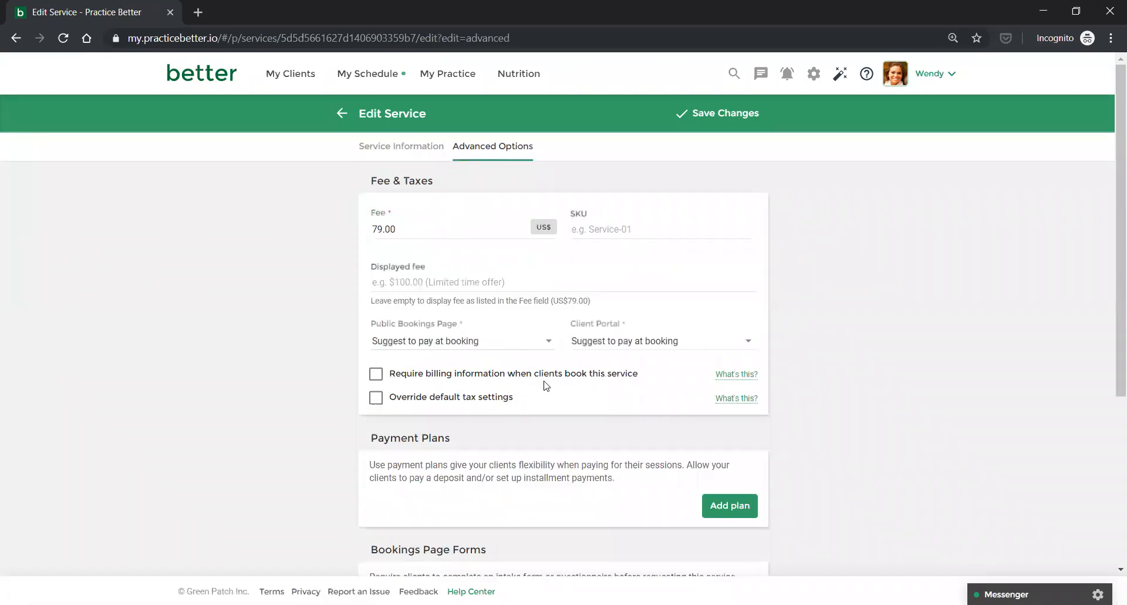
{"action": "left_click", "coordinate": [728, 515]}
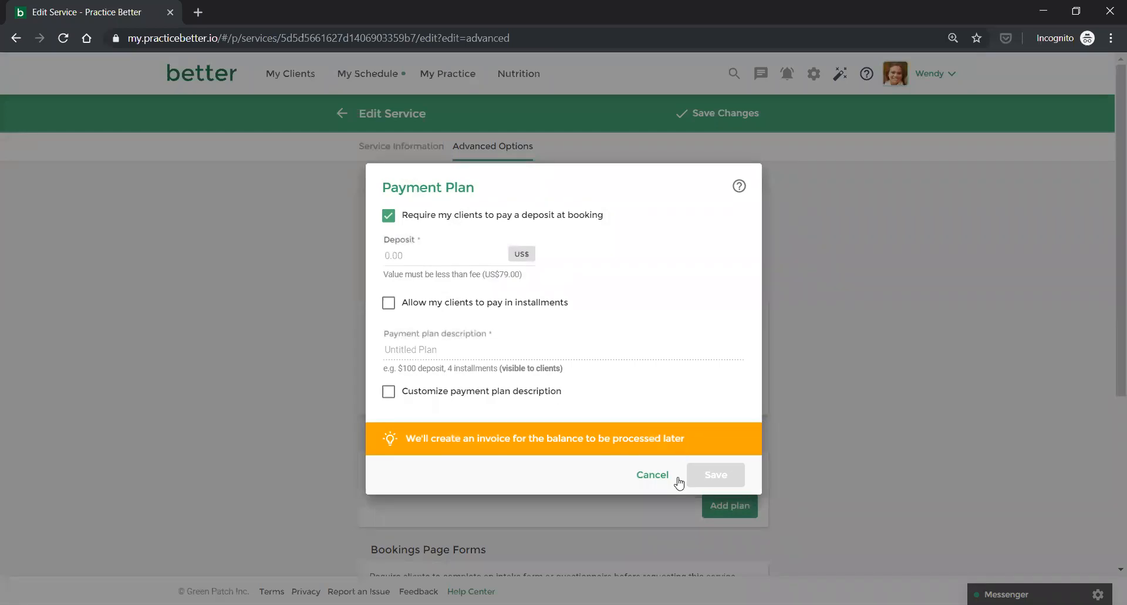
{"action": "left_click", "coordinate": [660, 475]}
{"action": "left_click", "coordinate": [396, 150]}
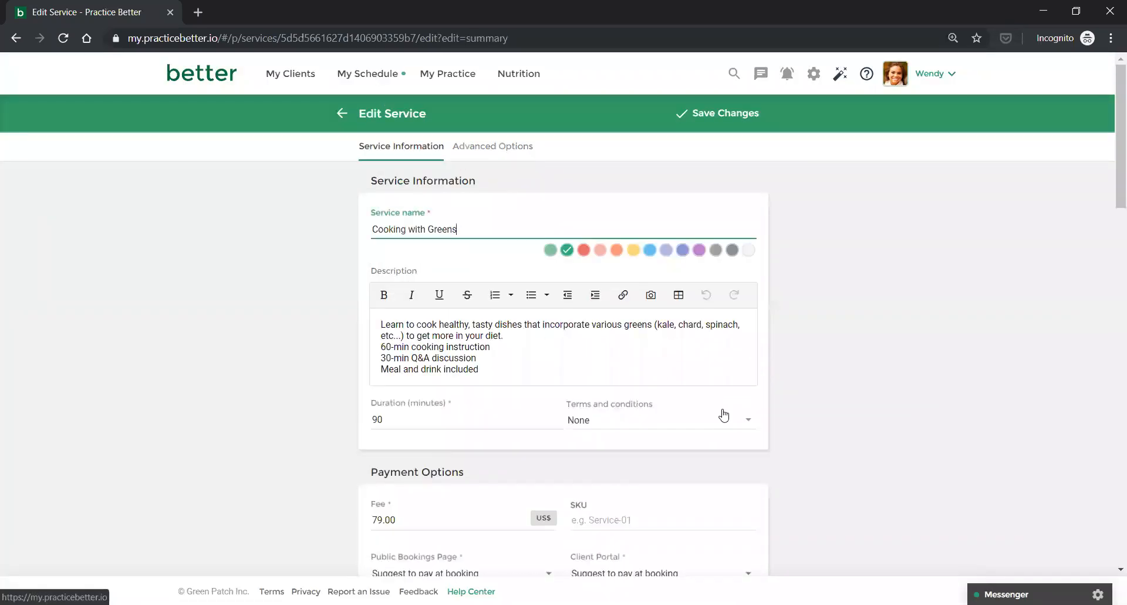
{"action": "left_click", "coordinate": [497, 151]}
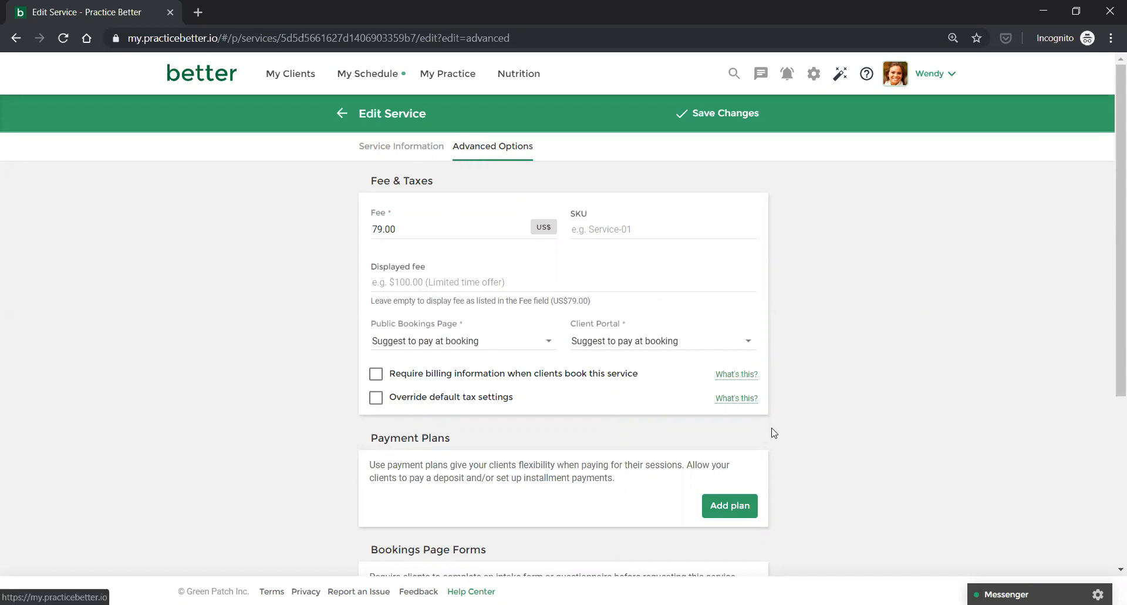
{"action": "scroll", "coordinate": [716, 405], "scroll_direction": "down", "scroll_amount": 2}
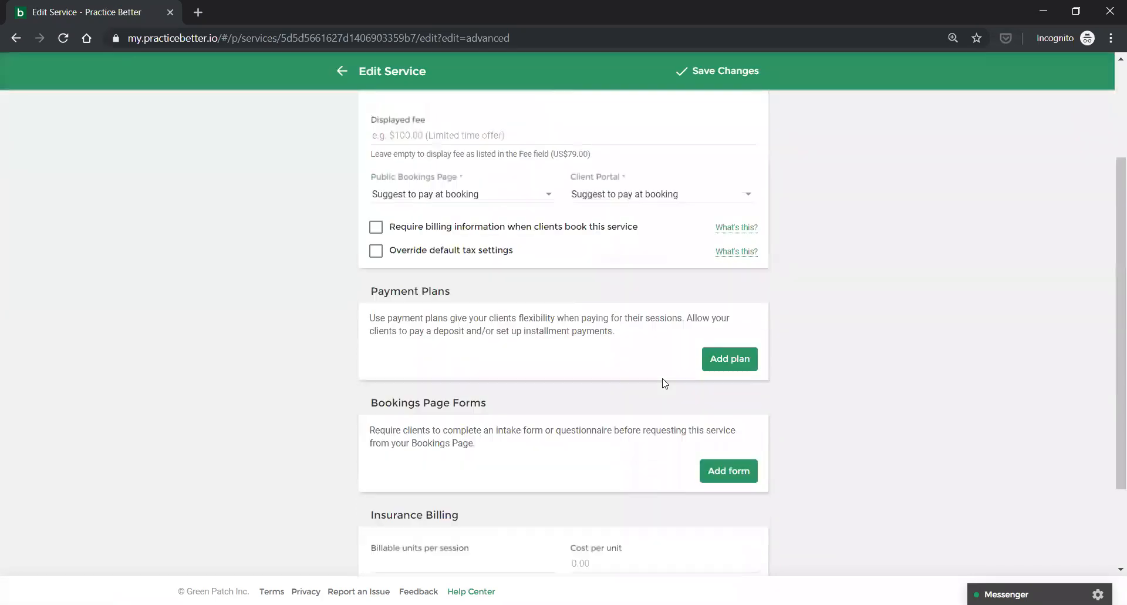
Add a payment plan with a US$20 deposit and US$29 installments allowed.
{"action": "left_click", "coordinate": [713, 360]}
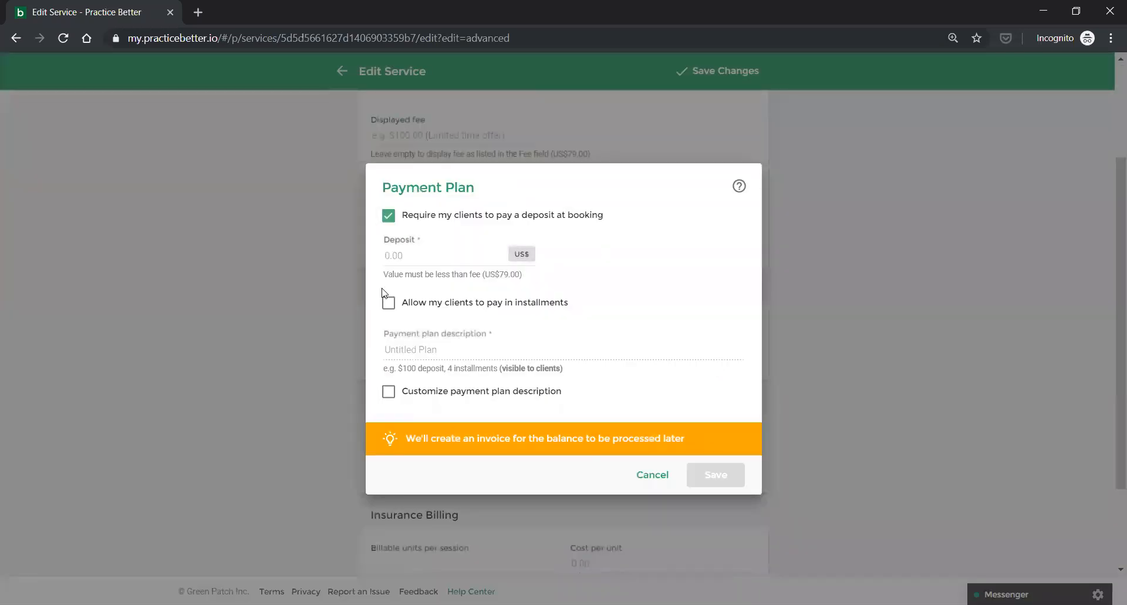
{"action": "left_click", "coordinate": [409, 263]}
{"action": "type", "text": "20"}
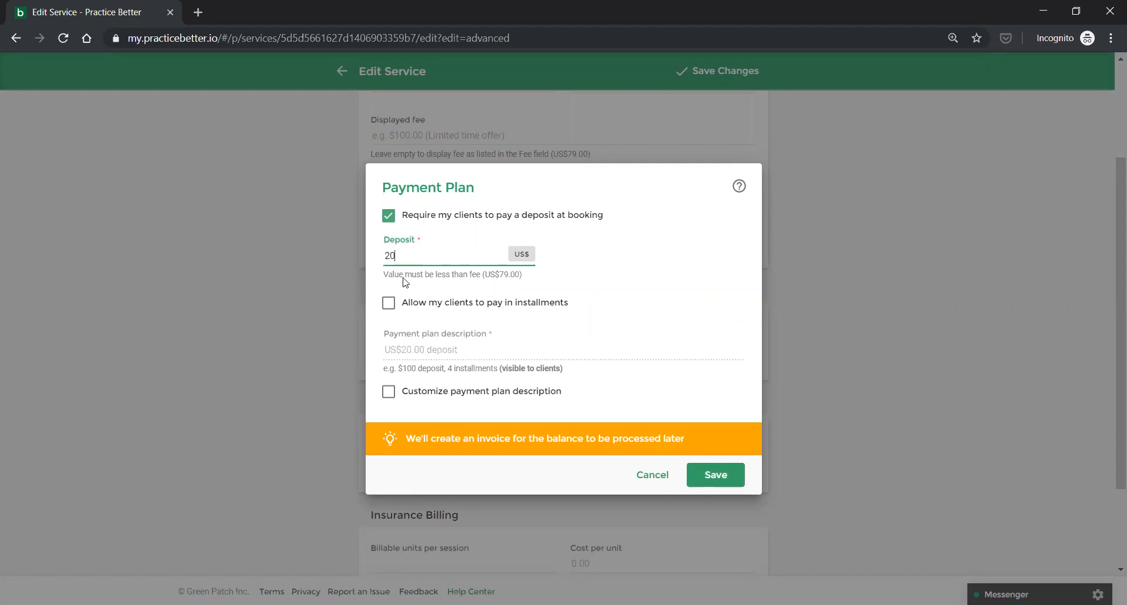
{"action": "left_click", "coordinate": [389, 304]}
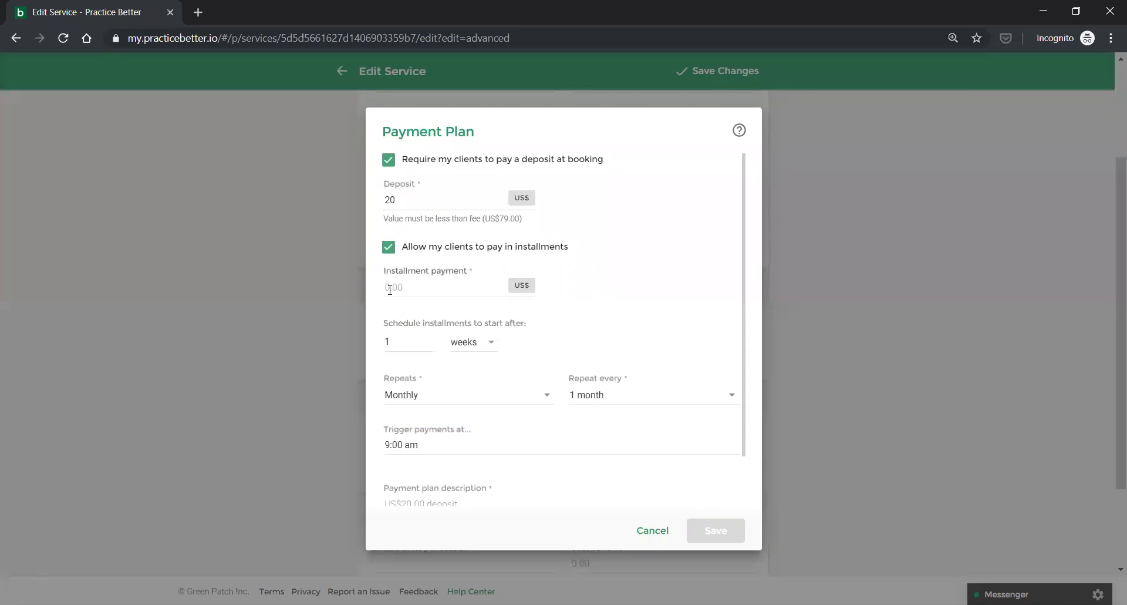
{"action": "left_click", "coordinate": [390, 289]}
{"action": "type", "text": "29"}
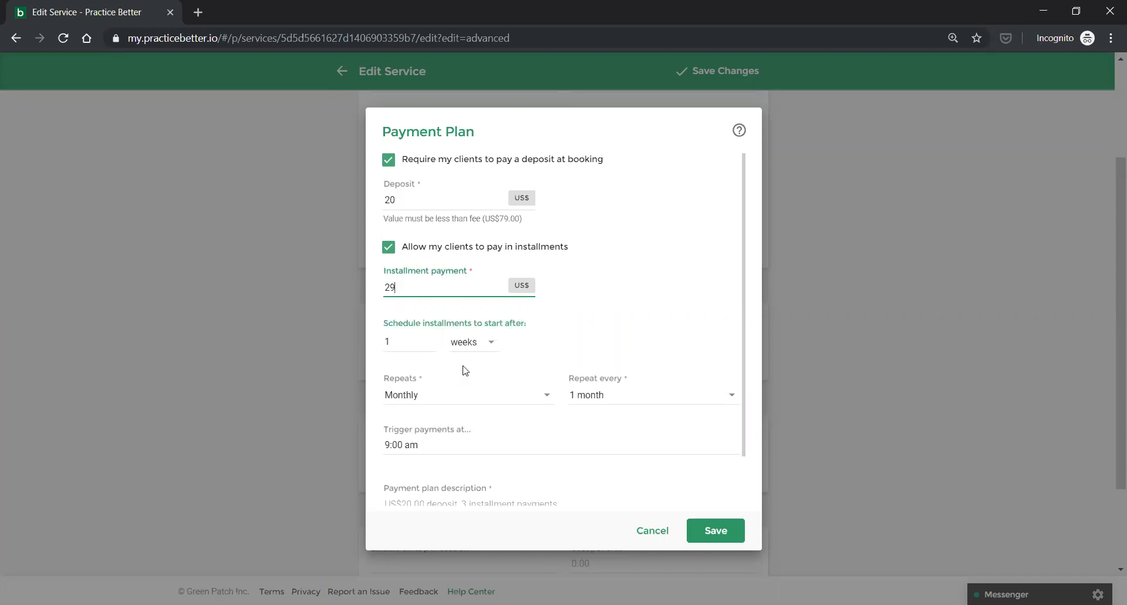
{"action": "scroll", "coordinate": [463, 397], "scroll_direction": "down", "scroll_amount": 1}
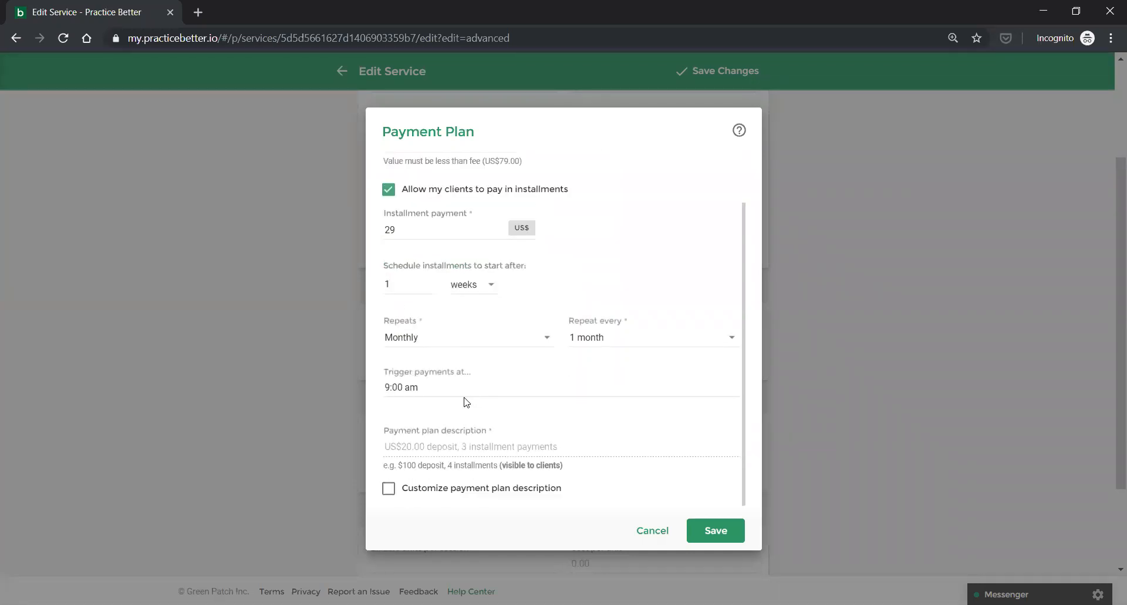
{"action": "scroll", "coordinate": [464, 397], "scroll_direction": "up", "scroll_amount": 1}
{"action": "scroll", "coordinate": [395, 310], "scroll_direction": "down", "scroll_amount": 1}
Set the installments to start after 2 days and repeat daily.
{"action": "left_click", "coordinate": [395, 286]}
{"action": "left_click", "coordinate": [459, 286]}
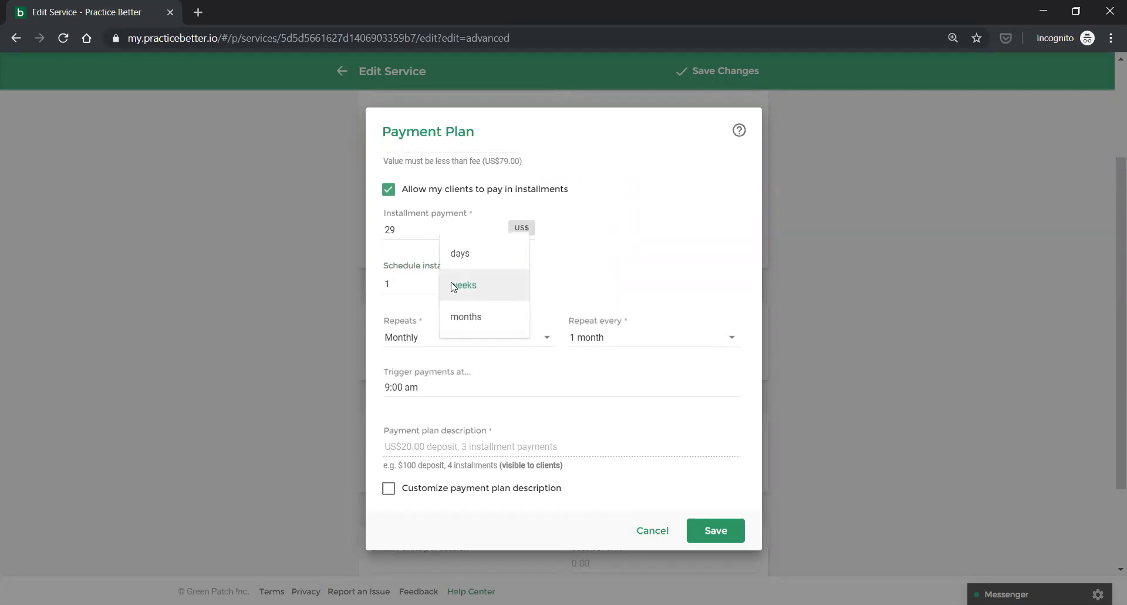
{"action": "left_click", "coordinate": [457, 259]}
{"action": "left_click_drag", "start_coordinate": [405, 287], "coordinate": [379, 284]}
{"action": "type", "text": "2"}
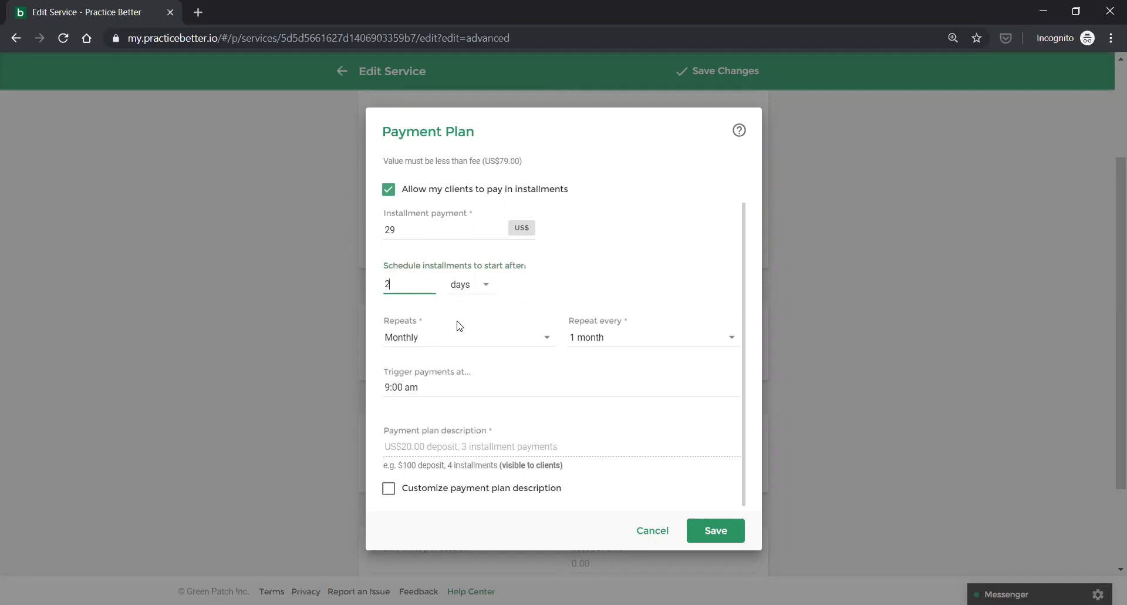
{"action": "left_click", "coordinate": [433, 337]}
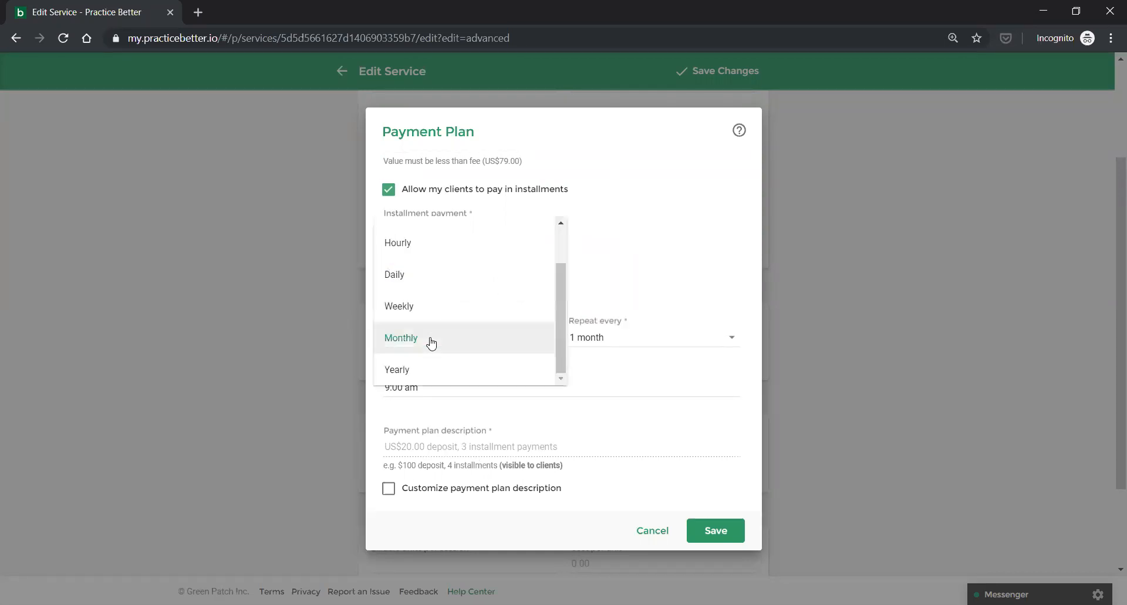
{"action": "left_click", "coordinate": [414, 273]}
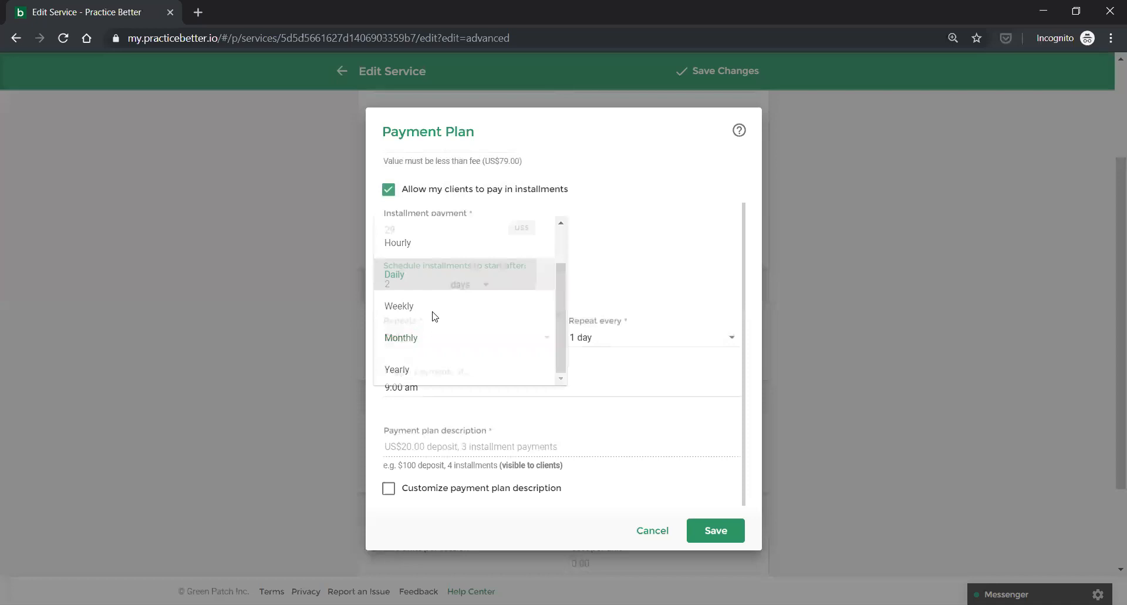
Save the plan, preview its estimated payment dates, then reopen it to change the installment amount.
{"action": "left_click", "coordinate": [711, 530]}
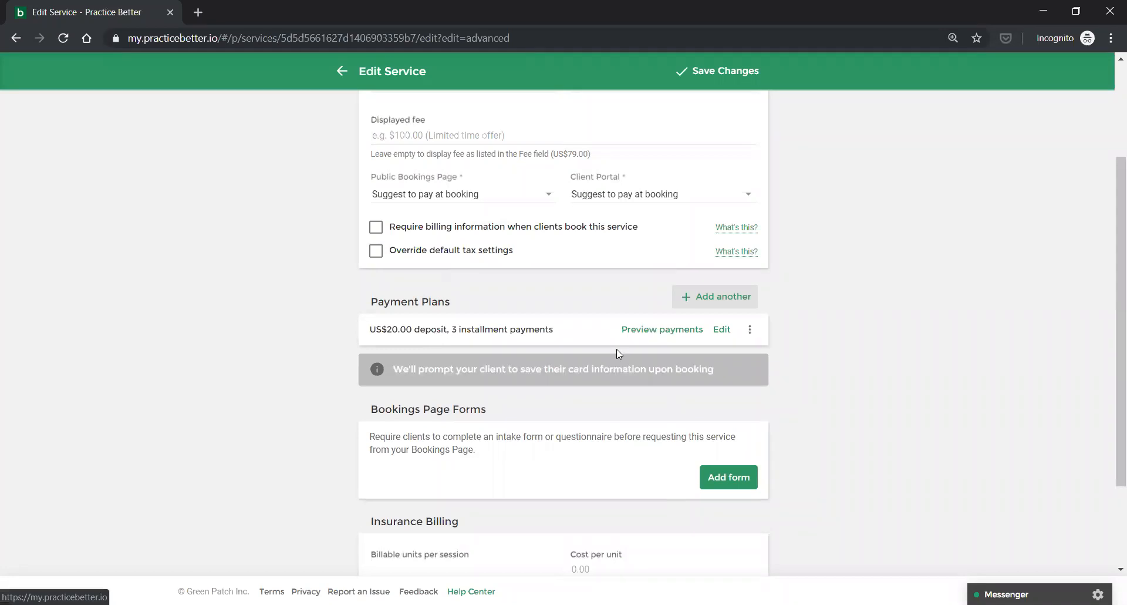
{"action": "left_click", "coordinate": [661, 331]}
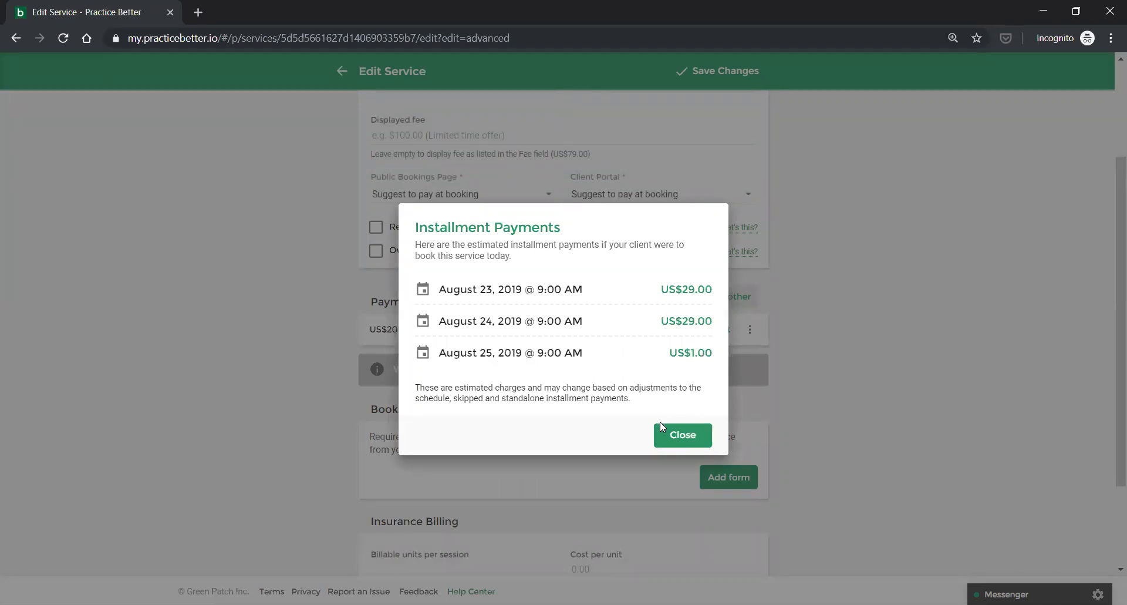
{"action": "left_click", "coordinate": [667, 436]}
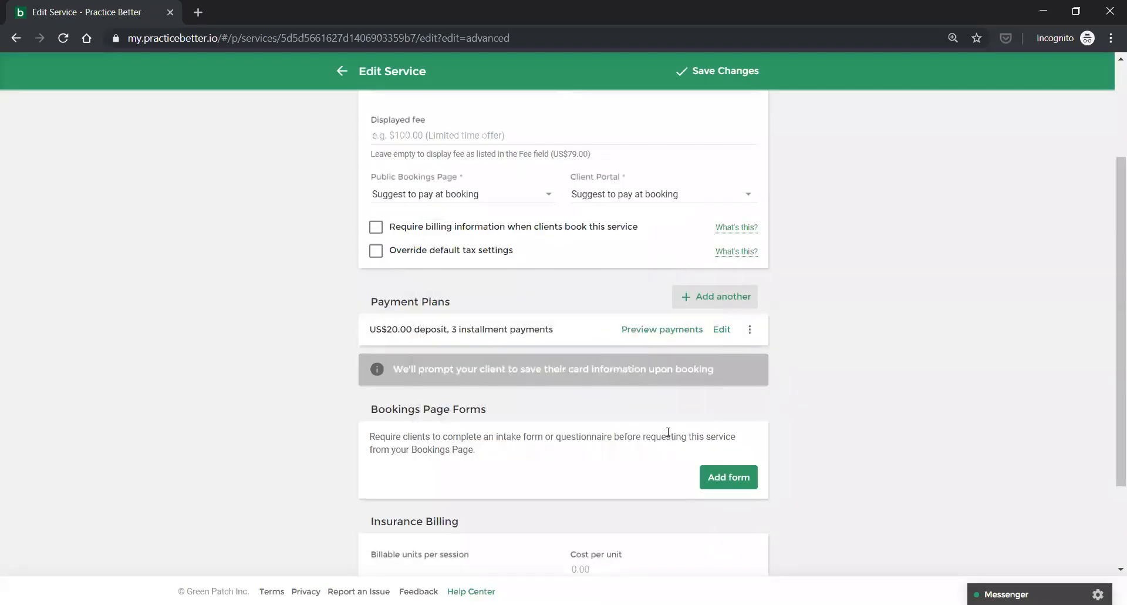
{"action": "left_click", "coordinate": [721, 330]}
{"action": "left_click_drag", "start_coordinate": [424, 288], "coordinate": [360, 283]}
Save the US$20.00 deposit, 2-installment plan and preview installments of US$30.00 then US$29.00.
{"action": "type", "text": "30"}
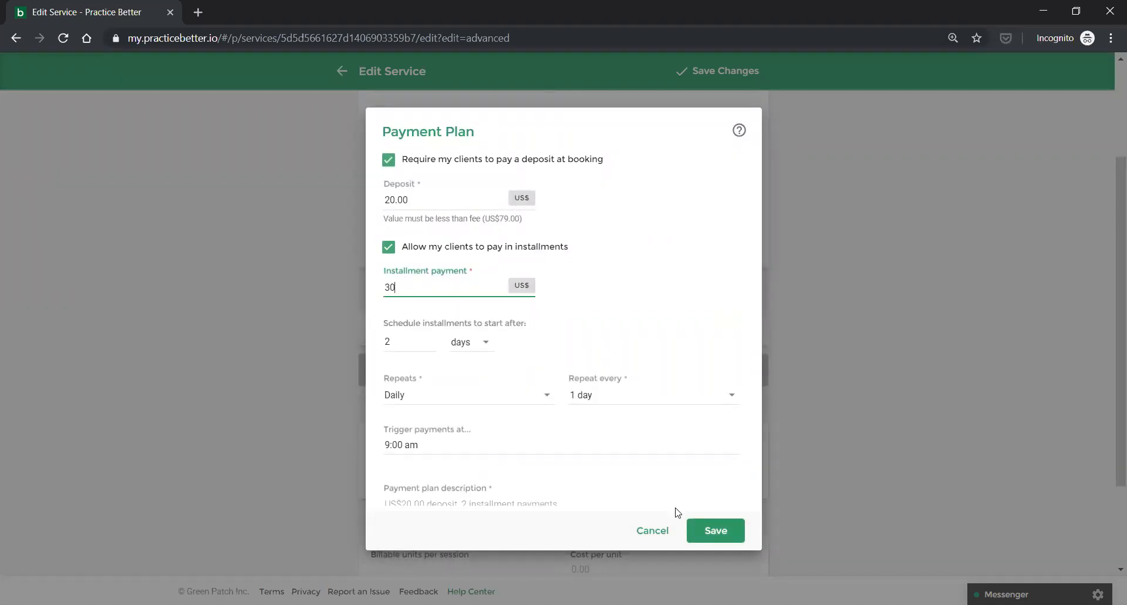
{"action": "left_click", "coordinate": [701, 529]}
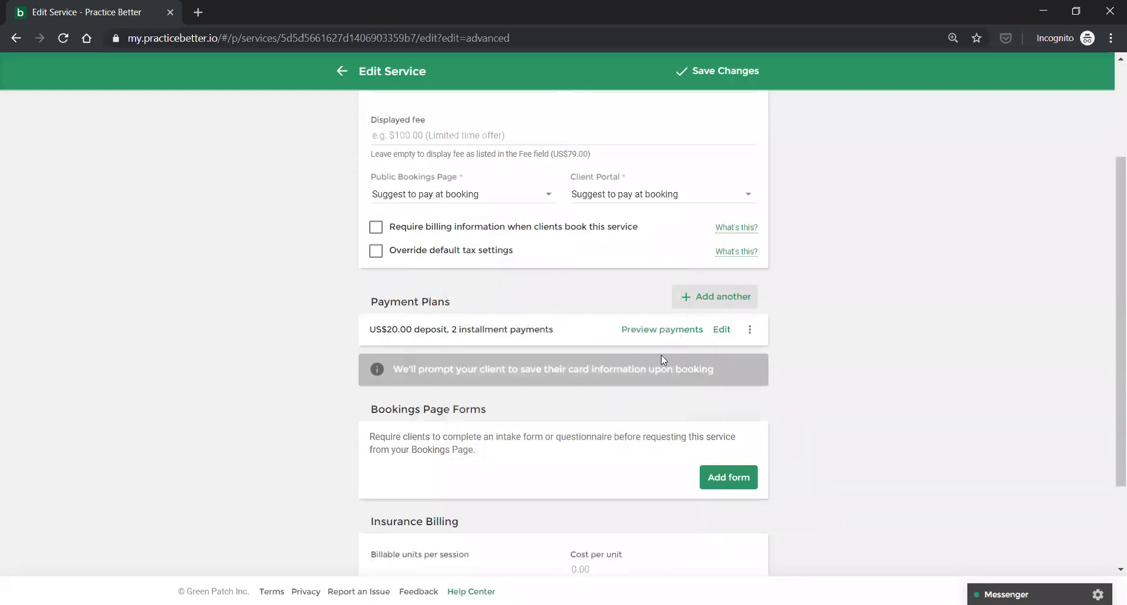
{"action": "left_click", "coordinate": [652, 329]}
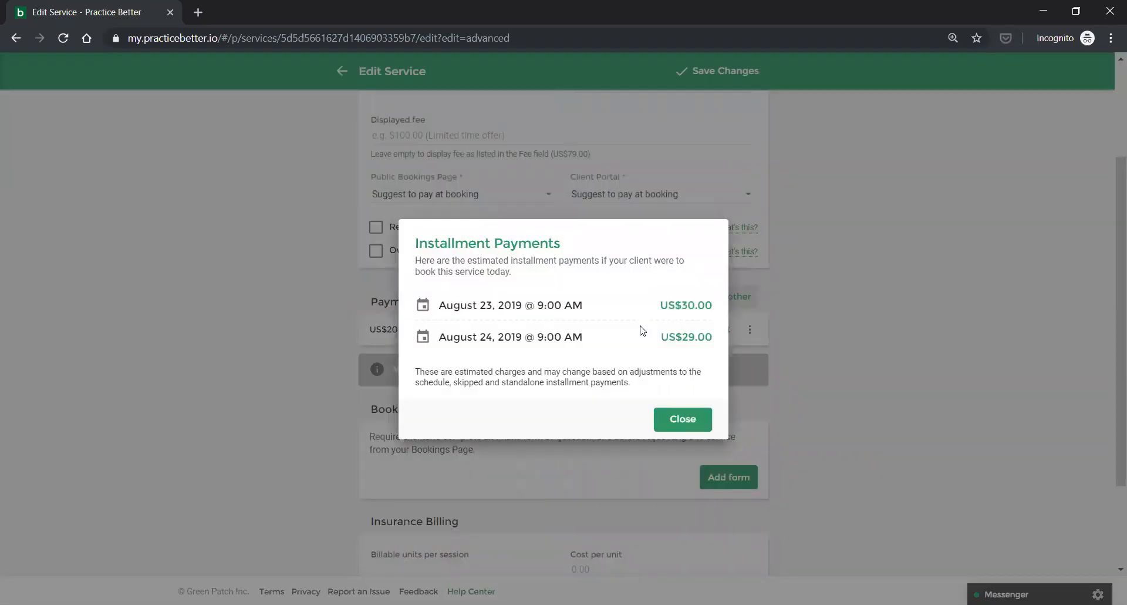
{"action": "left_click", "coordinate": [676, 429]}
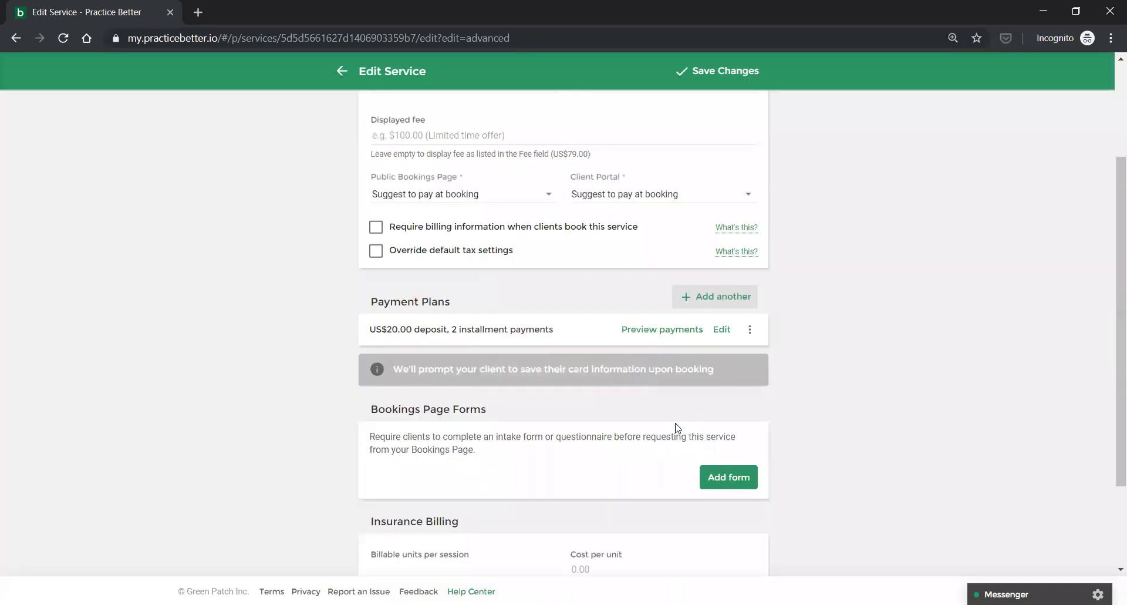
{"action": "scroll", "coordinate": [678, 425], "scroll_direction": "up", "scroll_amount": 3}
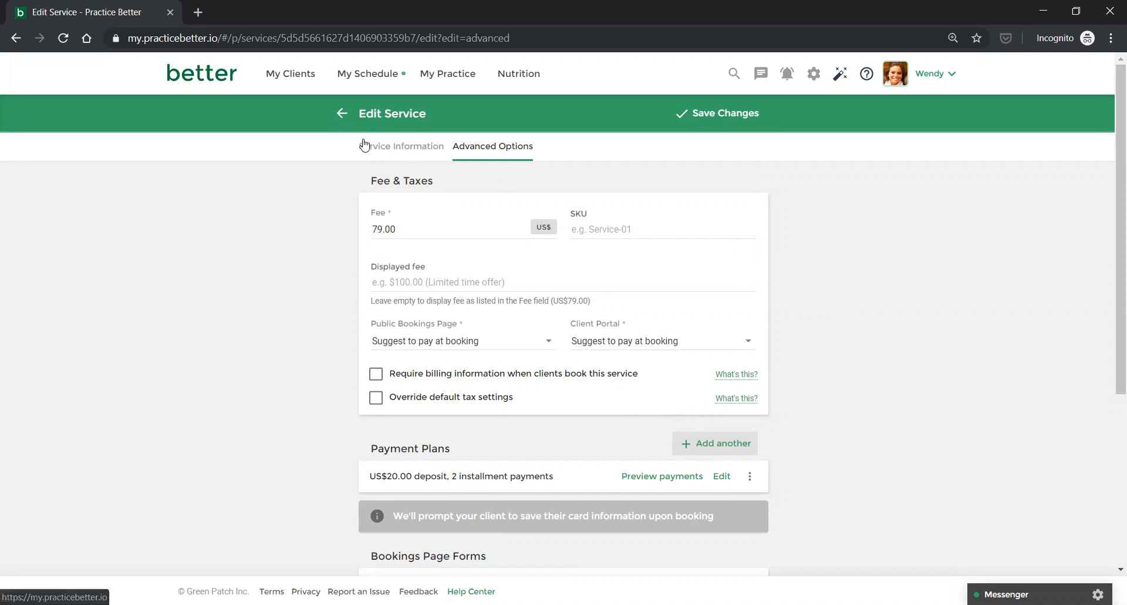
Save the Cooking with Greens edits and review the services plus Renew Your Health and Blood Work packages.
{"action": "left_click", "coordinate": [711, 117]}
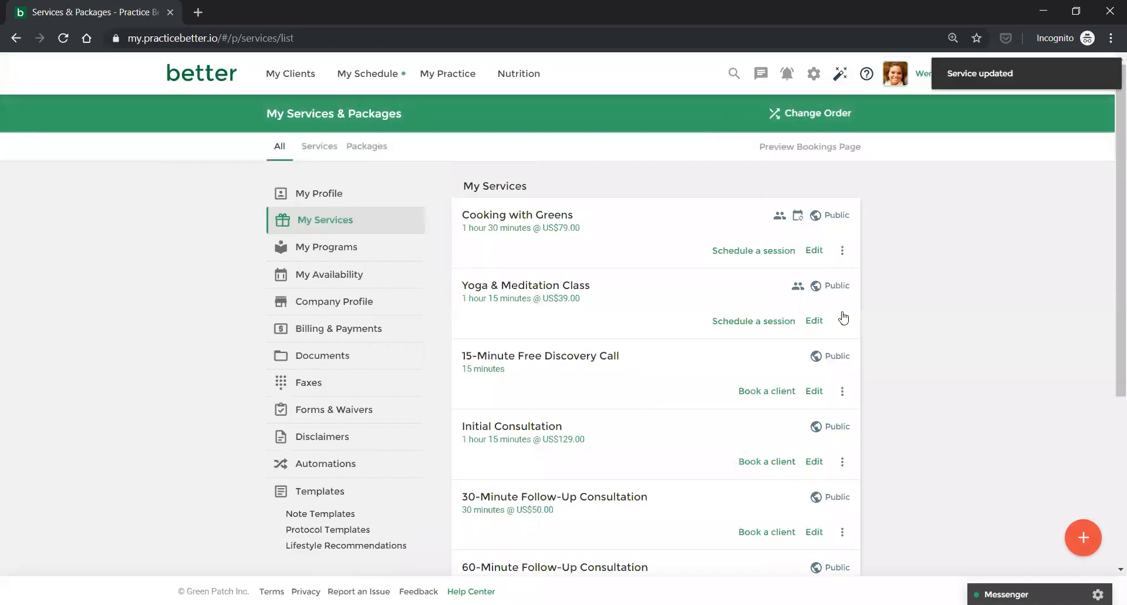
{"action": "scroll", "coordinate": [844, 318], "scroll_direction": "down", "scroll_amount": 5}
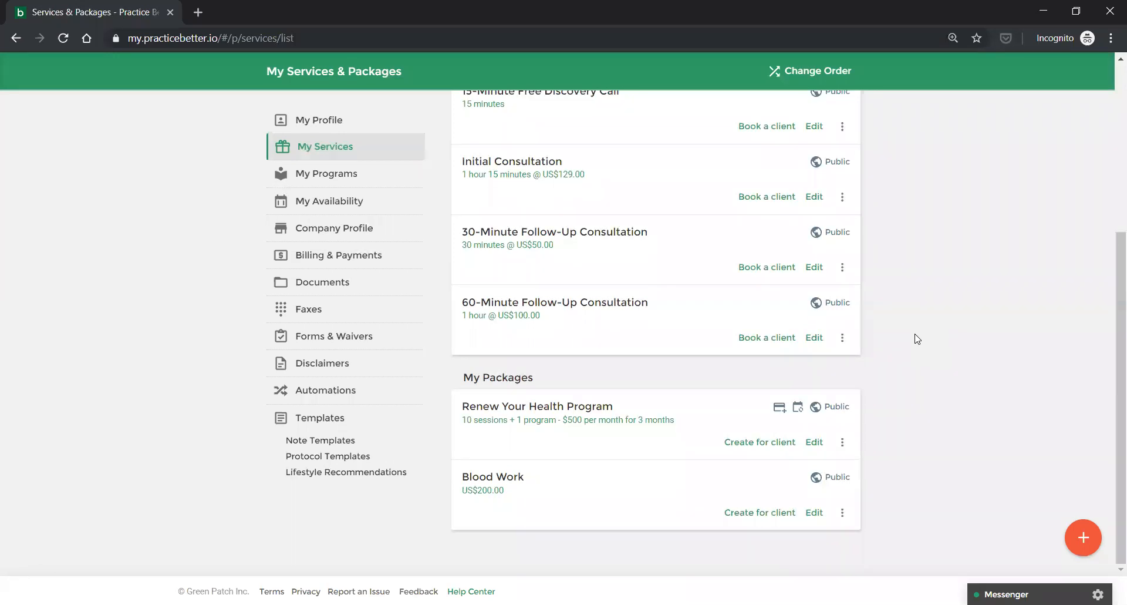
{"action": "scroll", "coordinate": [917, 338], "scroll_direction": "up", "scroll_amount": 1}
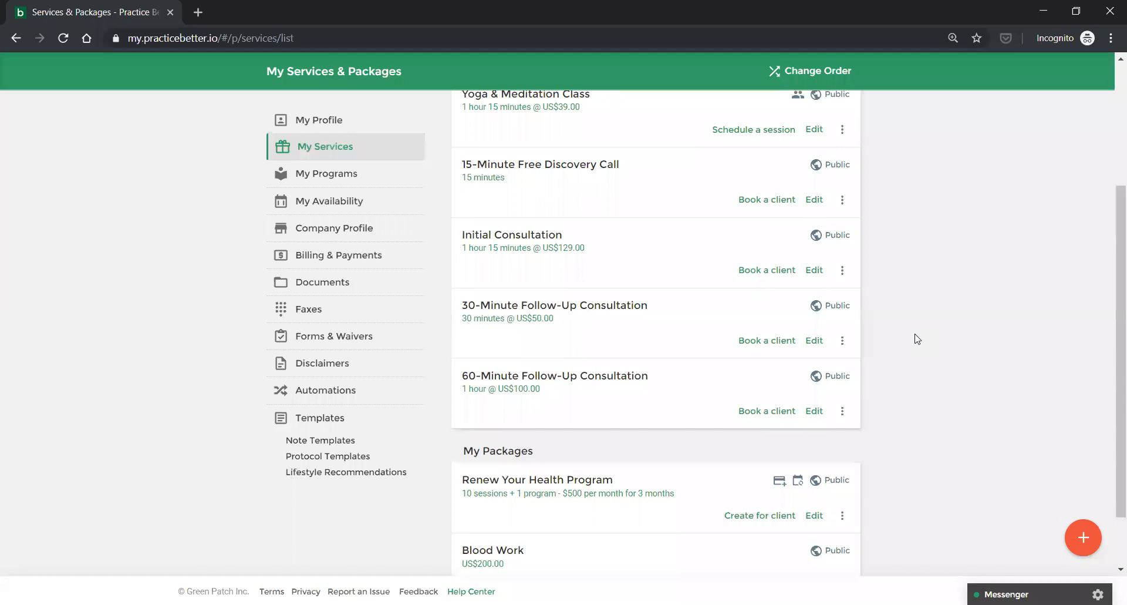
{"action": "scroll", "coordinate": [916, 338], "scroll_direction": "up", "scroll_amount": 3}
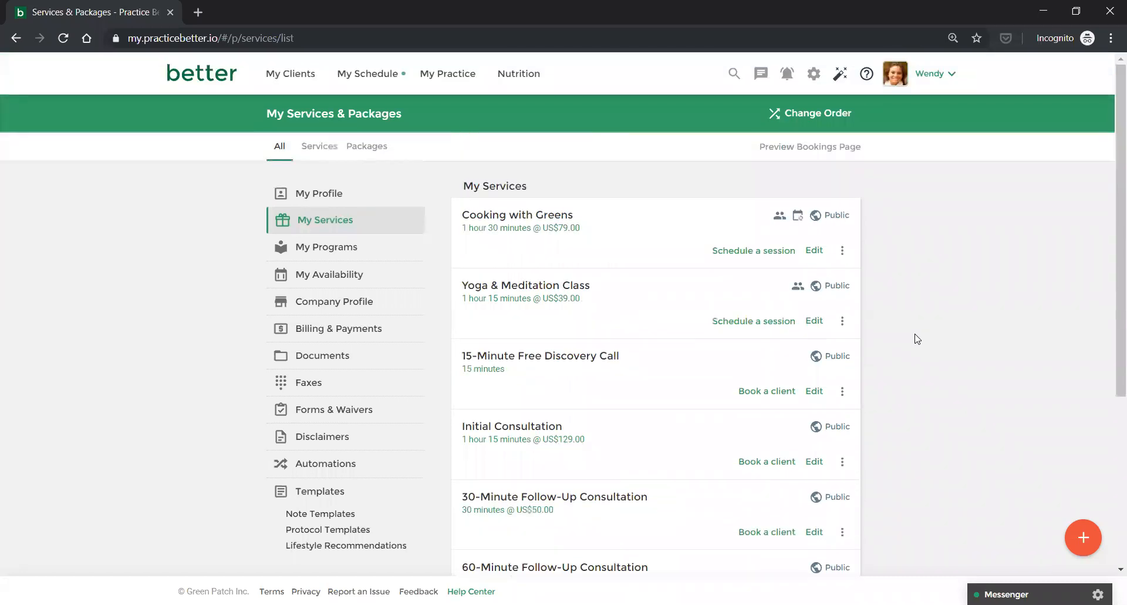
Sign out of the practitioner account and go to client.practicebetter.io.
{"action": "left_click", "coordinate": [933, 84]}
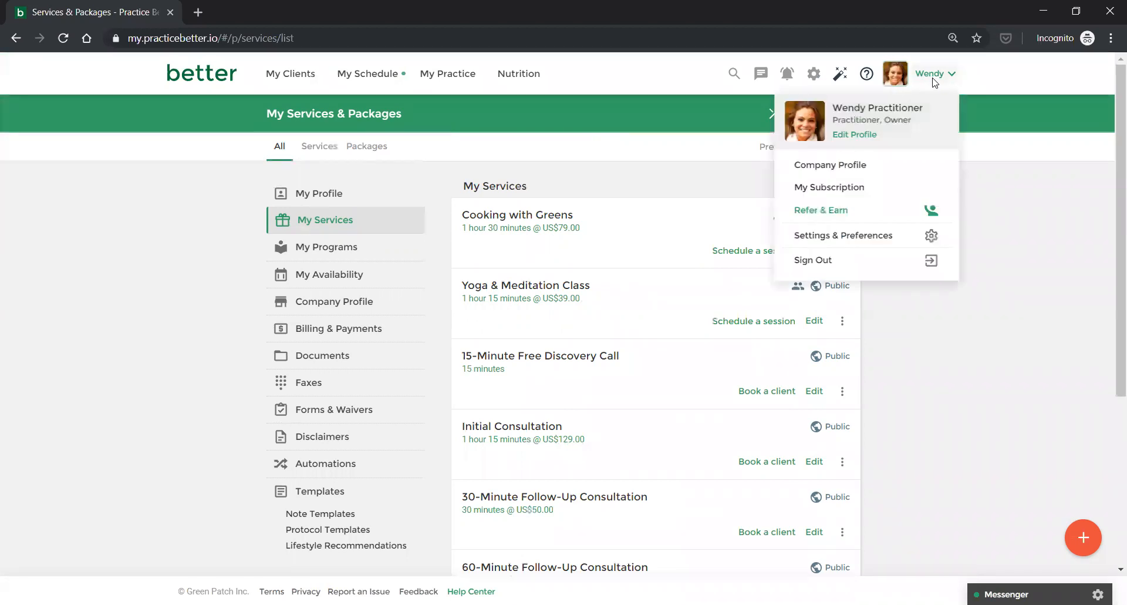
{"action": "left_click", "coordinate": [824, 260]}
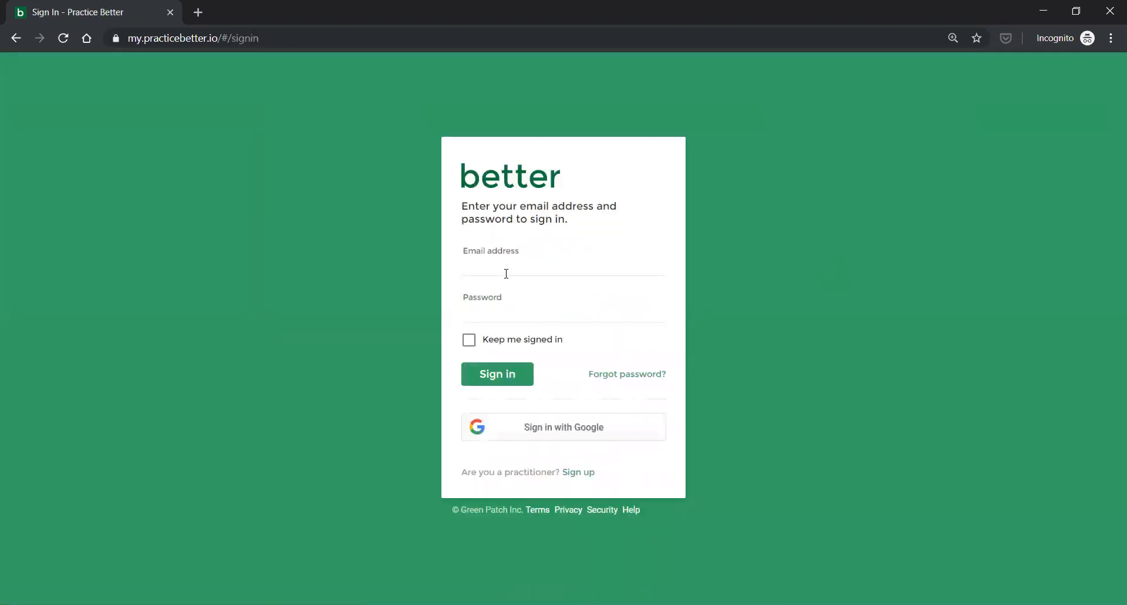
{"action": "left_click", "coordinate": [505, 271]}
{"action": "left_click", "coordinate": [195, 40]}
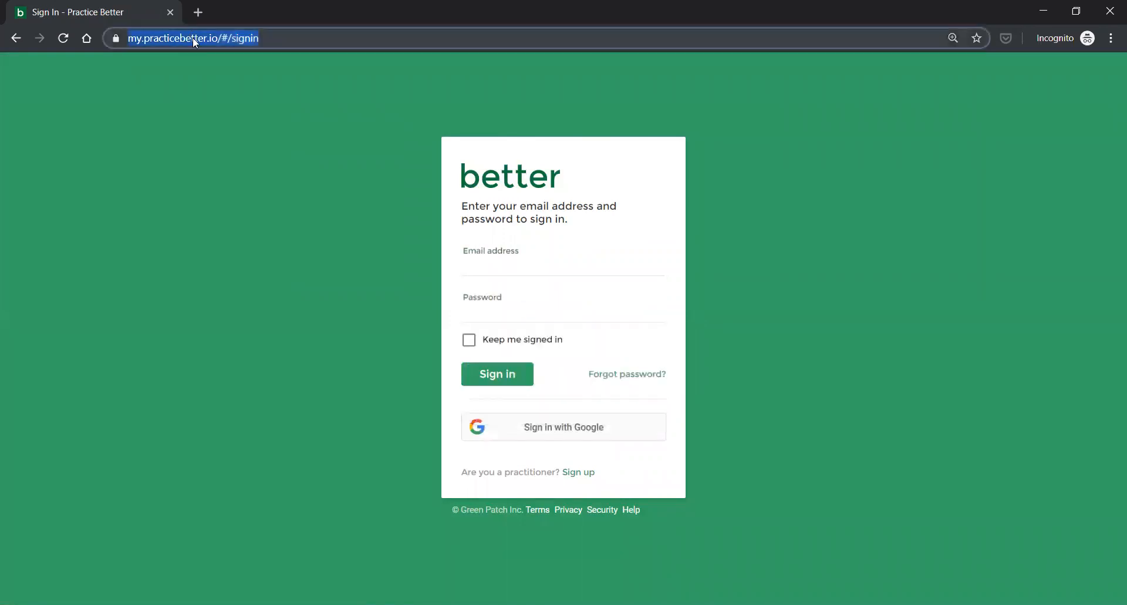
{"action": "type", "text": "clo"}
{"action": "key", "text": "BackSpace"}
{"action": "type", "text": "ient"}
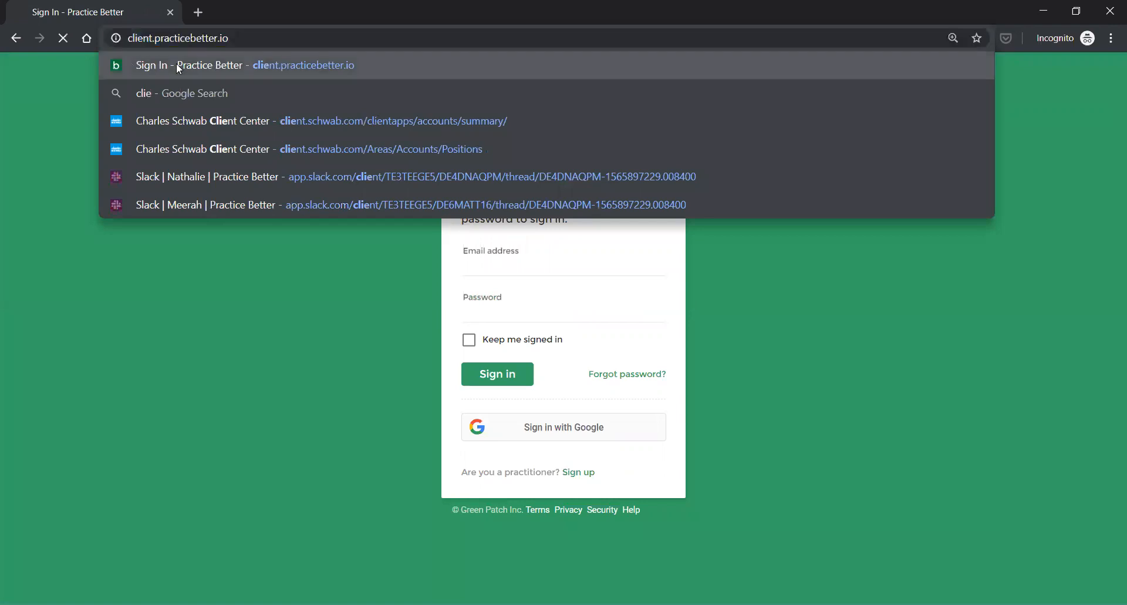
{"action": "left_click", "coordinate": [176, 64]}
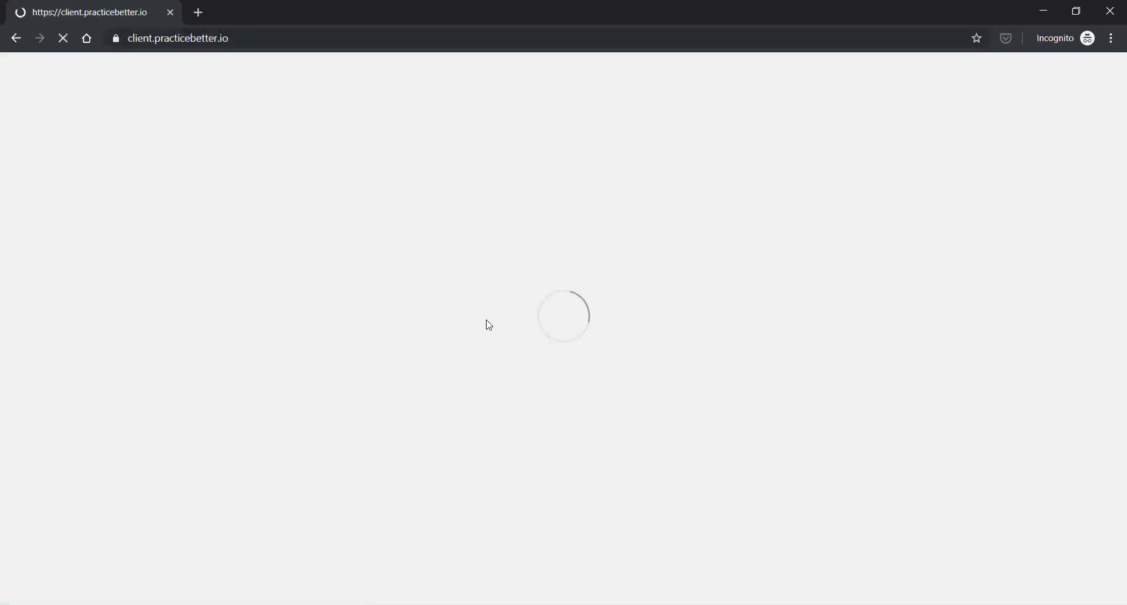
Sign in with the client's saved email and password, keeping the session signed in.
{"action": "type", "text": "mary"}
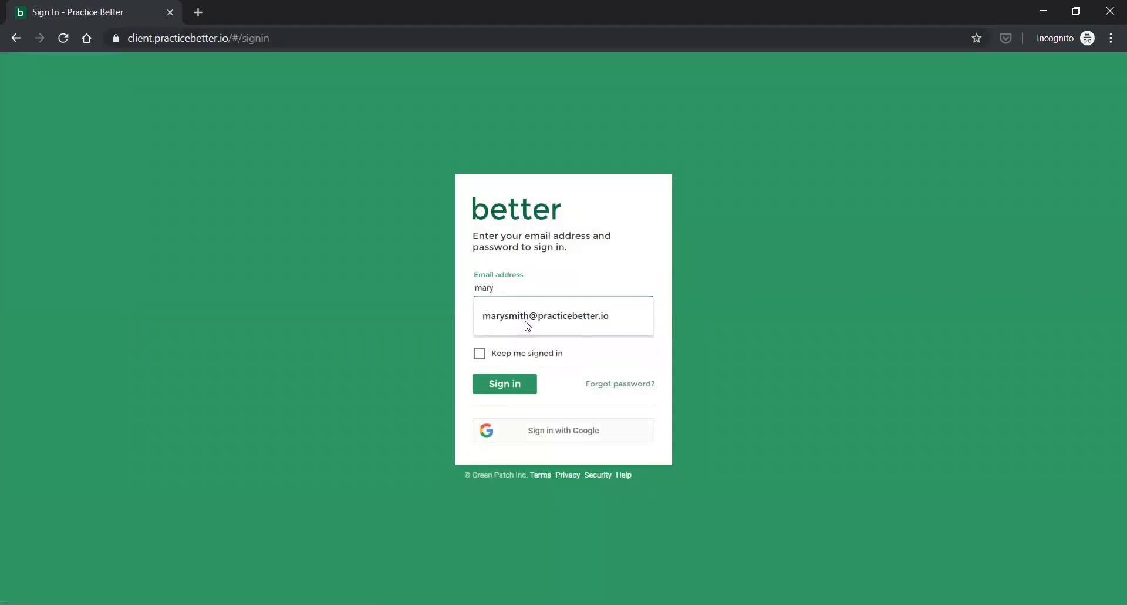
{"action": "left_click", "coordinate": [528, 316]}
{"action": "left_click", "coordinate": [523, 330]}
{"action": "type", "text": "••••••••••"}
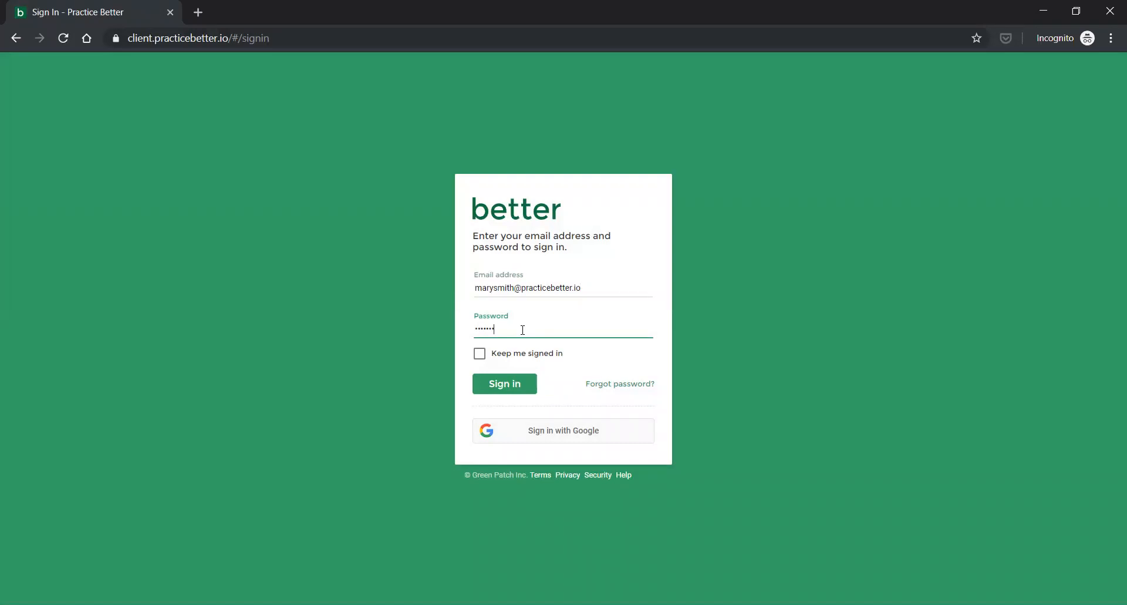
{"action": "left_click", "coordinate": [481, 353]}
{"action": "left_click", "coordinate": [493, 386]}
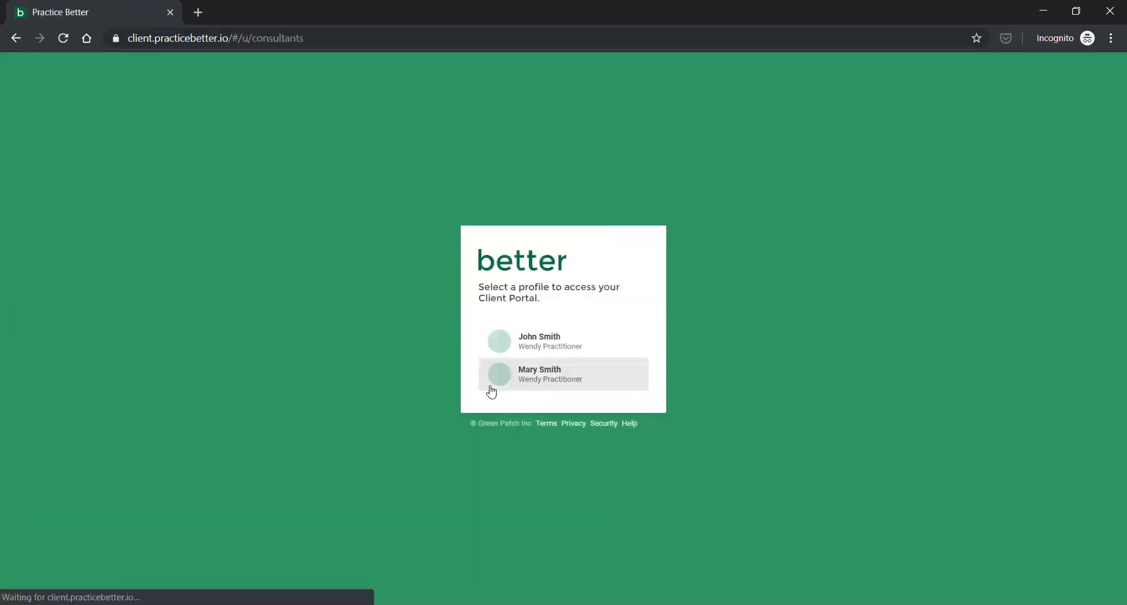
Choose the second client profile to enter its portal home.
{"action": "left_click", "coordinate": [551, 380]}
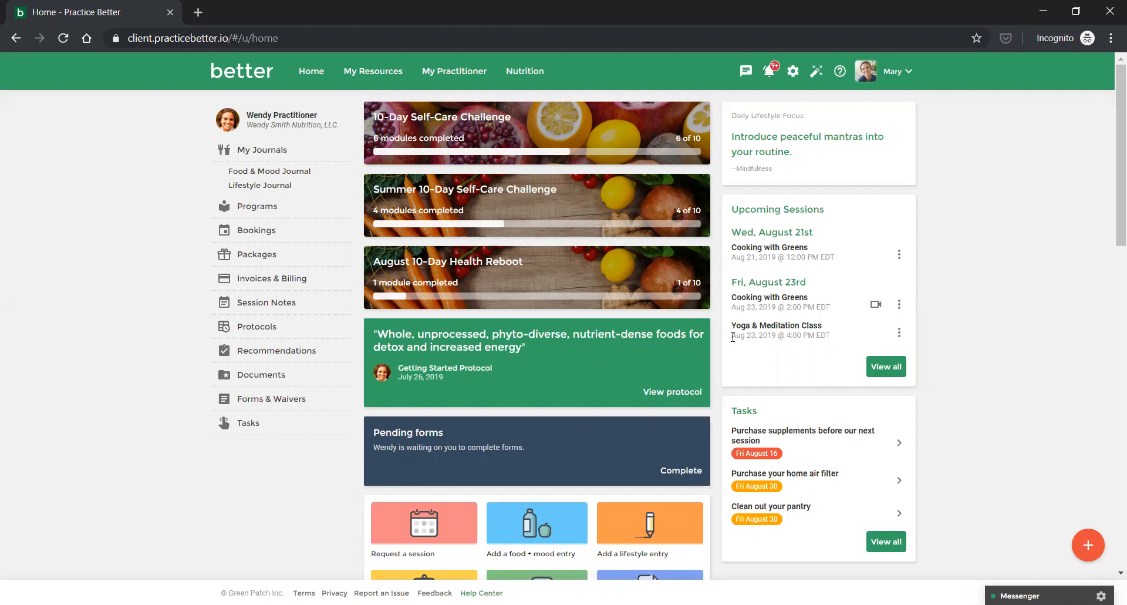
{"action": "left_click", "coordinate": [254, 231]}
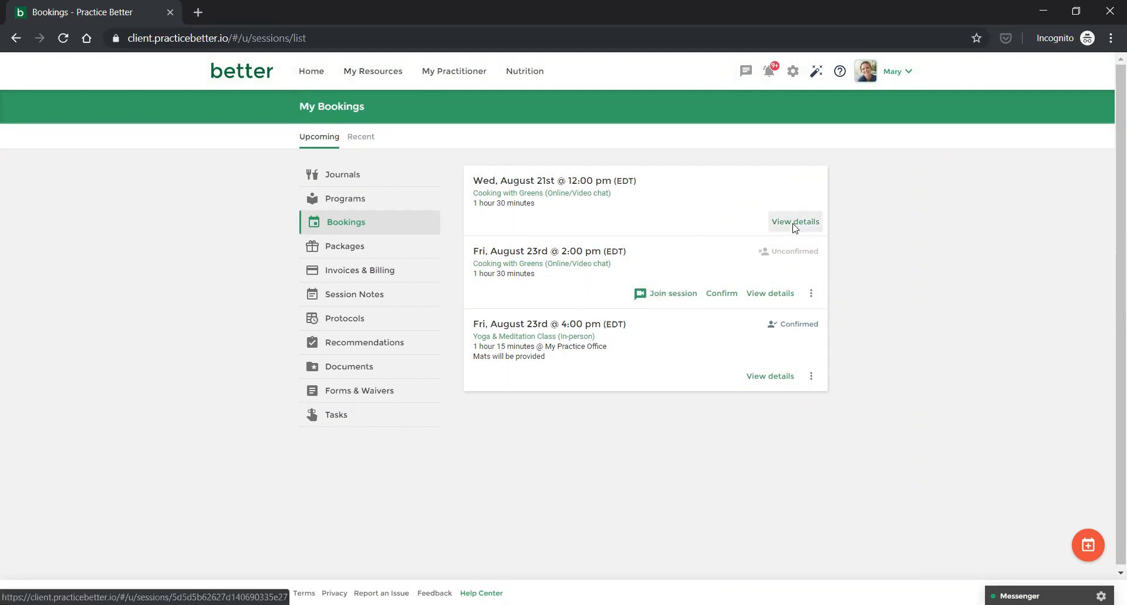
{"action": "left_click", "coordinate": [787, 298]}
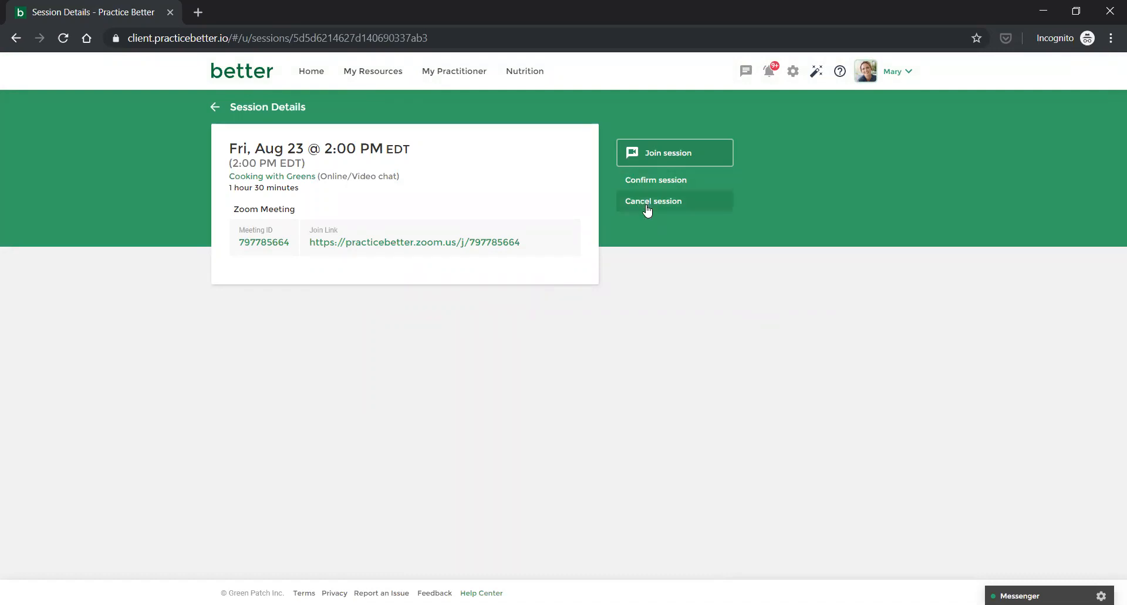
{"action": "left_click", "coordinate": [214, 107]}
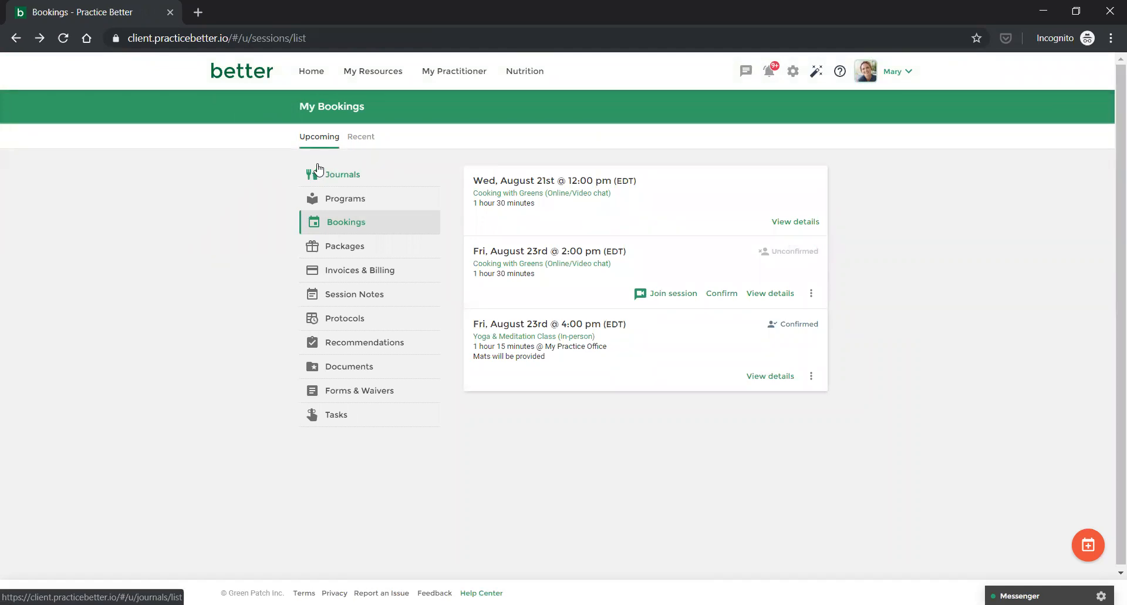
{"action": "left_click", "coordinate": [236, 79]}
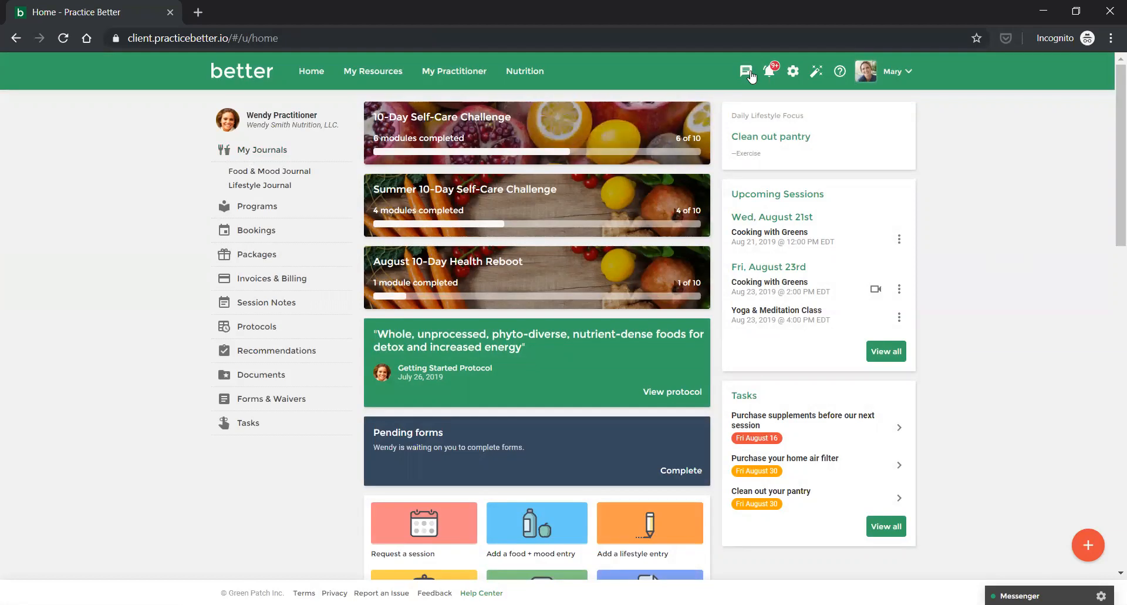
Open Secure Messaging's Summer 10-Day Challenge chat and read through its four participants' posts.
{"action": "left_click", "coordinate": [751, 74]}
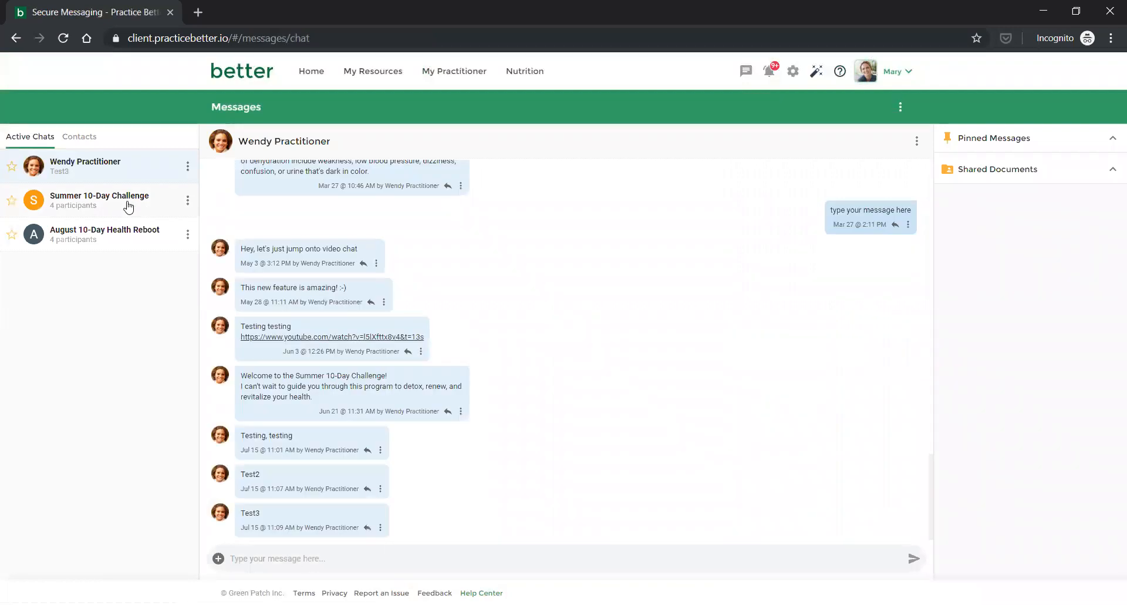
{"action": "left_click", "coordinate": [128, 207]}
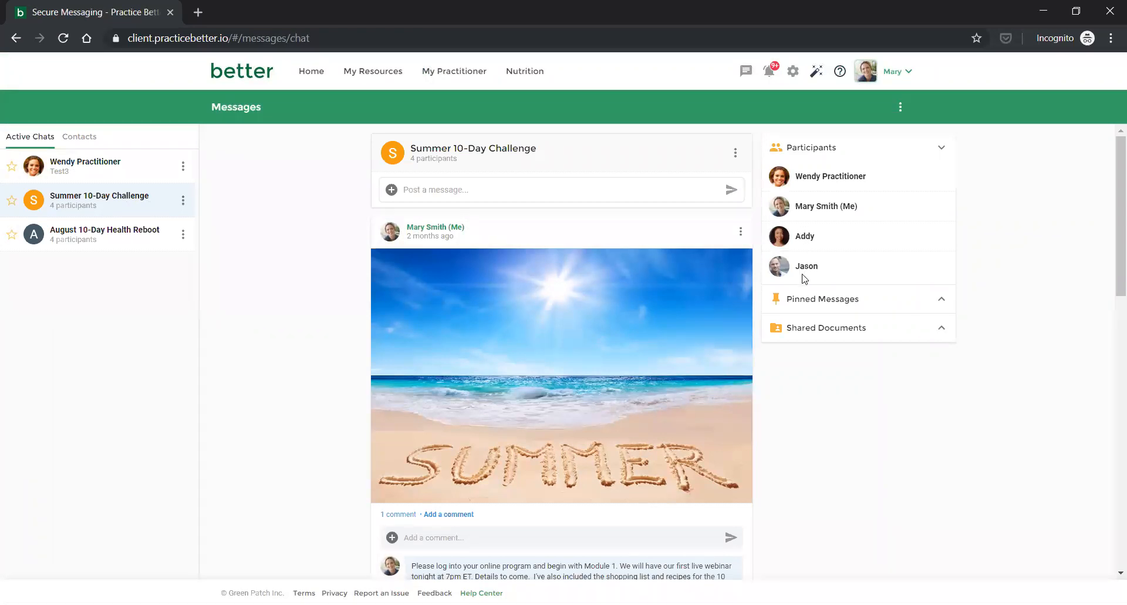
{"action": "scroll", "coordinate": [637, 321], "scroll_direction": "down", "scroll_amount": 2}
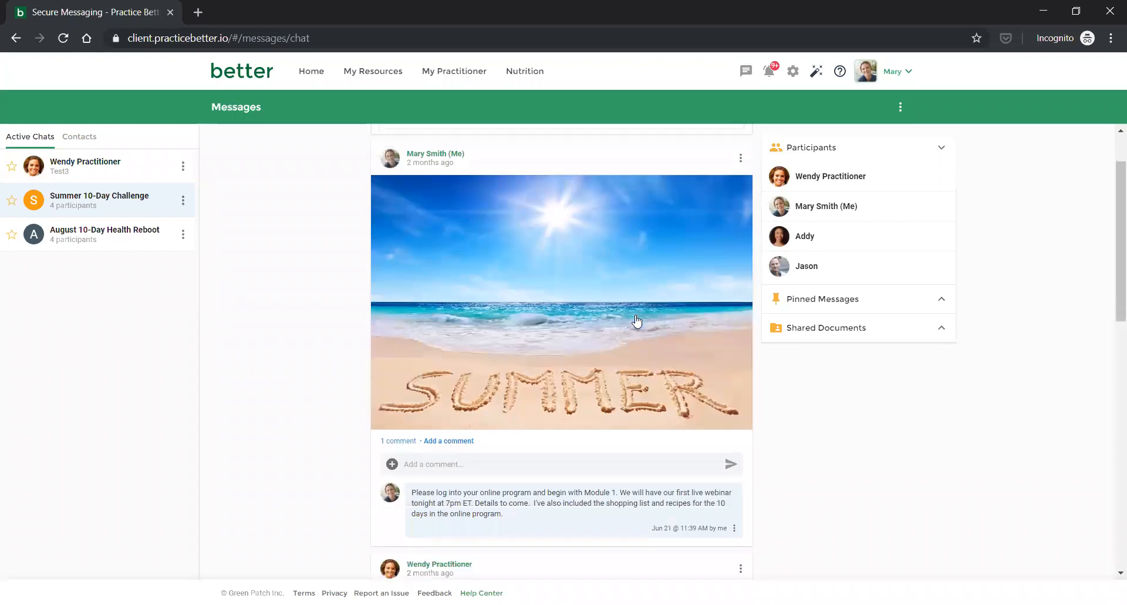
{"action": "scroll", "coordinate": [637, 321], "scroll_direction": "down", "scroll_amount": 2}
{"action": "scroll", "coordinate": [636, 315], "scroll_direction": "down", "scroll_amount": 1}
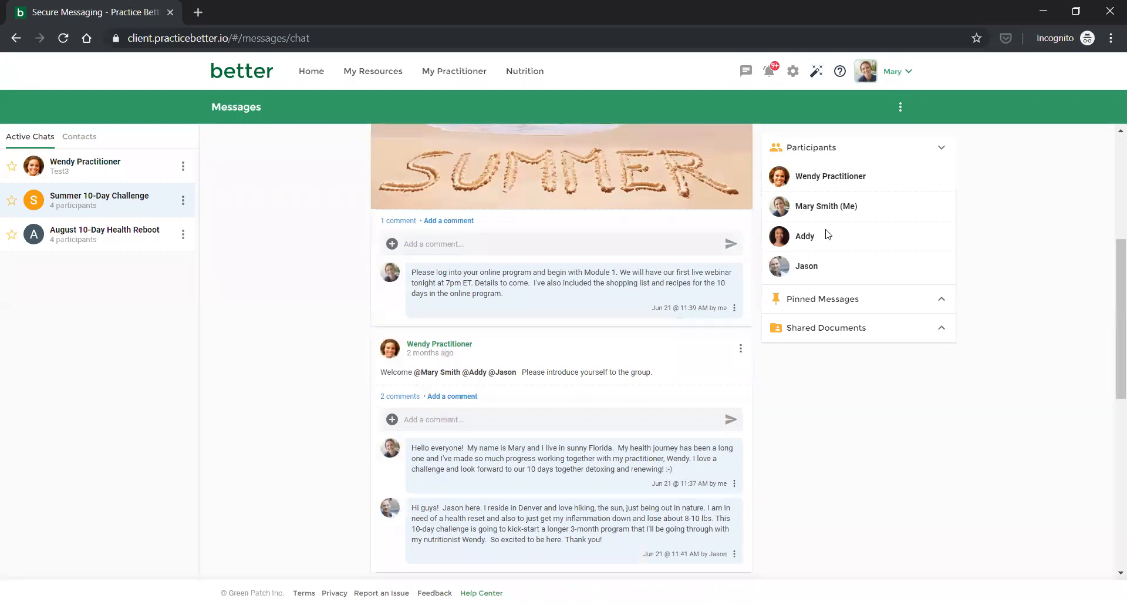
{"action": "scroll", "coordinate": [827, 234], "scroll_direction": "down", "scroll_amount": 2}
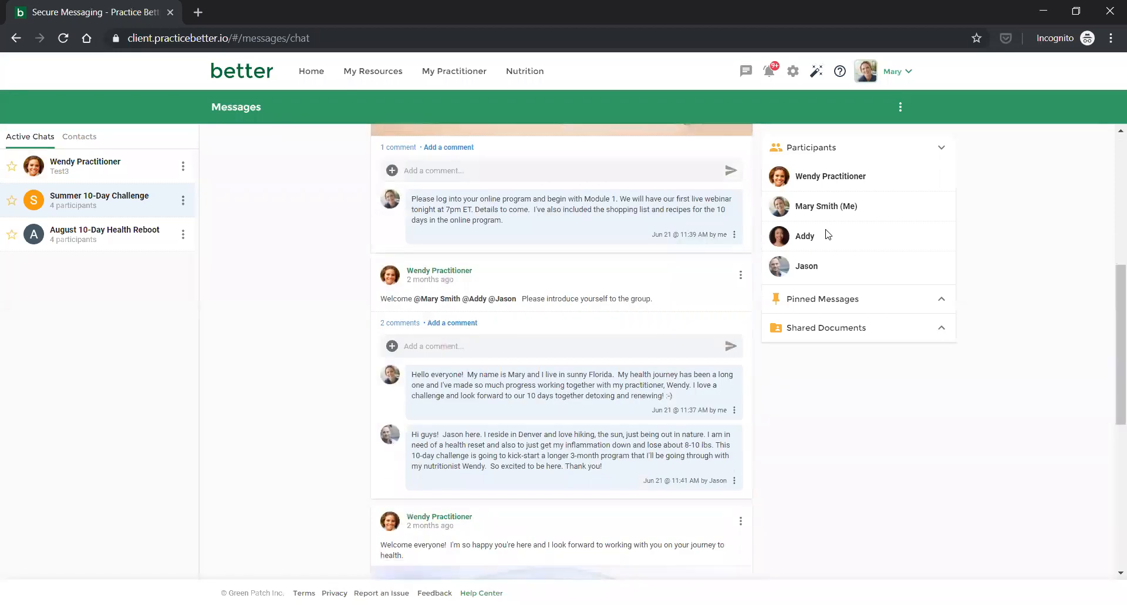
{"action": "scroll", "coordinate": [827, 235], "scroll_direction": "down", "scroll_amount": 2}
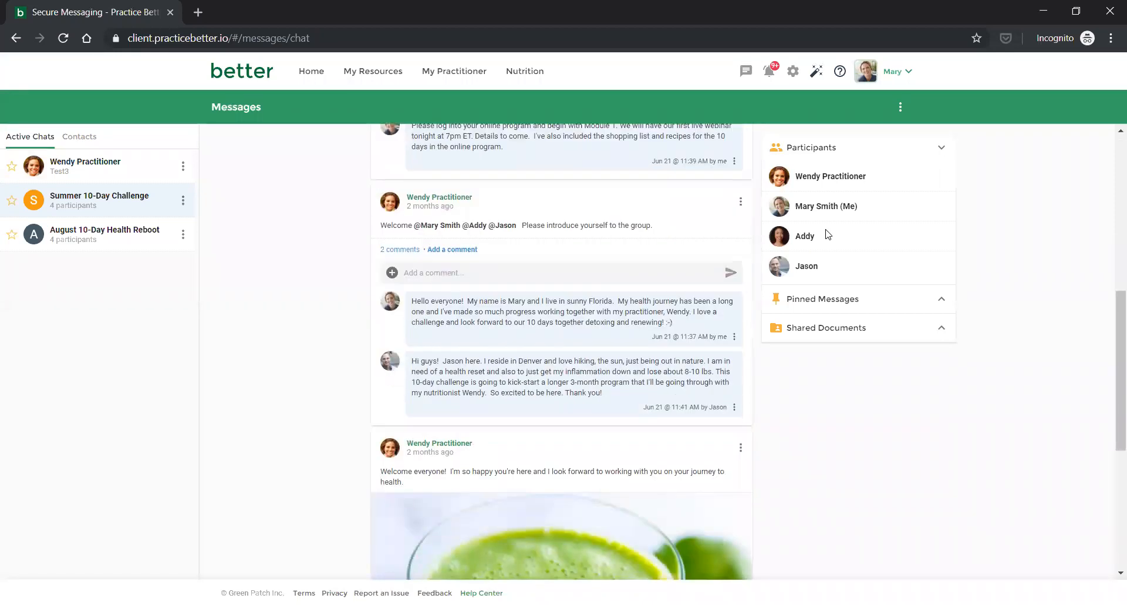
{"action": "scroll", "coordinate": [828, 234], "scroll_direction": "down", "scroll_amount": 5}
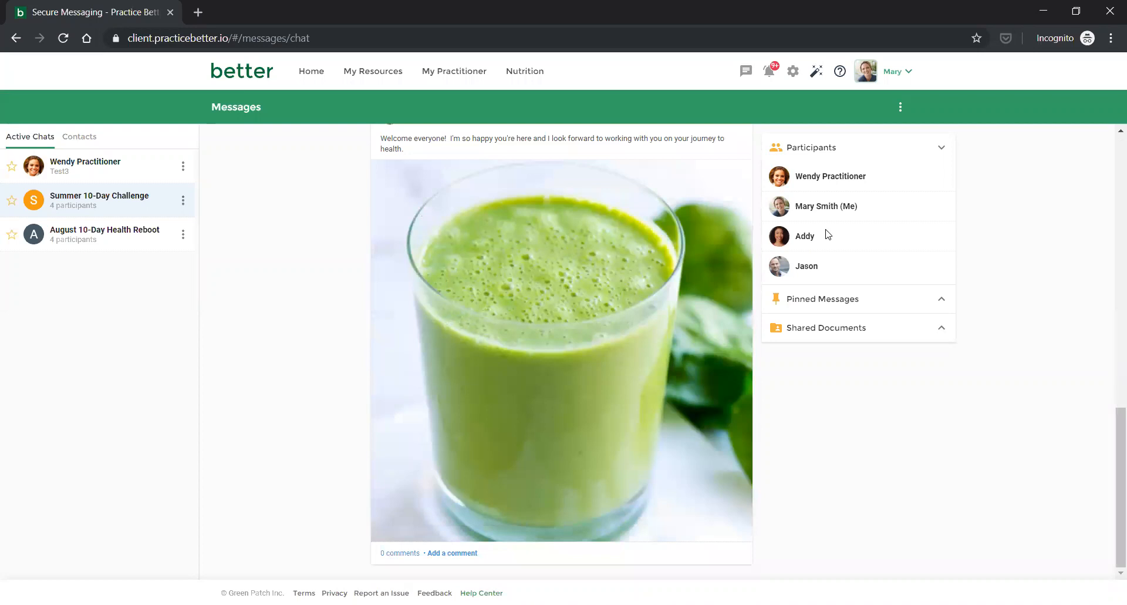
{"action": "scroll", "coordinate": [827, 235], "scroll_direction": "up", "scroll_amount": 15}
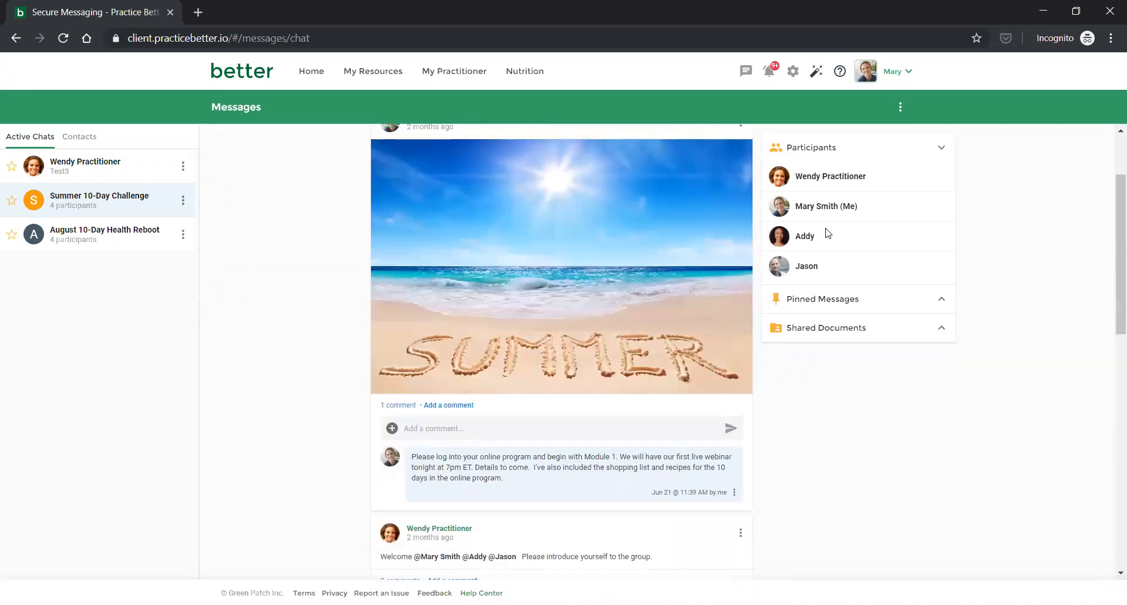
{"action": "scroll", "coordinate": [828, 233], "scroll_direction": "up", "scroll_amount": 3}
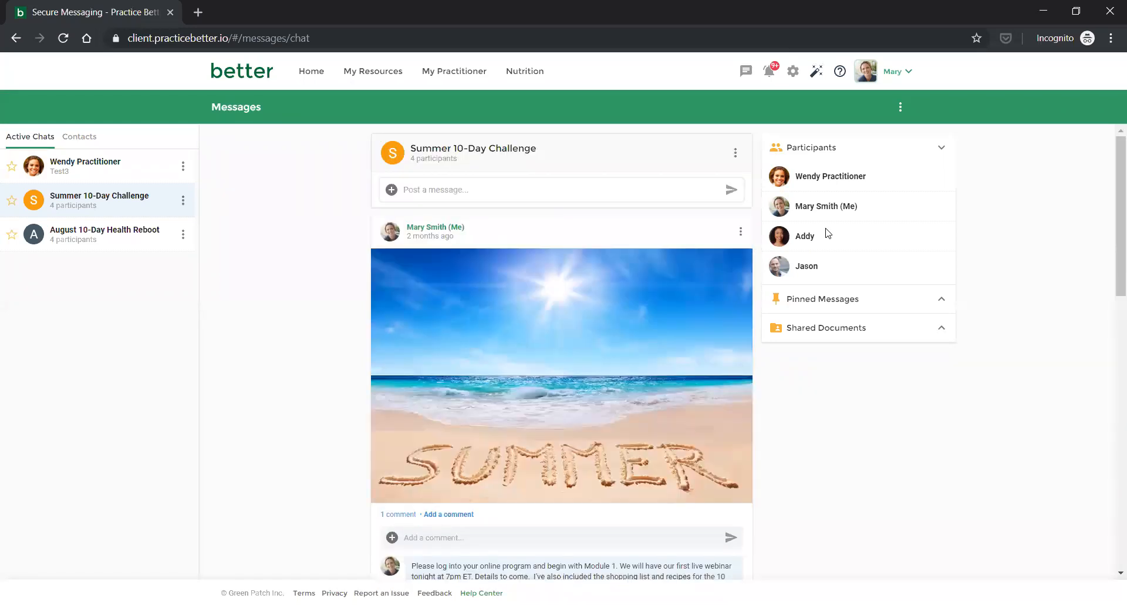